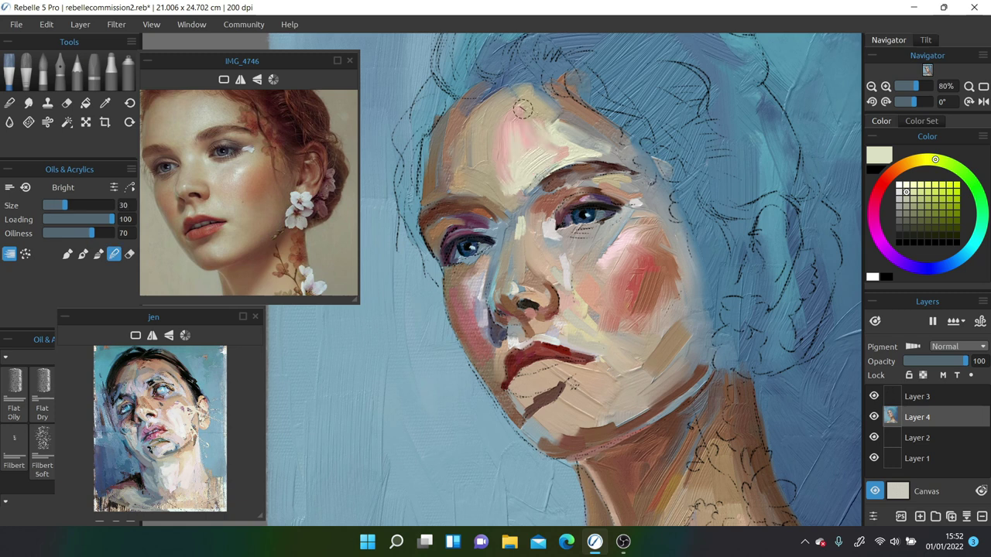
- Paint cream and beige strokes over the forehead above the near eyebrow with the Bright brush at size 30
{"action": "left_click", "coordinate": [920, 206]}
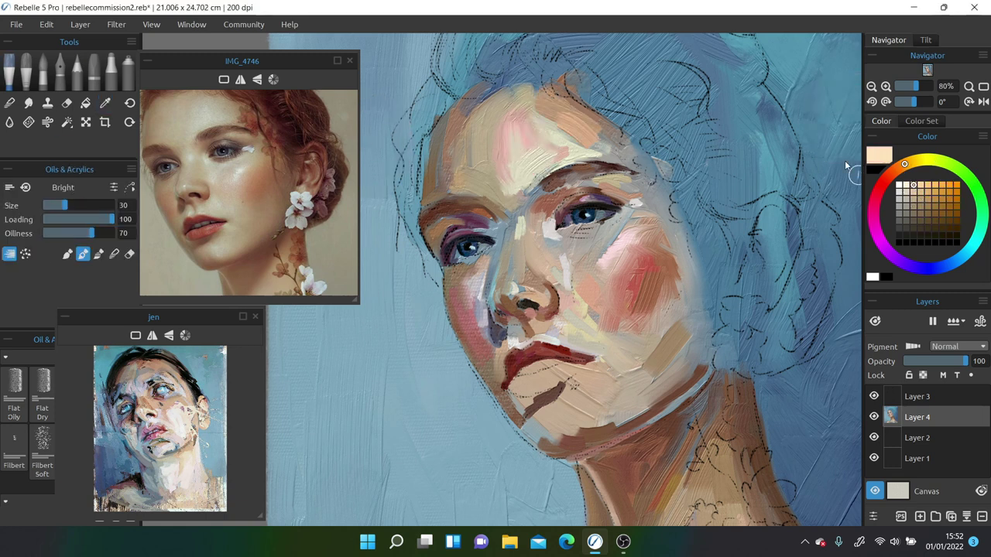
{"action": "left_click_drag", "start_coordinate": [569, 128], "coordinate": [633, 164]}
{"action": "left_click", "coordinate": [633, 164], "text": "alt"}
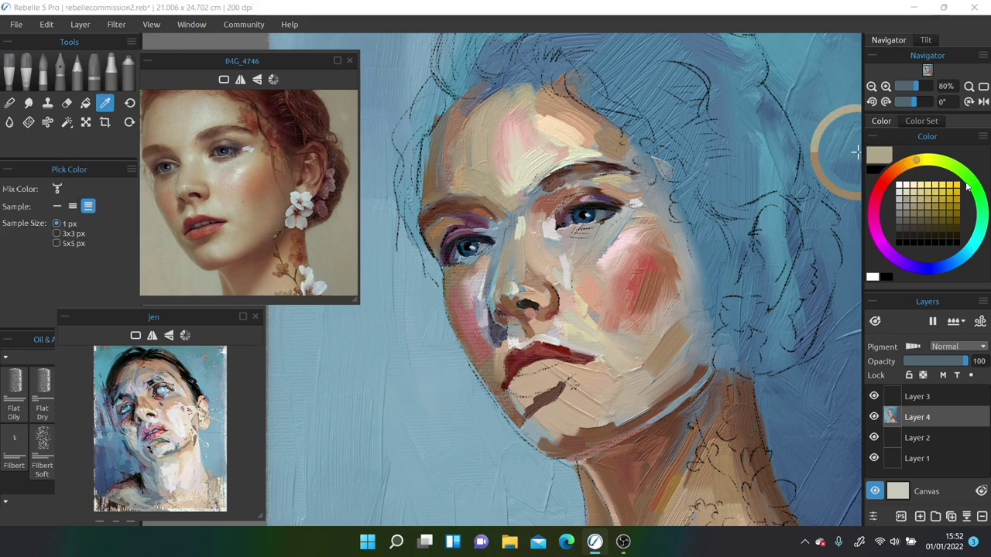
{"action": "left_click_drag", "start_coordinate": [569, 134], "coordinate": [600, 159]}
{"action": "left_click_drag", "start_coordinate": [534, 147], "coordinate": [643, 174]}
{"action": "left_click_drag", "start_coordinate": [607, 140], "coordinate": [646, 174]}
- Add tan and pale beige strokes across the upper forehead and above the inner brows, sampling skin tones from the reference photo
{"action": "left_click_drag", "start_coordinate": [484, 85], "coordinate": [542, 112]}
{"action": "left_click", "coordinate": [242, 163], "text": "alt"}
{"action": "mouse_move", "coordinate": [495, 186]}
{"action": "left_mouse_down"}
{"action": "mouse_move", "coordinate": [518, 150]}
{"action": "mouse_move", "coordinate": [510, 178]}
{"action": "left_mouse_up"}
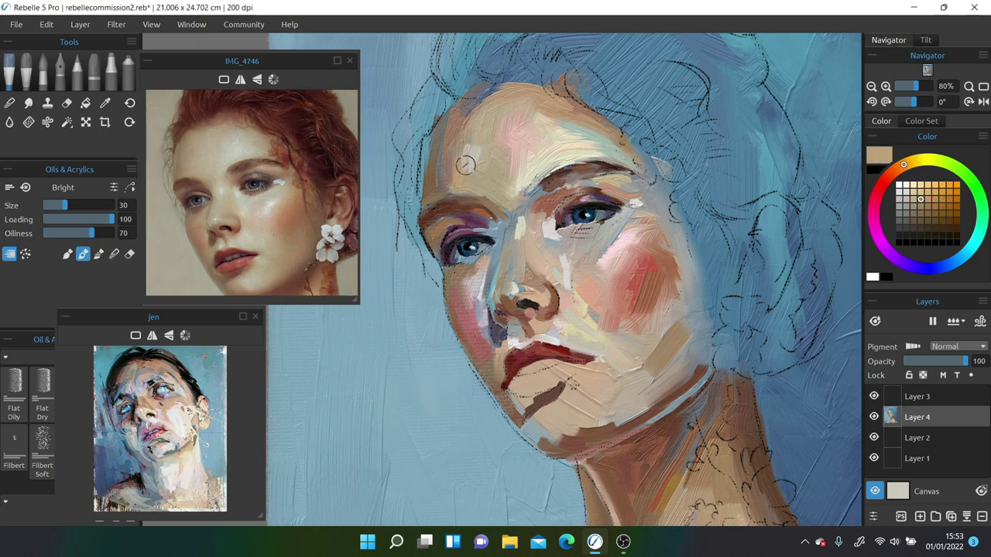
- Blend the forehead strokes together with the Bright brush at size 21, using skin tones sampled from the picture
{"action": "left_click", "coordinate": [435, 181], "text": "alt"}
{"action": "key", "text": "n"}
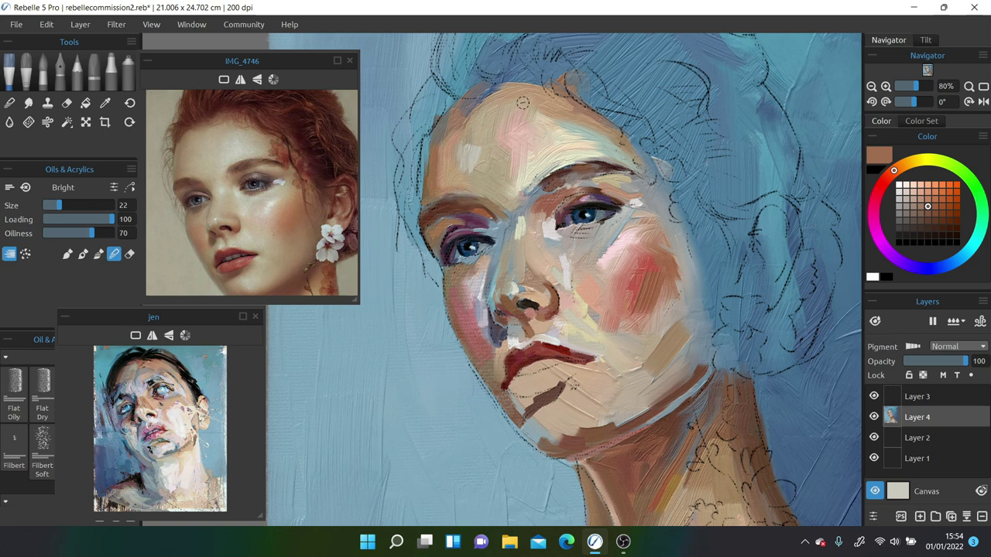
{"action": "key", "text": "ctrl+plus"}
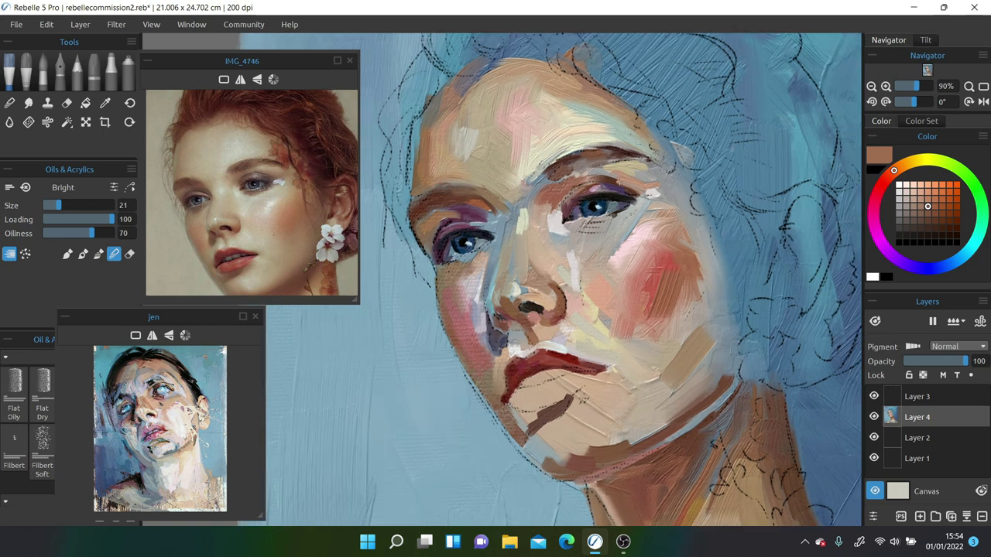
{"action": "left_click_drag", "start_coordinate": [480, 178], "coordinate": [517, 137]}
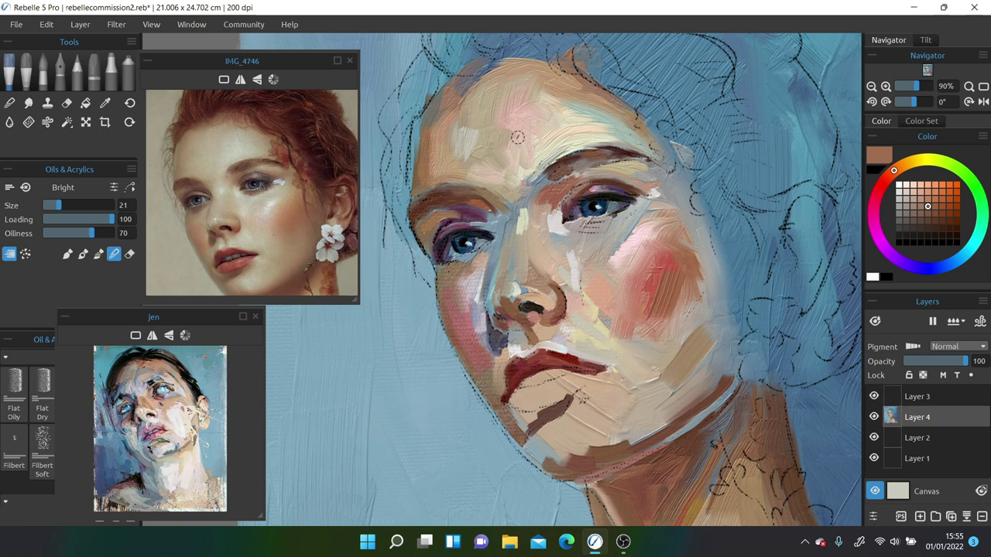
{"action": "key", "text": "bracketright"}
{"action": "left_click", "coordinate": [465, 137], "text": "alt"}
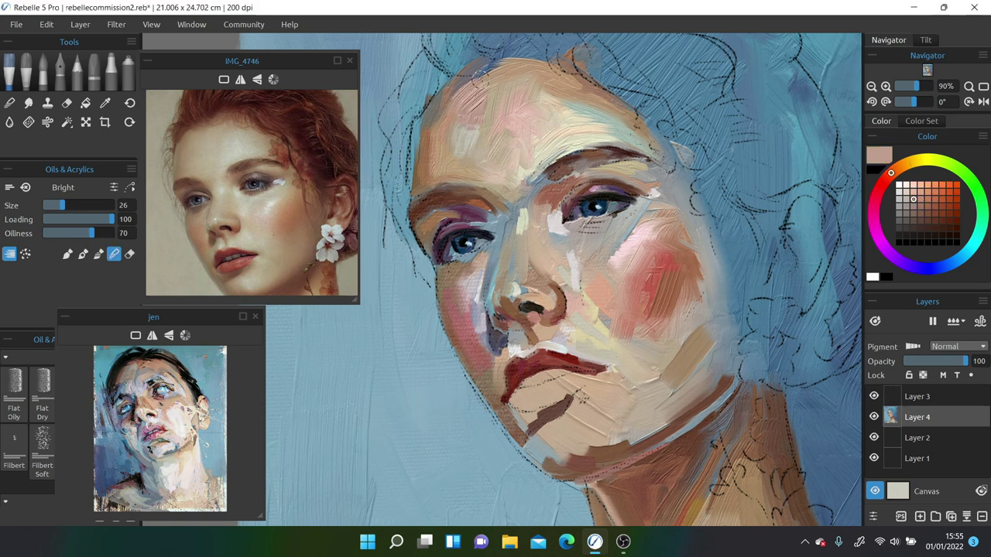
- Paint the parting line between the lips in black with the Bright brush at size 12
{"action": "left_click", "coordinate": [885, 86]}
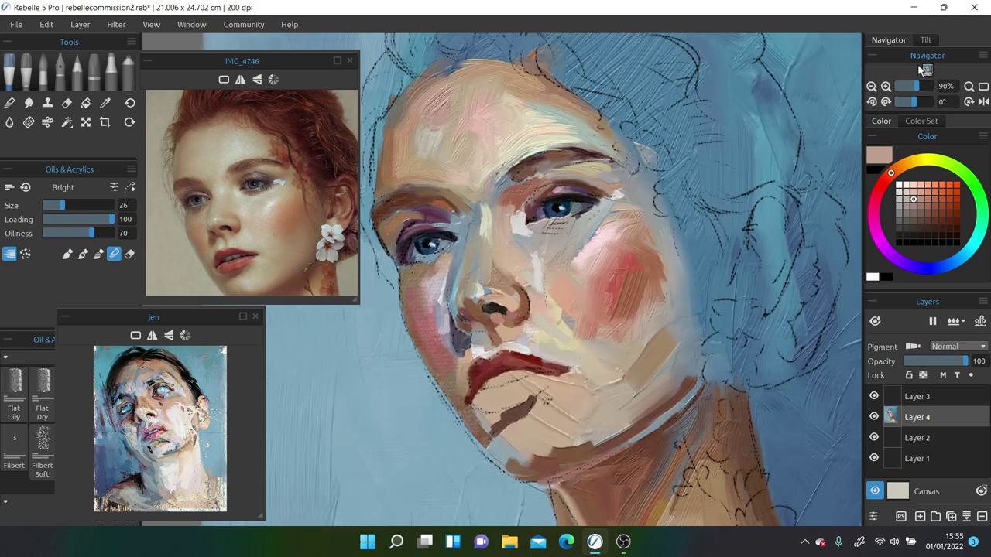
{"action": "key", "text": "b"}
{"action": "key", "text": "bracketleft"}
{"action": "key", "text": "bracketleft"}
{"action": "left_click", "coordinate": [362, 256], "text": "alt"}
{"action": "scroll", "coordinate": [264, 224], "scroll_direction": "up", "scroll_amount": 3}
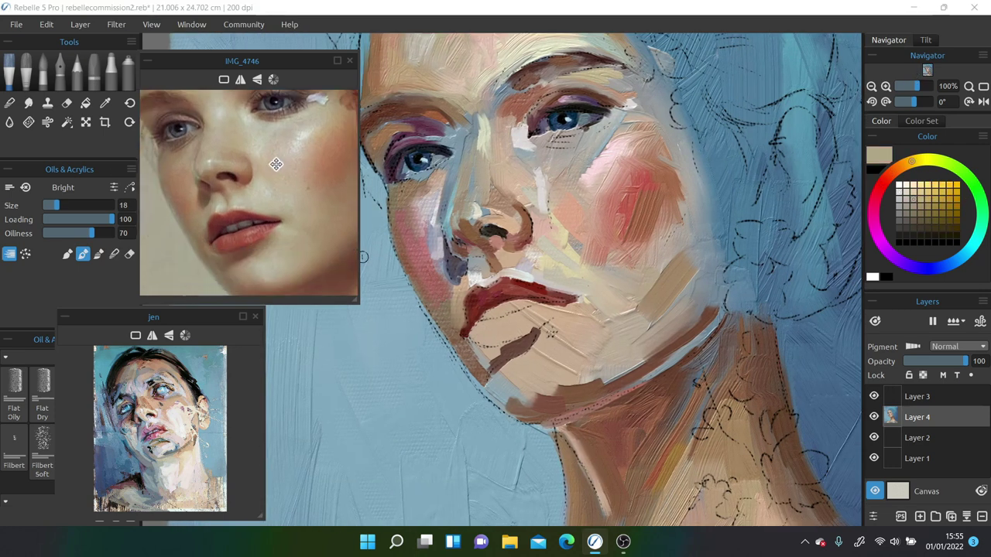
{"action": "left_click", "coordinate": [934, 243]}
{"action": "key", "text": "bracketleft"}
{"action": "key", "text": "n"}
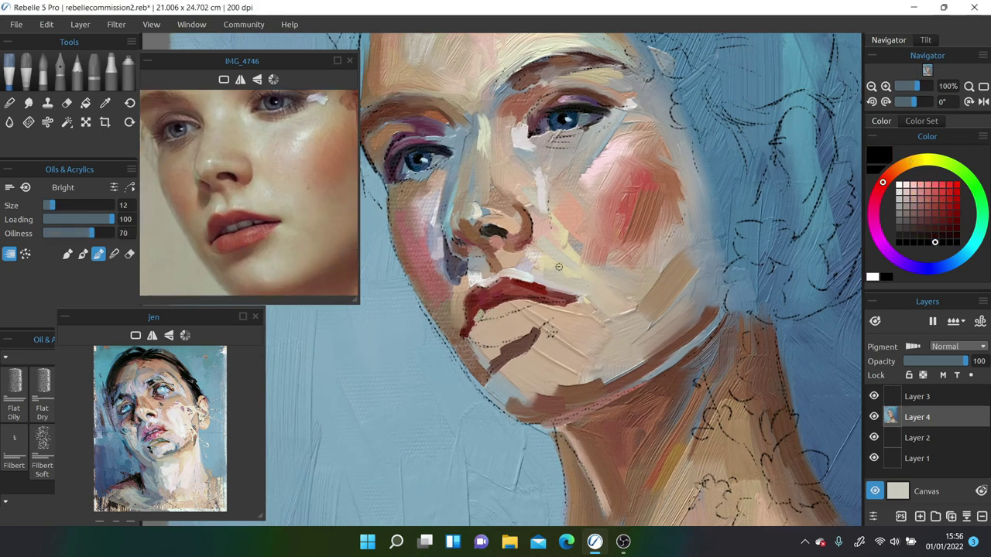
{"action": "left_click_drag", "start_coordinate": [576, 298], "coordinate": [480, 316]}
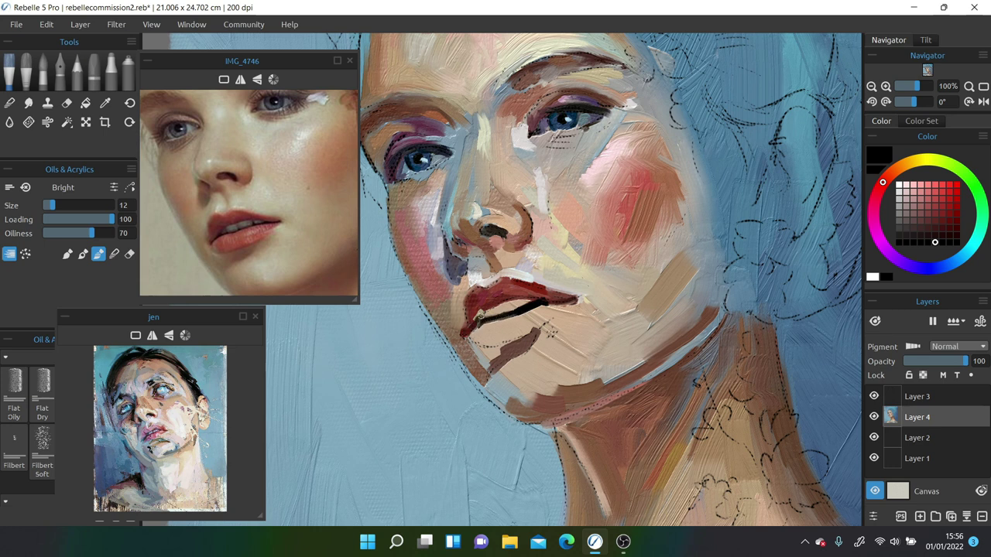
- Deepen the upper lip and its near corner with dark red tones at brush size 12
{"action": "left_click", "coordinate": [513, 291], "text": "alt"}
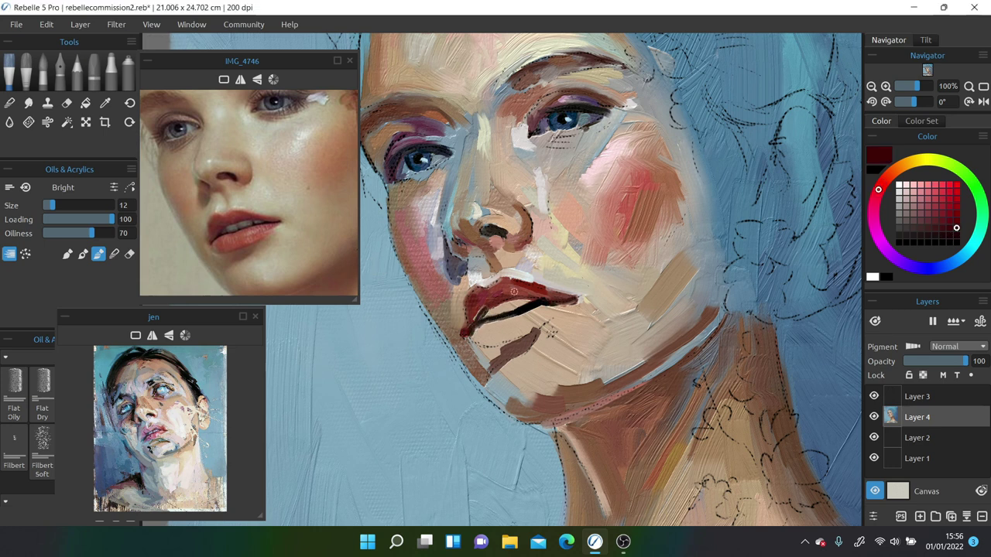
{"action": "mouse_move", "coordinate": [555, 297]}
{"action": "left_mouse_down"}
{"action": "mouse_move", "coordinate": [472, 314]}
{"action": "mouse_move", "coordinate": [475, 290]}
{"action": "mouse_move", "coordinate": [495, 307]}
{"action": "mouse_move", "coordinate": [479, 319]}
{"action": "mouse_move", "coordinate": [570, 320]}
{"action": "left_mouse_up"}
{"action": "left_click", "coordinate": [486, 307], "text": "alt"}
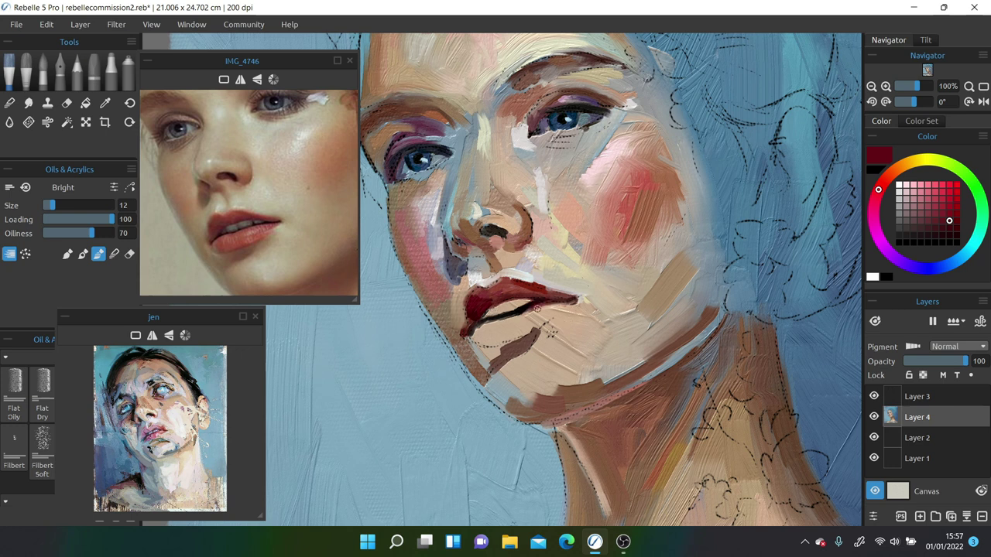
{"action": "left_click", "coordinate": [537, 308], "text": "alt"}
- Add pink and warm red highlights to the upper lip and blend them into the dark red
{"action": "left_click", "coordinate": [934, 192]}
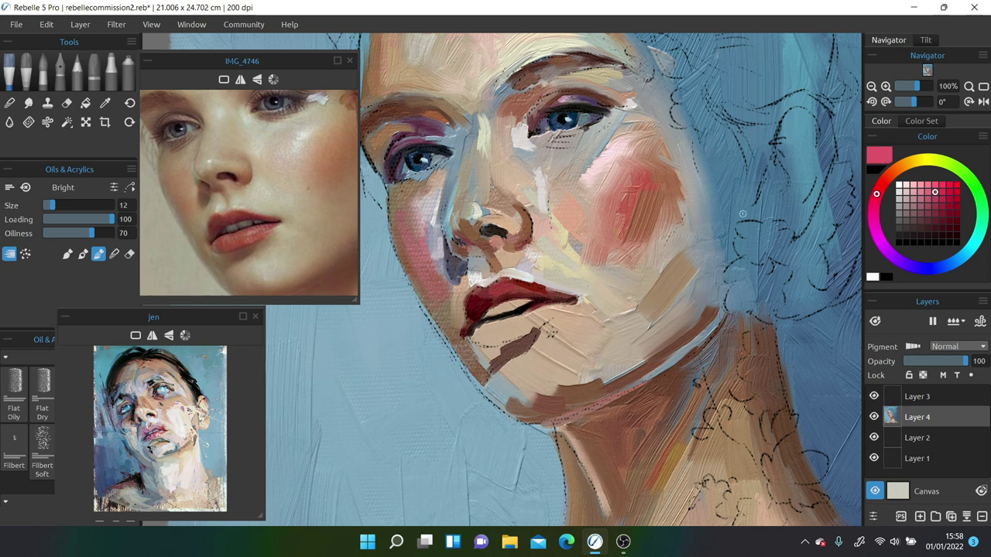
{"action": "left_click", "coordinate": [489, 290], "text": "alt"}
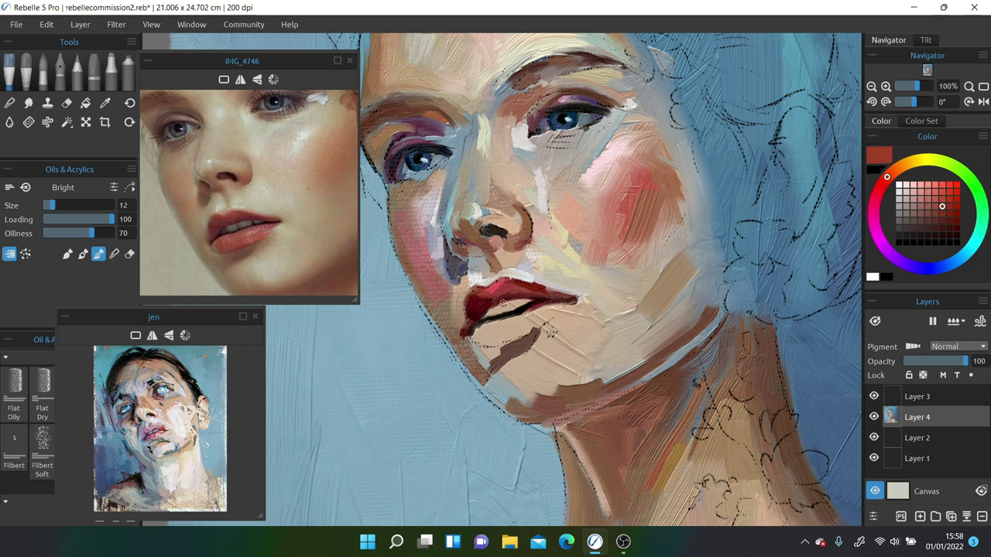
{"action": "left_click", "coordinate": [499, 316], "text": "alt"}
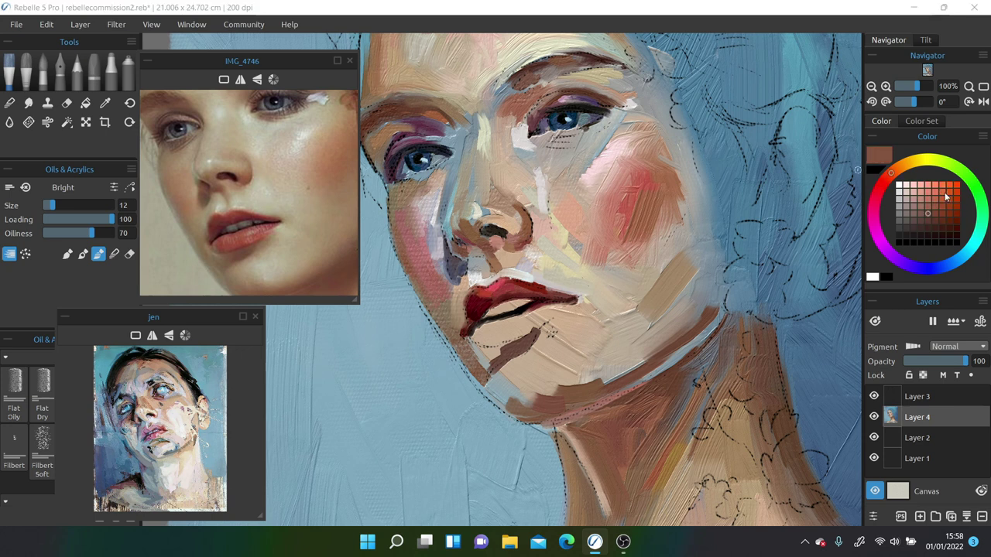
{"action": "left_click", "coordinate": [475, 292], "text": "alt"}
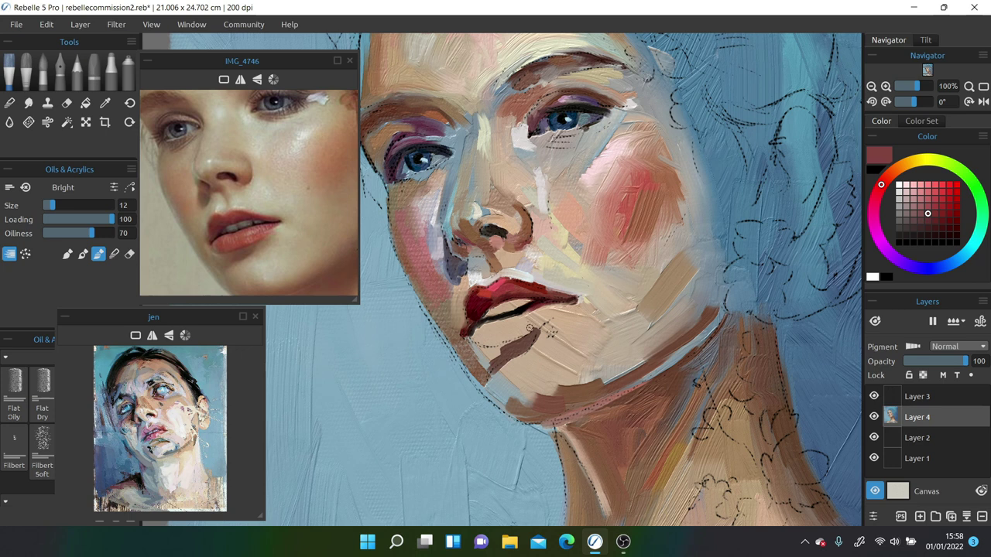
{"action": "left_click", "coordinate": [473, 291], "text": "alt"}
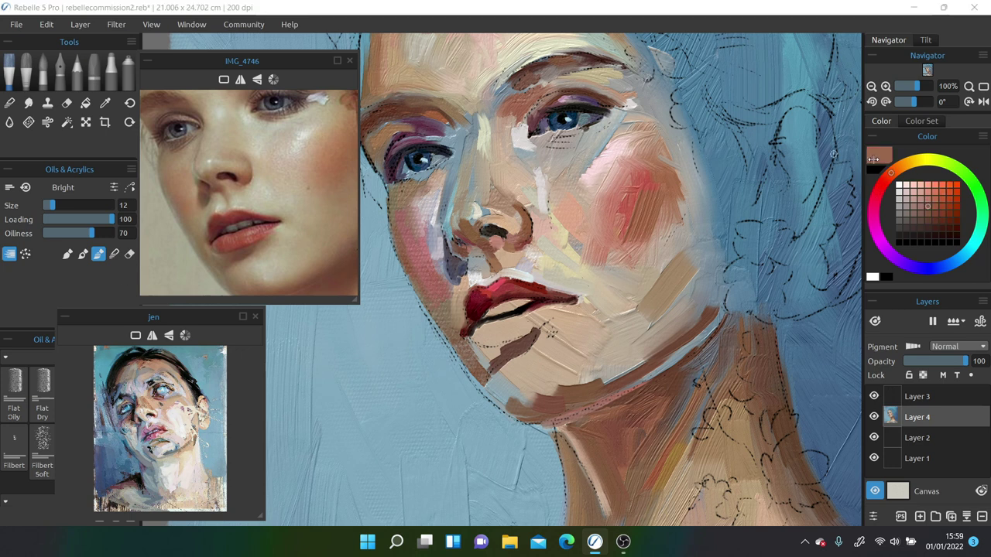
{"action": "key", "text": "m"}
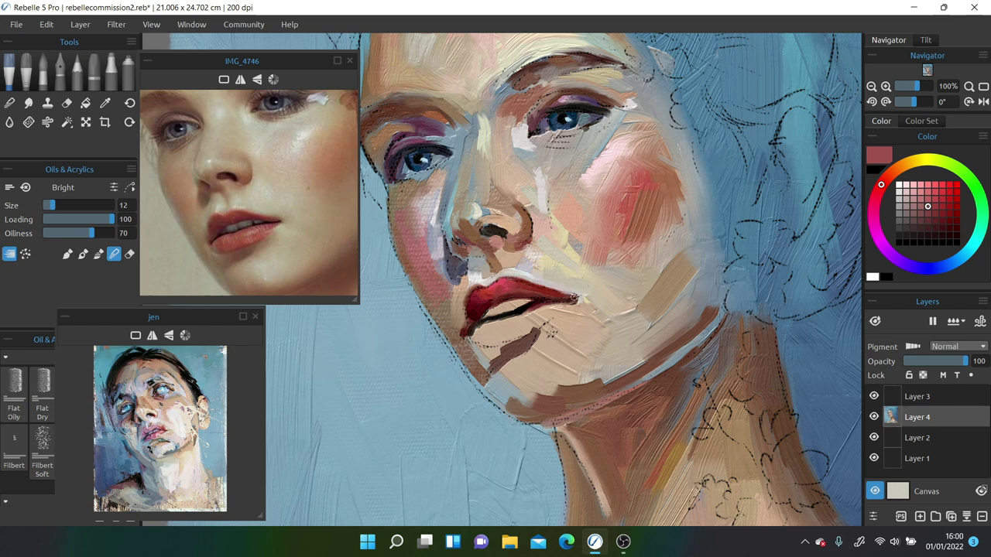
{"action": "key", "text": "m"}
- Block in the lower lip with muted red sampled from the reference photo's lips
{"action": "left_click", "coordinate": [263, 224]}
{"action": "left_click_drag", "start_coordinate": [548, 308], "coordinate": [519, 317]}
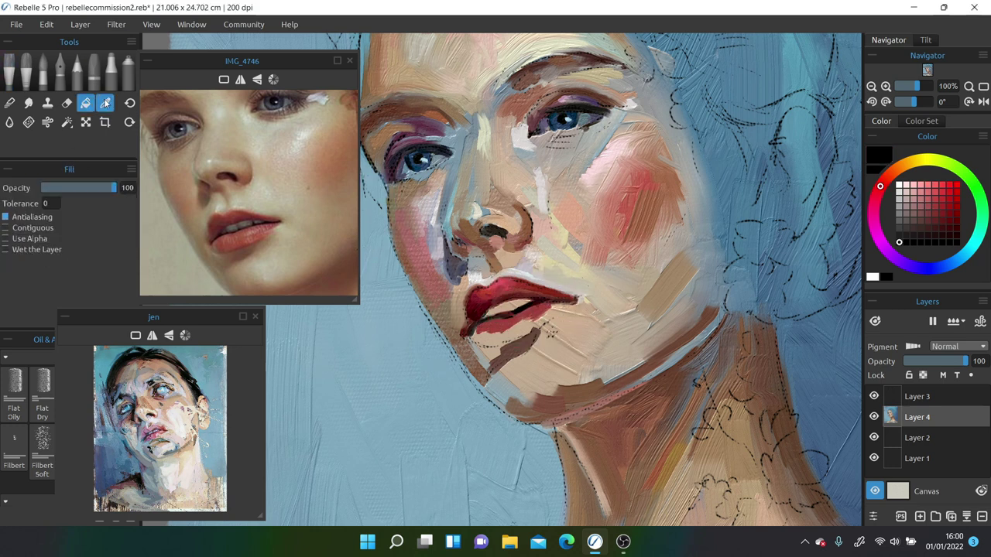
{"action": "left_click", "coordinate": [104, 102]}
{"action": "left_click", "coordinate": [418, 271]}
{"action": "mouse_move", "coordinate": [492, 339]}
{"action": "left_mouse_down"}
{"action": "mouse_move", "coordinate": [542, 325]}
{"action": "mouse_move", "coordinate": [479, 342]}
{"action": "left_mouse_up"}
{"action": "left_click", "coordinate": [307, 266], "text": "alt"}
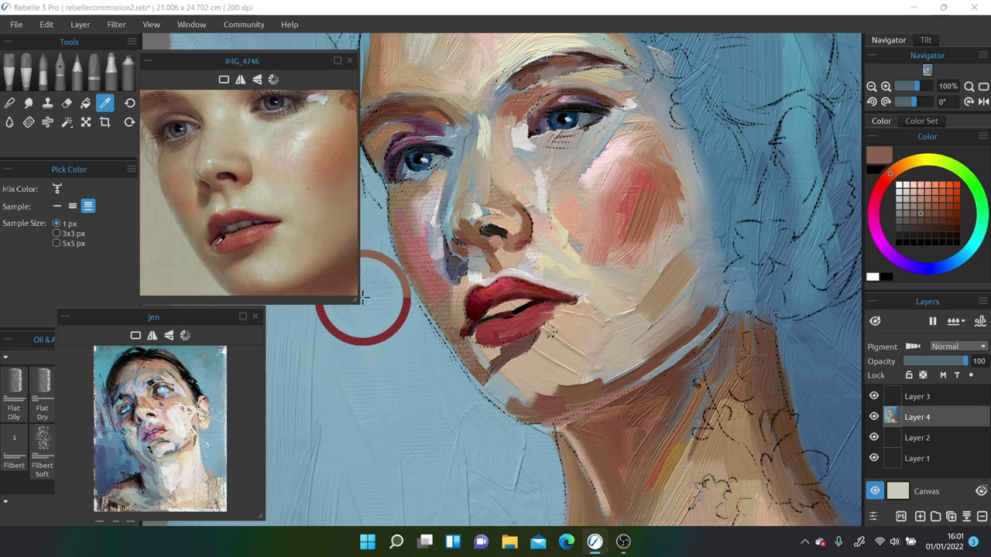
- Paint pink and mauve highlights on the lower lip and blend them with the Bright brush at size 9
{"action": "left_click", "coordinate": [363, 296], "text": "alt"}
{"action": "left_click", "coordinate": [215, 239], "text": "alt"}
{"action": "left_click_drag", "start_coordinate": [484, 328], "coordinate": [542, 314]}
{"action": "left_click", "coordinate": [309, 318], "text": "alt"}
{"action": "key", "text": "b"}
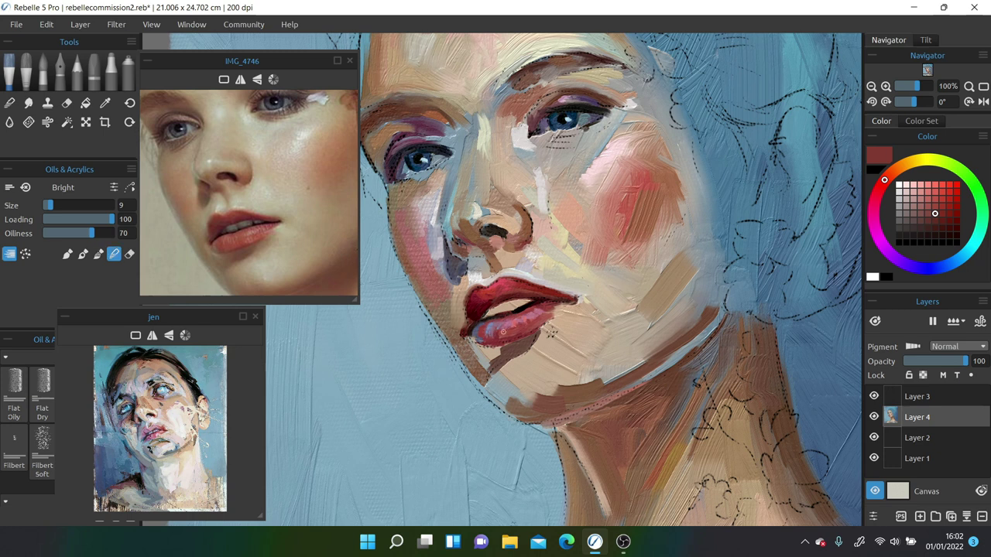
- Refine the lower lip with sampled red and pink tones, and save the painting
{"action": "left_click", "coordinate": [530, 296], "text": "alt"}
{"action": "key", "text": "bracketright"}
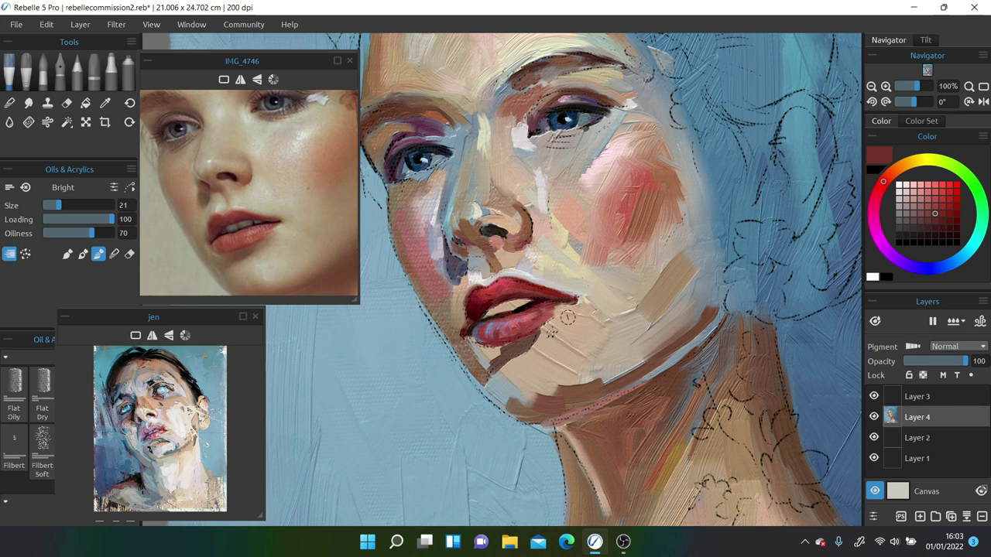
{"action": "left_click", "coordinate": [499, 329], "text": "alt"}
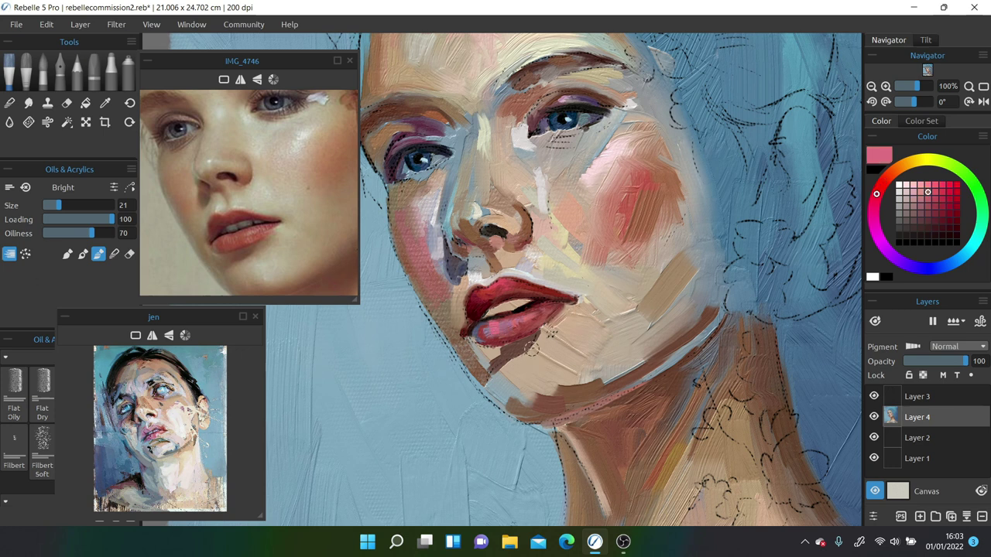
{"action": "key", "text": "b"}
{"action": "key", "text": "bracketleft"}
{"action": "left_click_drag", "start_coordinate": [483, 331], "coordinate": [495, 323]}
{"action": "key", "text": "ctrl+s"}
- Shade the chin with brown and paint muted purple along the far jawline at brush size 18
{"action": "left_click", "coordinate": [839, 225], "text": "alt"}
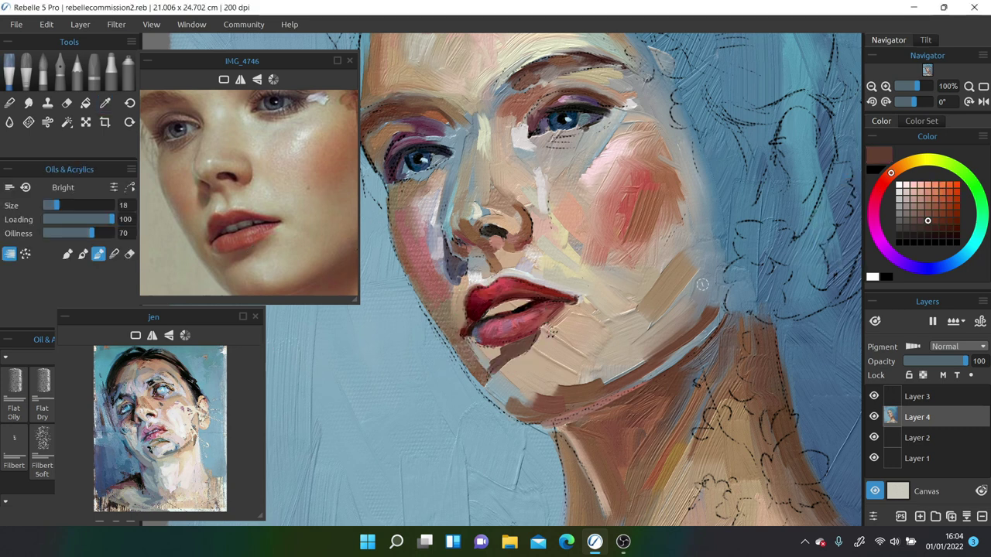
{"action": "left_click", "coordinate": [353, 299], "text": "alt"}
{"action": "left_click_drag", "start_coordinate": [889, 176], "coordinate": [900, 261]}
{"action": "mouse_move", "coordinate": [510, 378]}
{"action": "left_mouse_down"}
{"action": "mouse_move", "coordinate": [547, 405]}
{"action": "mouse_move", "coordinate": [454, 338]}
{"action": "mouse_move", "coordinate": [525, 416]}
{"action": "left_mouse_up"}
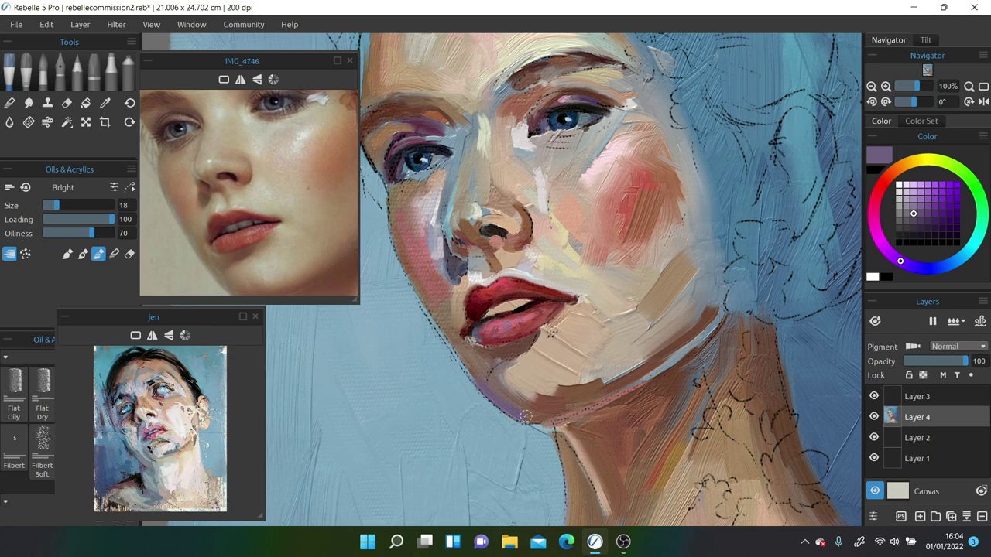
{"action": "left_click", "coordinate": [421, 305], "text": "alt"}
{"action": "left_click_drag", "start_coordinate": [465, 363], "coordinate": [445, 328]}
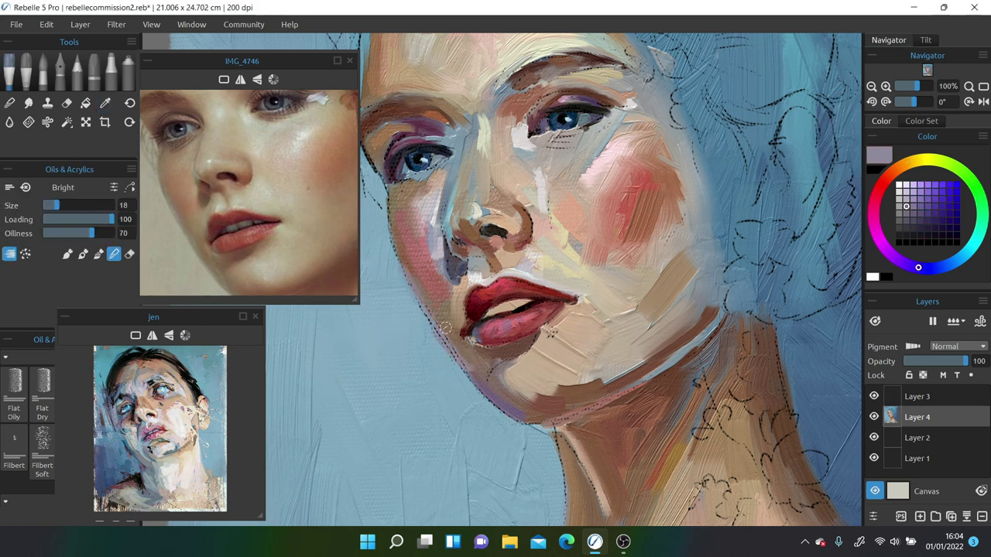
- Paint dusty pink-beige strokes over the chin below the lower lip, using the reference photo's chin as a guide
{"action": "left_click_drag", "start_coordinate": [319, 250], "coordinate": [313, 217]}
{"action": "left_click", "coordinate": [489, 380], "text": "alt"}
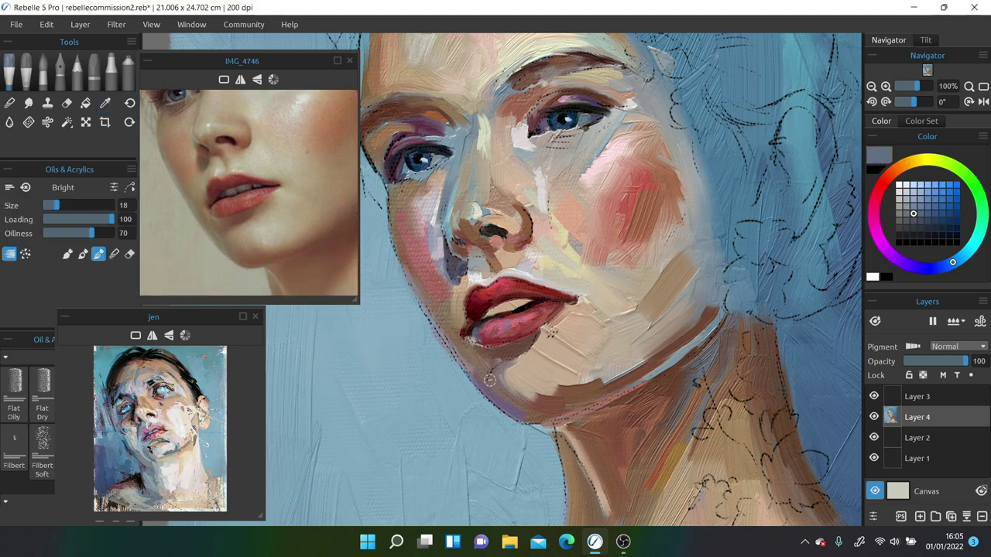
{"action": "left_click", "coordinate": [892, 172]}
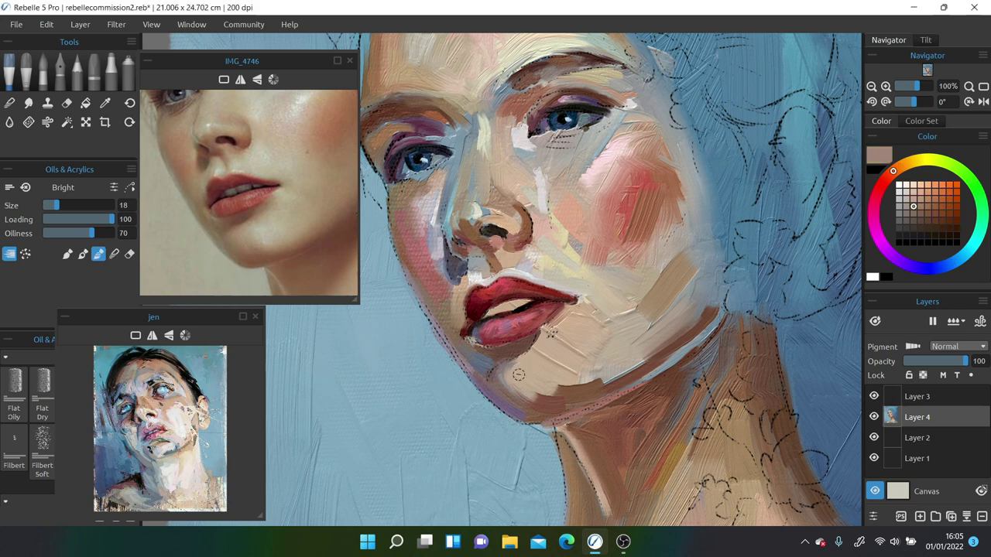
{"action": "mouse_move", "coordinate": [516, 381]}
{"action": "left_mouse_down"}
{"action": "mouse_move", "coordinate": [514, 366]}
{"action": "mouse_move", "coordinate": [540, 340]}
{"action": "mouse_move", "coordinate": [532, 360]}
{"action": "left_mouse_up"}
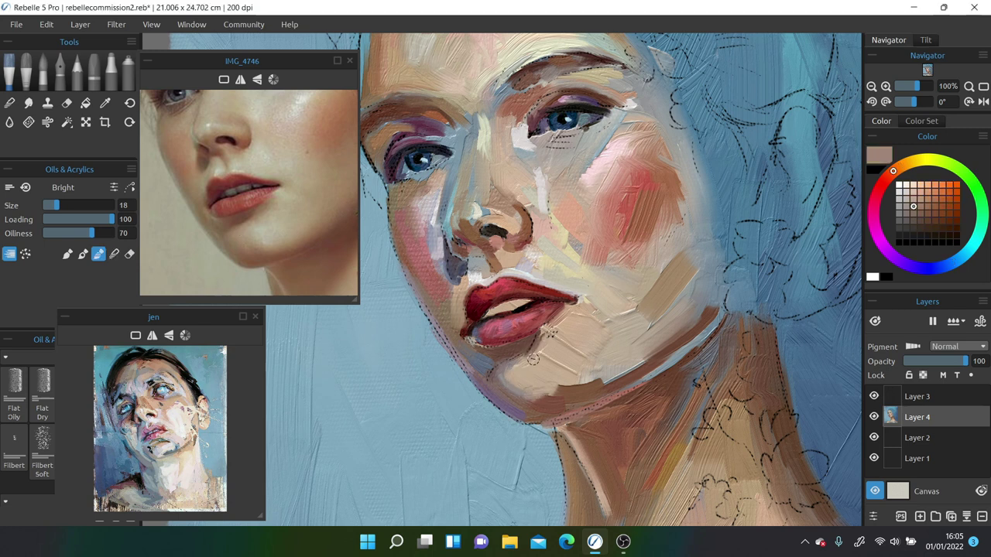
{"action": "left_click", "coordinate": [528, 377], "text": "alt"}
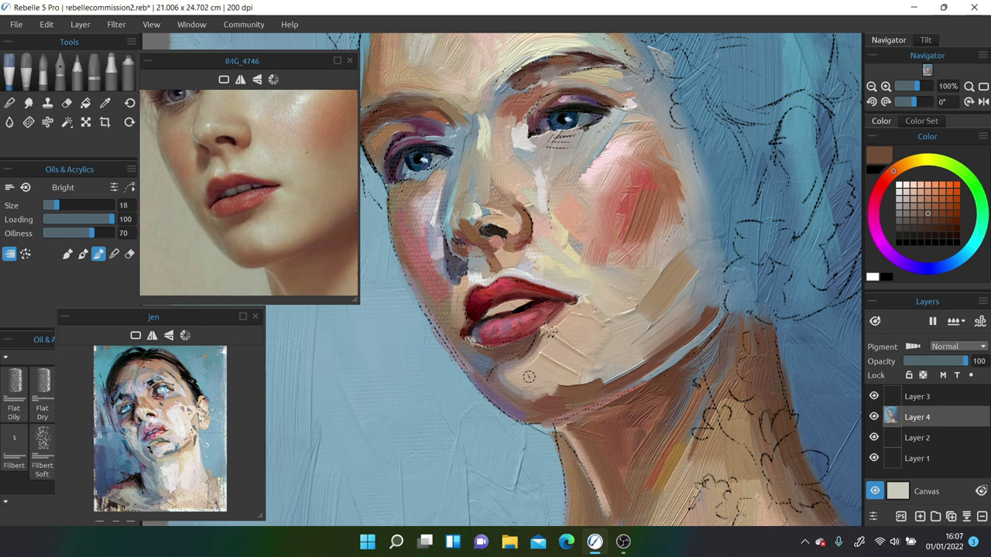
- Refine the lower lip's edge with sampled dark red and skin tones at brush size 11
{"action": "left_click", "coordinate": [492, 343], "text": "alt"}
{"action": "key", "text": "bracketleft"}
{"action": "key", "text": "bracketleft"}
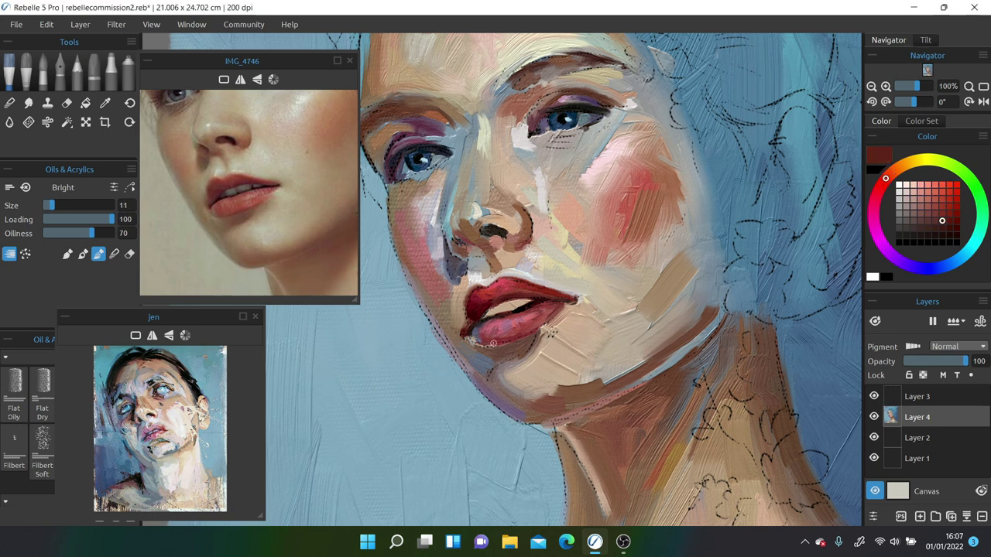
{"action": "left_click", "coordinate": [531, 329], "text": "alt"}
{"action": "left_click", "coordinate": [182, 202], "text": "alt"}
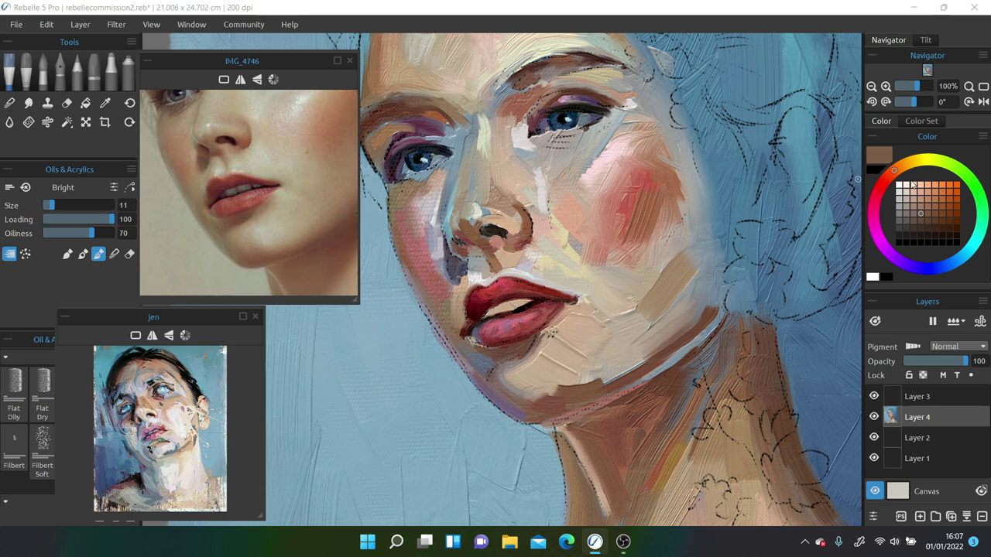
{"action": "left_click", "coordinate": [475, 318], "text": "alt"}
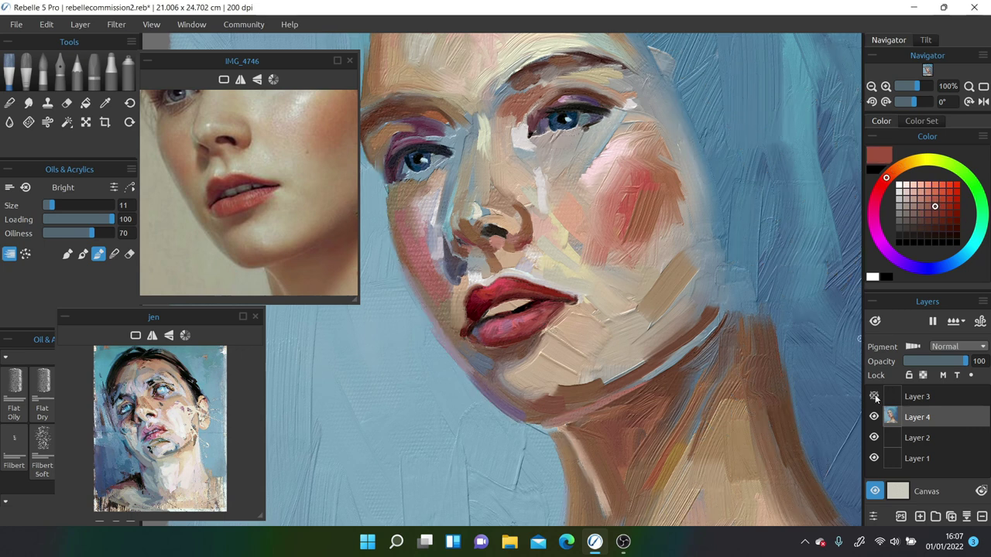
- Show Layer 3 and paint around the nearer eye's lids with brown tones sampled from the reference photo
{"action": "scroll", "coordinate": [474, 319], "scroll_direction": "up", "scroll_amount": 3}
{"action": "scroll", "coordinate": [232, 201], "scroll_direction": "up", "scroll_amount": 3}
{"action": "left_click", "coordinate": [232, 201], "text": "alt"}
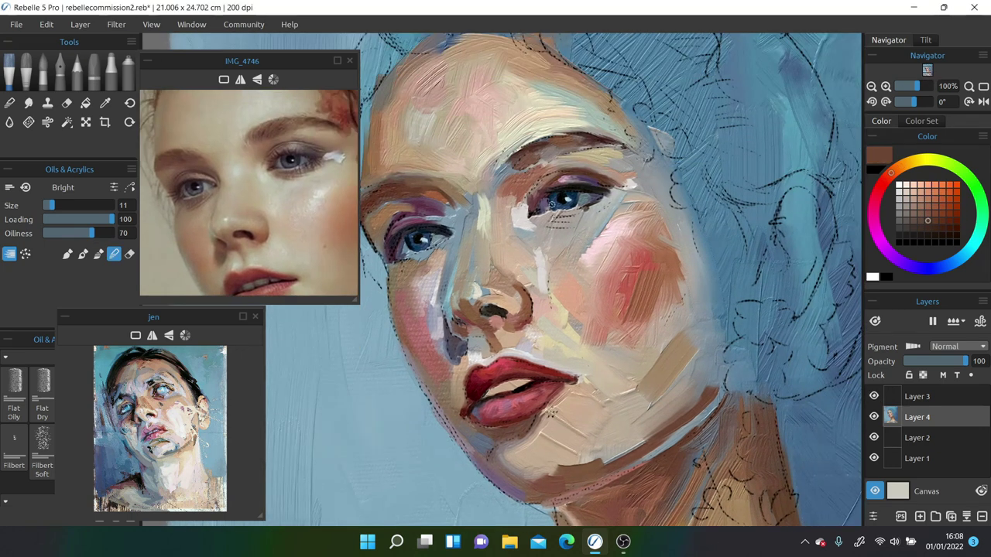
{"action": "left_click_drag", "start_coordinate": [542, 180], "coordinate": [568, 176]}
{"action": "left_click_drag", "start_coordinate": [538, 214], "coordinate": [556, 208]}
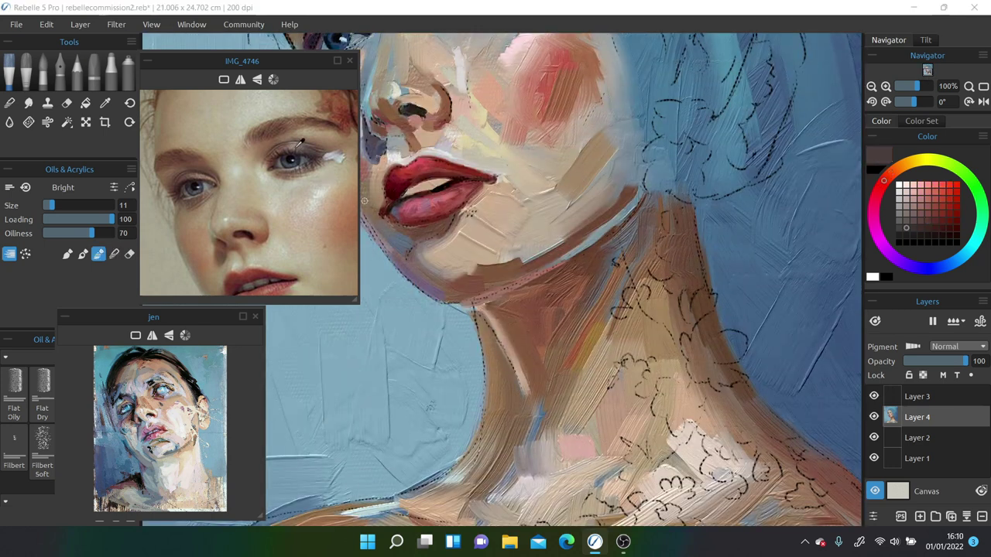
- Paint warm brown and beige strokes over the near cheek and jaw at brush size 27
{"action": "left_click", "coordinate": [920, 206]}
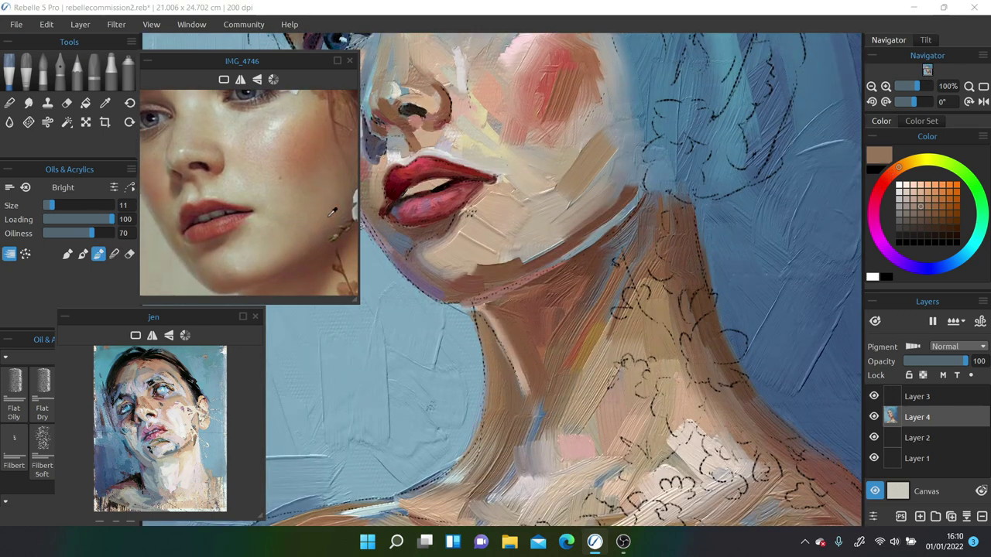
{"action": "left_click_drag", "start_coordinate": [891, 174], "coordinate": [894, 169]}
{"action": "left_click", "coordinate": [929, 71]}
{"action": "key", "text": "bracketright"}
{"action": "key", "text": "bracketright"}
{"action": "key", "text": "bracketright"}
{"action": "key", "text": "bracketright"}
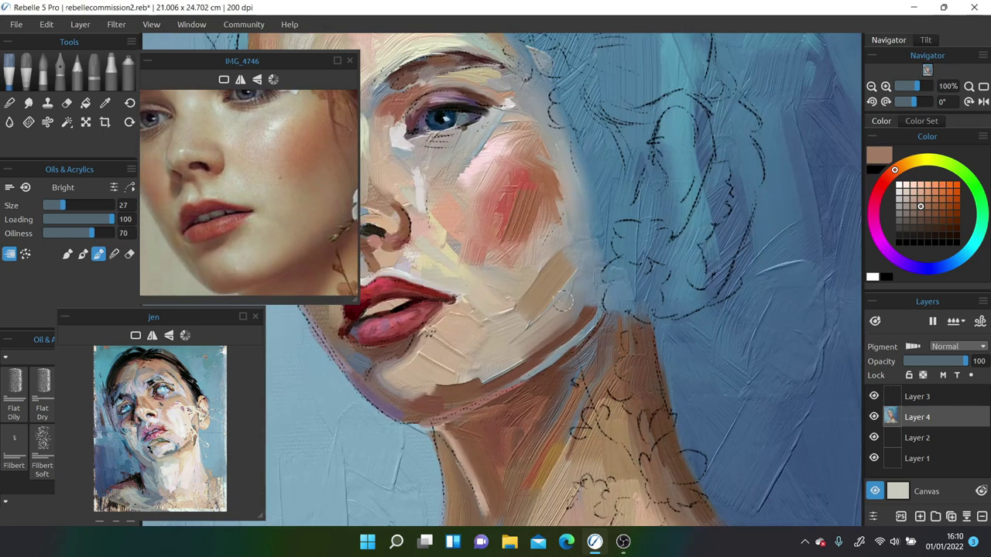
{"action": "left_click", "coordinate": [496, 349], "text": "alt"}
{"action": "left_click_drag", "start_coordinate": [542, 332], "coordinate": [471, 376]}
{"action": "mouse_move", "coordinate": [526, 310]}
{"action": "left_mouse_down"}
{"action": "mouse_move", "coordinate": [472, 372]}
{"action": "mouse_move", "coordinate": [476, 364]}
{"action": "left_mouse_up"}
{"action": "left_click_drag", "start_coordinate": [542, 256], "coordinate": [517, 287]}
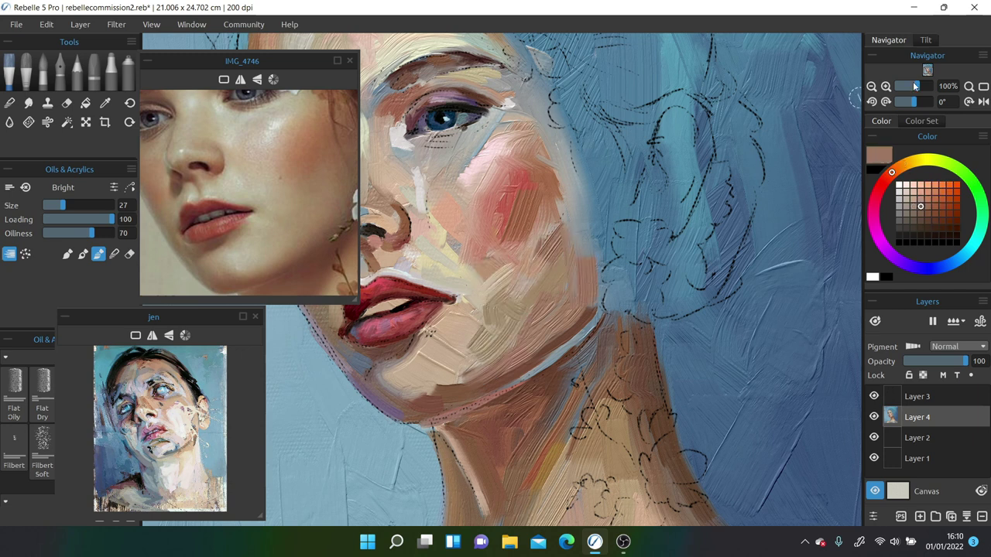
- Blend the near cheek and lay brown and muted red strokes along the face's outer edge at brush size 31
{"action": "scroll", "coordinate": [581, 263], "scroll_direction": "down", "scroll_amount": 1}
{"action": "key", "text": "s"}
{"action": "mouse_move", "coordinate": [715, 267]}
{"action": "left_mouse_down"}
{"action": "mouse_move", "coordinate": [650, 210]}
{"action": "mouse_move", "coordinate": [669, 197]}
{"action": "mouse_move", "coordinate": [662, 227]}
{"action": "mouse_move", "coordinate": [641, 234]}
{"action": "mouse_move", "coordinate": [660, 219]}
{"action": "mouse_move", "coordinate": [651, 227]}
{"action": "mouse_move", "coordinate": [624, 180]}
{"action": "mouse_move", "coordinate": [582, 232]}
{"action": "mouse_move", "coordinate": [613, 252]}
{"action": "mouse_move", "coordinate": [605, 267]}
{"action": "mouse_move", "coordinate": [625, 285]}
{"action": "mouse_move", "coordinate": [643, 274]}
{"action": "mouse_move", "coordinate": [507, 244]}
{"action": "mouse_move", "coordinate": [647, 287]}
{"action": "mouse_move", "coordinate": [617, 242]}
{"action": "mouse_move", "coordinate": [670, 263]}
{"action": "mouse_move", "coordinate": [681, 302]}
{"action": "mouse_move", "coordinate": [636, 276]}
{"action": "mouse_move", "coordinate": [753, 286]}
{"action": "mouse_move", "coordinate": [647, 295]}
{"action": "mouse_move", "coordinate": [665, 292]}
{"action": "mouse_move", "coordinate": [637, 306]}
{"action": "mouse_move", "coordinate": [681, 285]}
{"action": "left_mouse_up"}
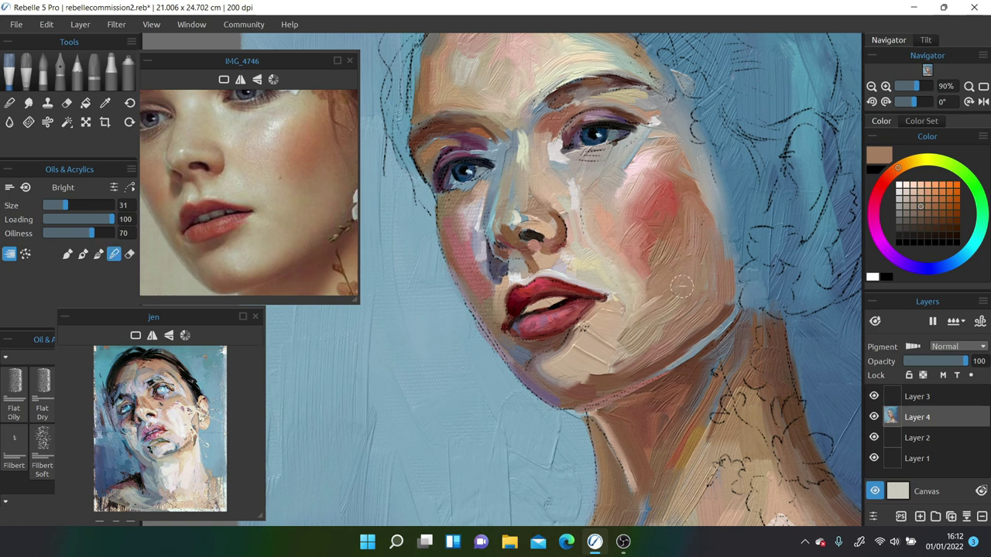
{"action": "left_click_drag", "start_coordinate": [309, 193], "coordinate": [259, 197]}
{"action": "mouse_move", "coordinate": [727, 271]}
{"action": "left_mouse_down"}
{"action": "mouse_move", "coordinate": [709, 128]}
{"action": "mouse_move", "coordinate": [703, 205]}
{"action": "mouse_move", "coordinate": [720, 166]}
{"action": "mouse_move", "coordinate": [696, 203]}
{"action": "mouse_move", "coordinate": [710, 273]}
{"action": "mouse_move", "coordinate": [724, 232]}
{"action": "mouse_move", "coordinate": [723, 309]}
{"action": "left_mouse_up"}
{"action": "left_click_drag", "start_coordinate": [232, 201], "coordinate": [263, 163]}
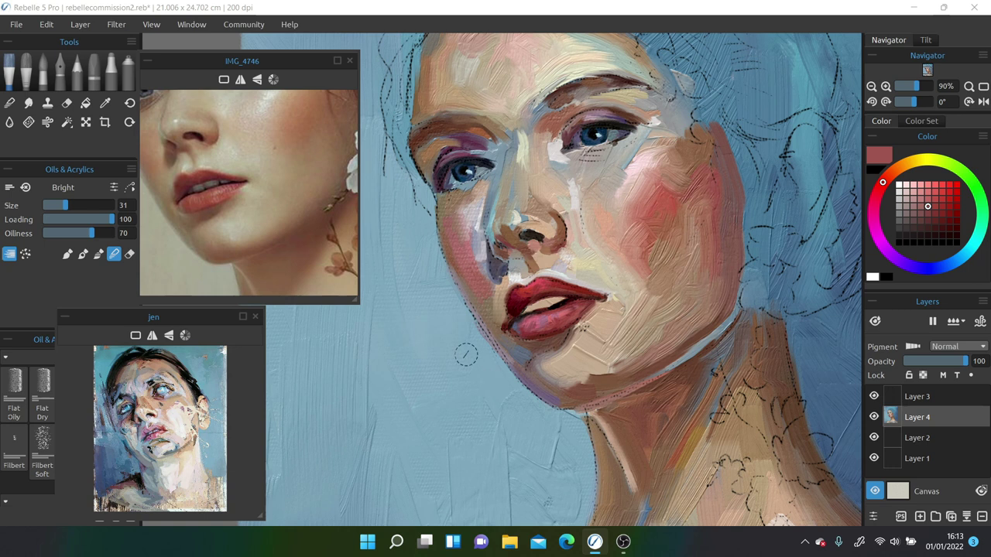
- Refine the jawline and chin with sampled reddish-brown tones, reducing the brush from size 27 to 21
{"action": "key", "text": "bracketleft"}
{"action": "key", "text": "bracketleft"}
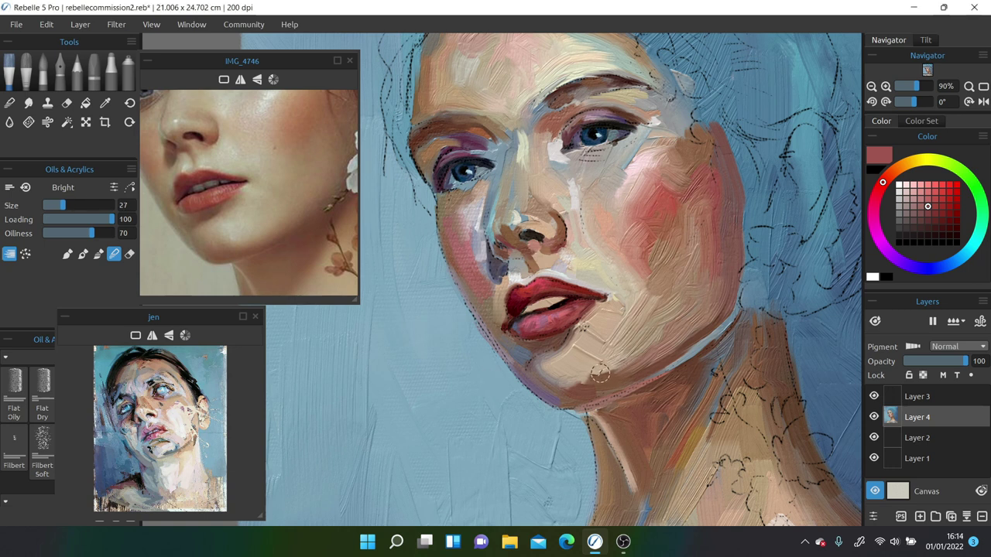
{"action": "mouse_move", "coordinate": [599, 374]}
{"action": "left_mouse_down"}
{"action": "mouse_move", "coordinate": [654, 340]}
{"action": "mouse_move", "coordinate": [641, 357]}
{"action": "mouse_move", "coordinate": [642, 290]}
{"action": "mouse_move", "coordinate": [605, 255]}
{"action": "left_mouse_up"}
{"action": "left_click", "coordinate": [358, 295], "text": "alt"}
{"action": "left_click", "coordinate": [355, 293], "text": "alt"}
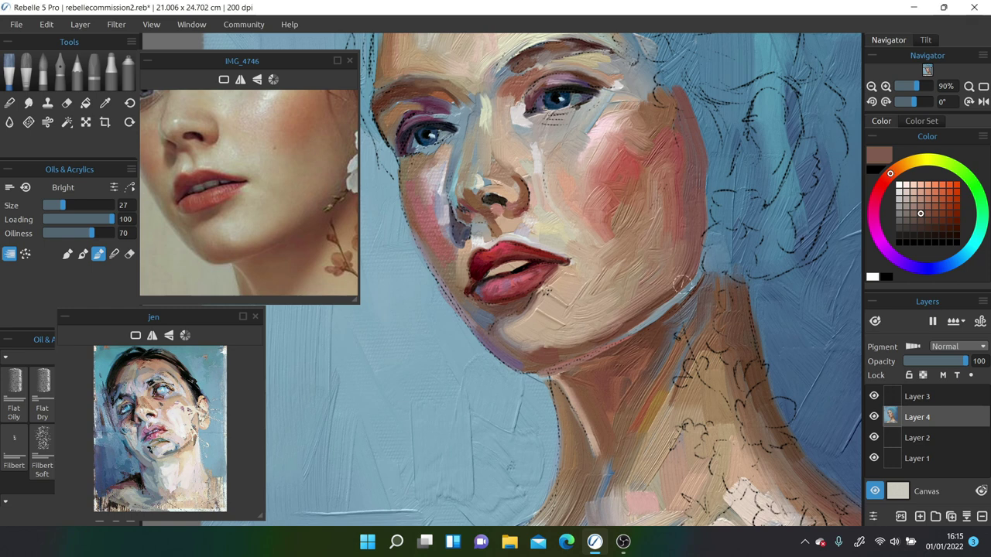
{"action": "key", "text": "bracketleft"}
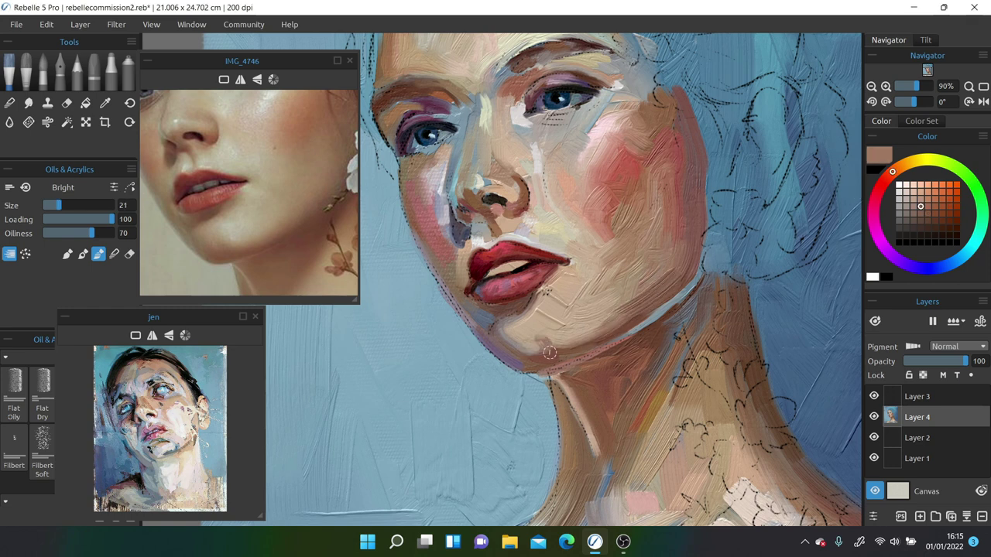
- Add near-white highlights to the chin and the cheek beside the mouth, using the jen reference as a guide
{"action": "left_click", "coordinate": [911, 161]}
{"action": "left_click", "coordinate": [914, 191]}
{"action": "left_click", "coordinate": [184, 410], "text": "alt"}
{"action": "mouse_move", "coordinate": [542, 325]}
{"action": "left_mouse_down"}
{"action": "mouse_move", "coordinate": [624, 385]}
{"action": "mouse_move", "coordinate": [632, 351]}
{"action": "left_mouse_up"}
{"action": "key", "text": "bracketleft"}
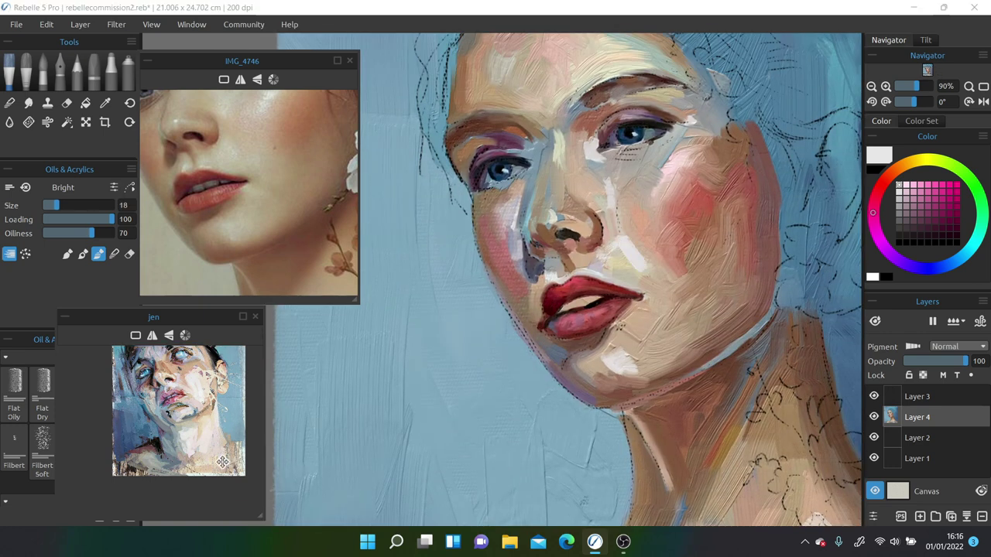
- Paint pale highlights between the nose and upper lip at brush size 11
{"action": "left_click", "coordinate": [608, 224], "text": "alt"}
{"action": "key", "text": "bracketleft"}
{"action": "left_click", "coordinate": [554, 268], "text": "alt"}
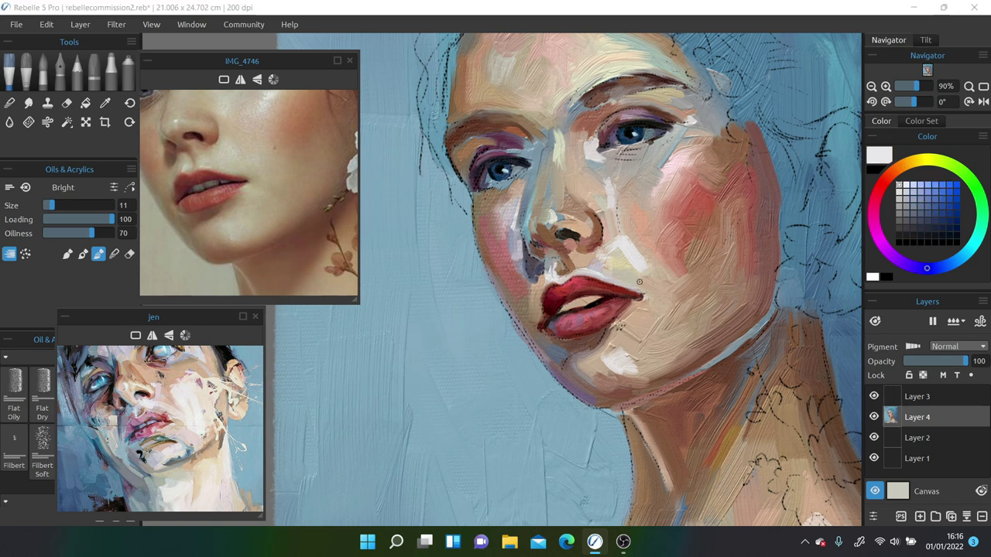
- Hide Layer 3 and refine the skin around the near mouth corner with sampled cream tones, ending at brush size 10
{"action": "key", "text": "ctrl+h"}
{"action": "left_click", "coordinate": [571, 276], "text": "alt"}
{"action": "left_click", "coordinate": [627, 288], "text": "alt"}
{"action": "left_click", "coordinate": [648, 295], "text": "alt"}
{"action": "key", "text": "bracketleft"}
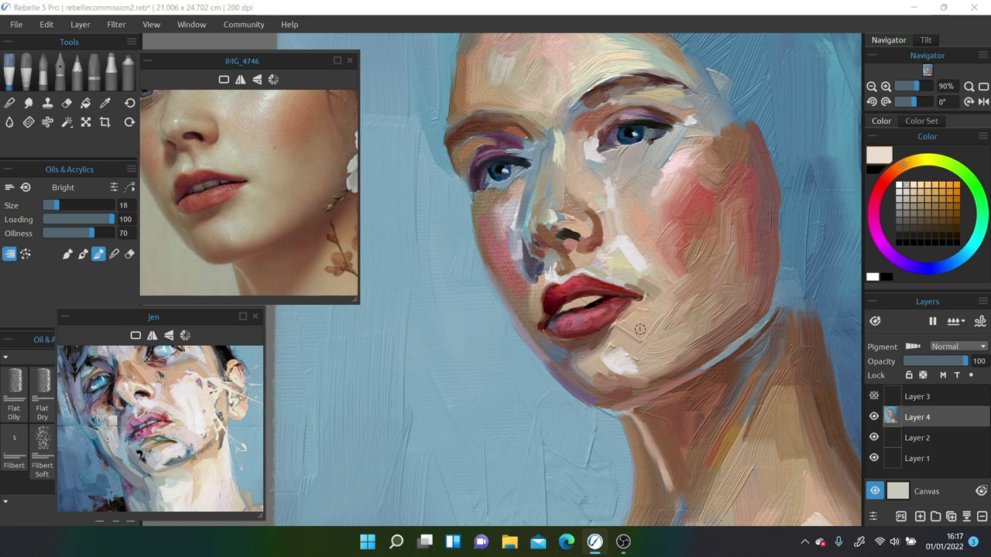
{"action": "scroll", "coordinate": [611, 279], "scroll_direction": "down", "scroll_amount": 1}
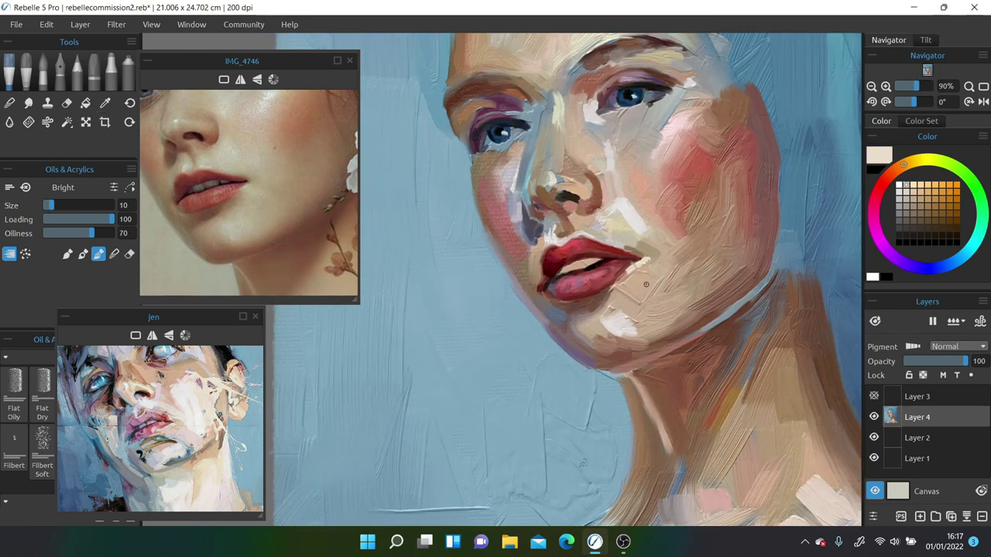
- Accent the nose with sampled dark brown, a pale grey tip highlight and lavender along its far side
{"action": "left_click", "coordinate": [216, 134], "text": "alt"}
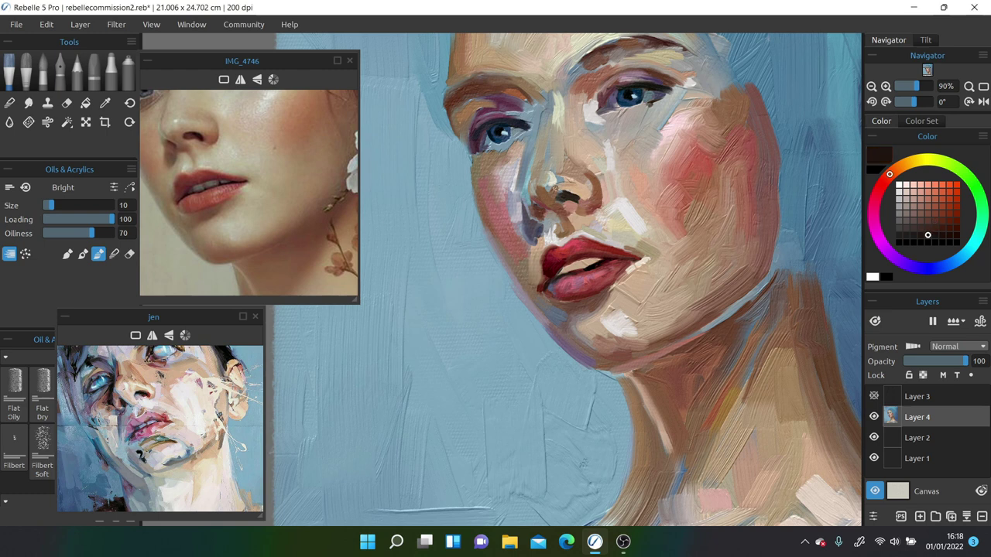
{"action": "left_click", "coordinate": [557, 167], "text": "alt"}
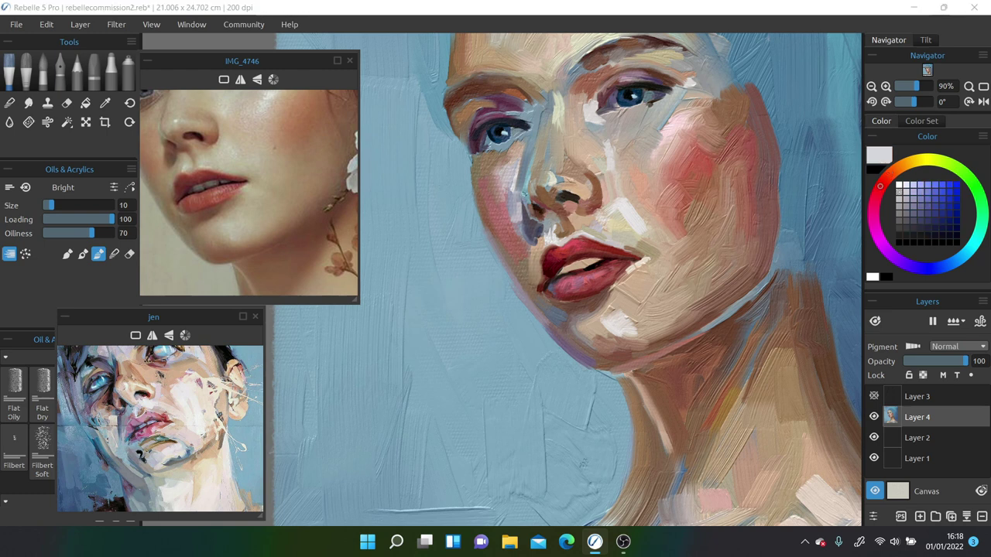
{"action": "left_click", "coordinate": [538, 206], "text": "alt"}
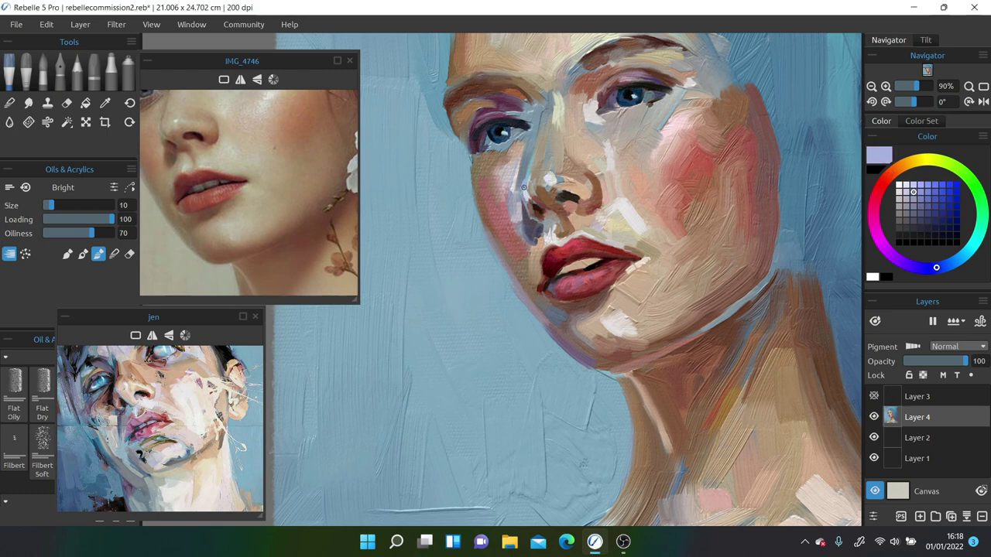
{"action": "left_click", "coordinate": [927, 72]}
- Blend the far side of the nose and its bridge with sampled beige and mauve tones
{"action": "left_click", "coordinate": [177, 122], "text": "alt"}
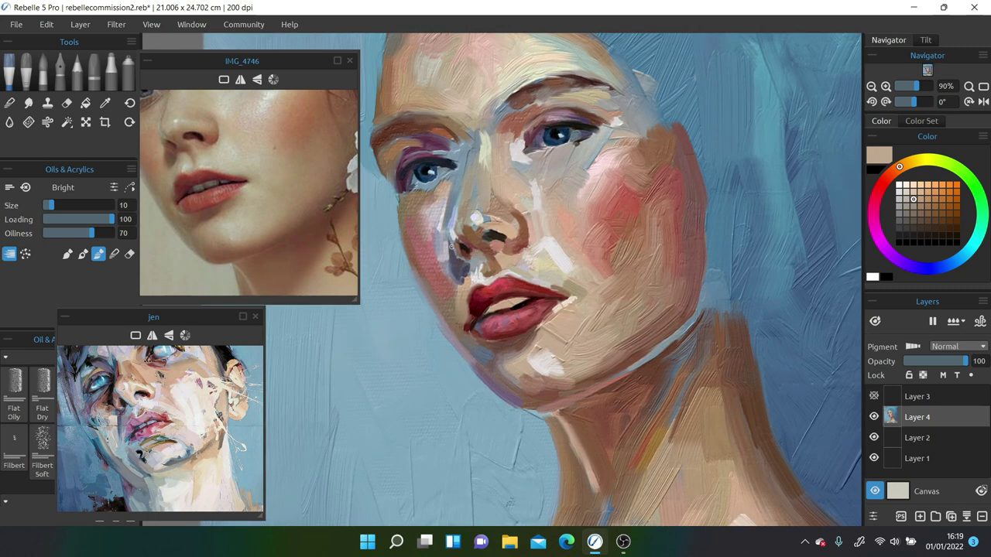
{"action": "key", "text": "m"}
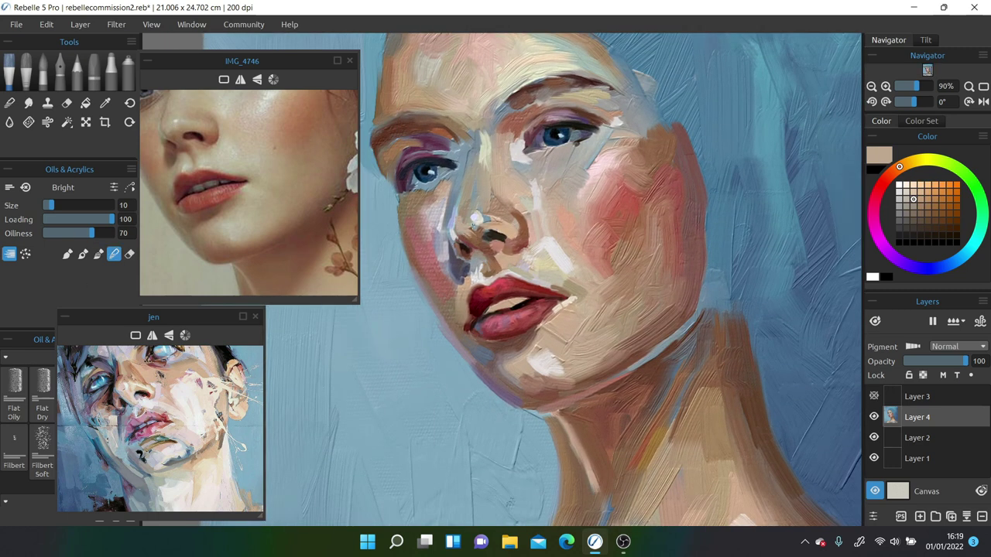
{"action": "left_click", "coordinate": [457, 224], "text": "alt"}
{"action": "left_click", "coordinate": [450, 217], "text": "alt"}
{"action": "left_click", "coordinate": [458, 222], "text": "alt"}
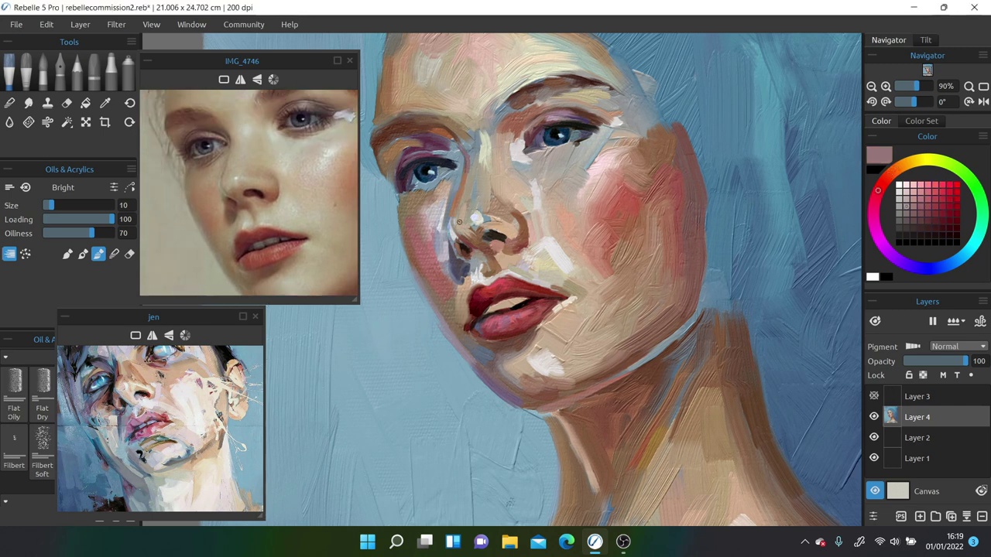
- Darken the far eye's upper lid line with deep navy and touch up the nearer eye
{"action": "left_click", "coordinate": [458, 151], "text": "alt"}
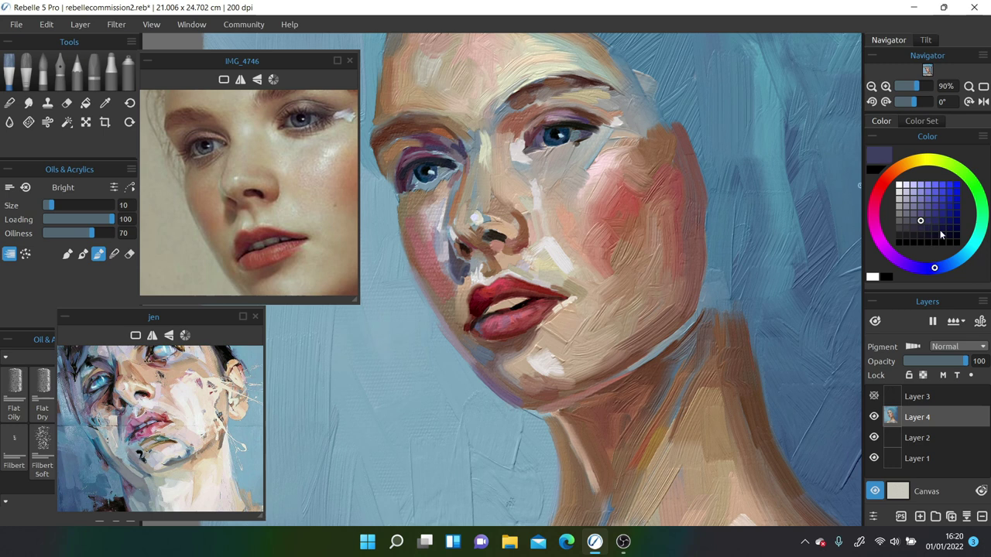
{"action": "left_click", "coordinate": [942, 234]}
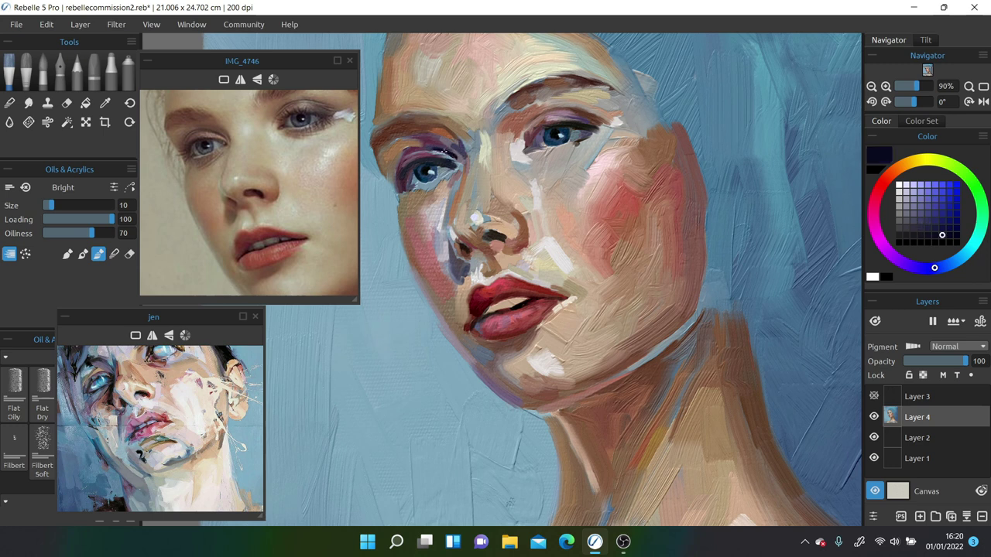
{"action": "left_click", "coordinate": [560, 139], "text": "alt"}
- Paint the teeth between the parted lips with muted greys, using the jen reference's mouth as a guide
{"action": "left_click", "coordinate": [275, 269], "text": "alt"}
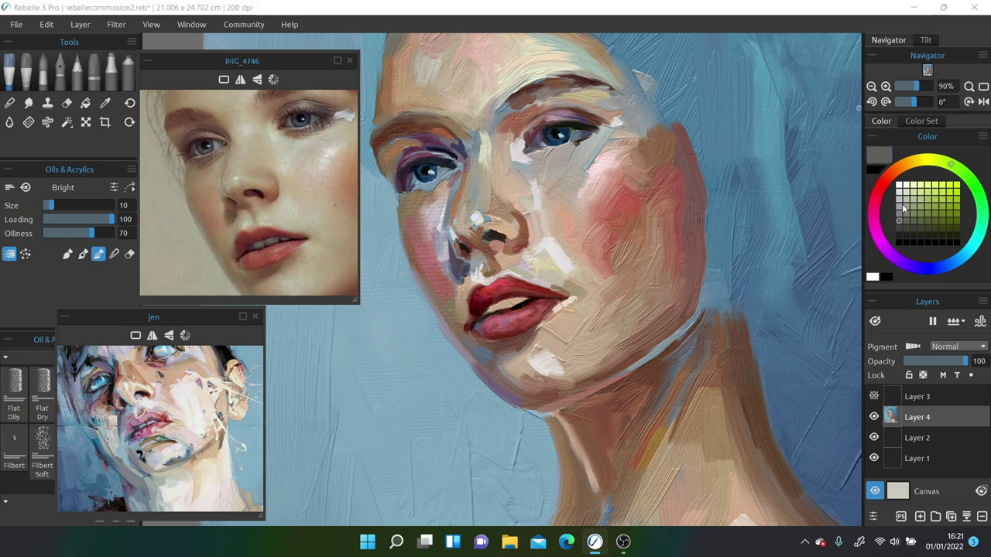
{"action": "scroll", "coordinate": [142, 473], "scroll_direction": "up", "scroll_amount": 5}
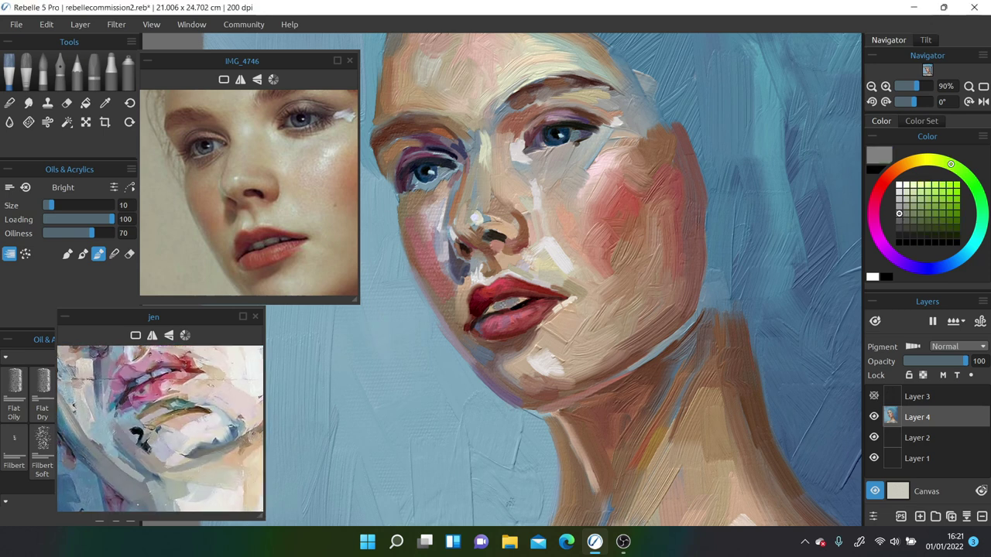
{"action": "left_click", "coordinate": [268, 241], "text": "alt"}
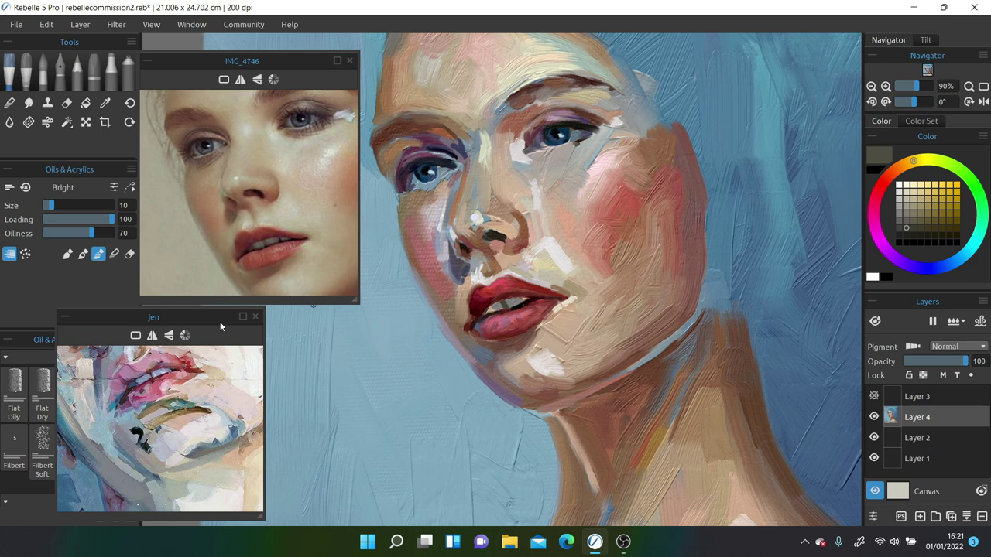
{"action": "left_click", "coordinate": [507, 306], "text": "alt"}
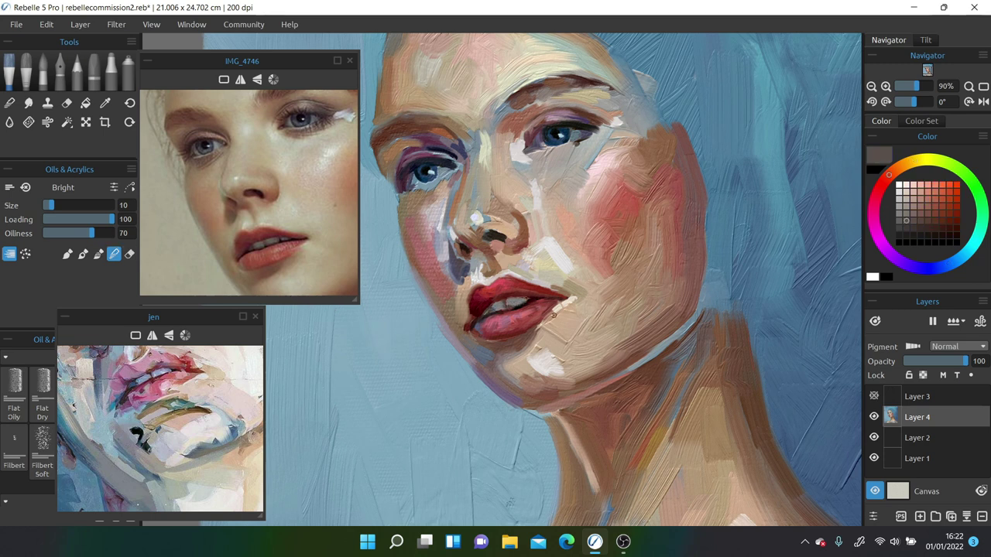
- Define the teeth and the mouth's inner corner with sampled dark maroon and greyish mauve
{"action": "left_click", "coordinate": [105, 106]}
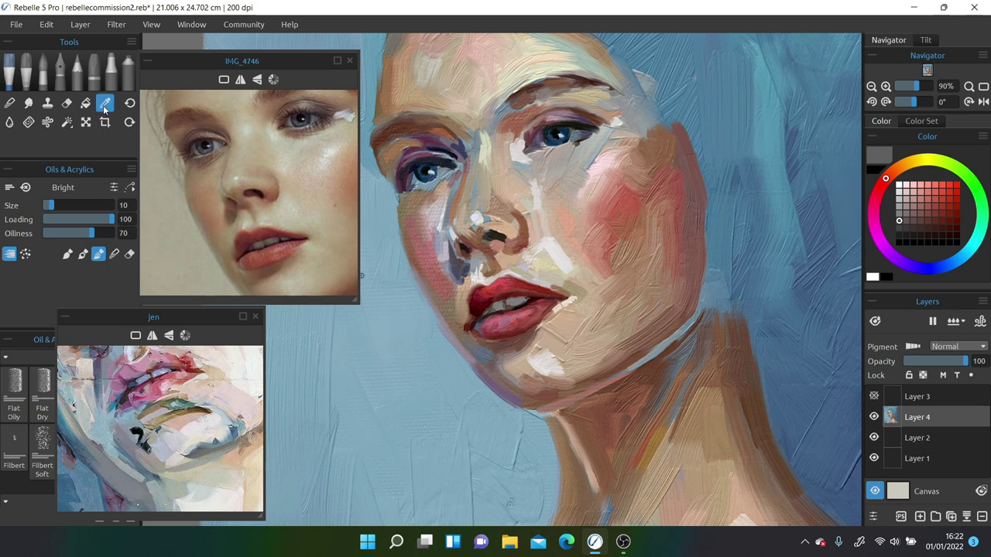
{"action": "left_click", "coordinate": [539, 299]}
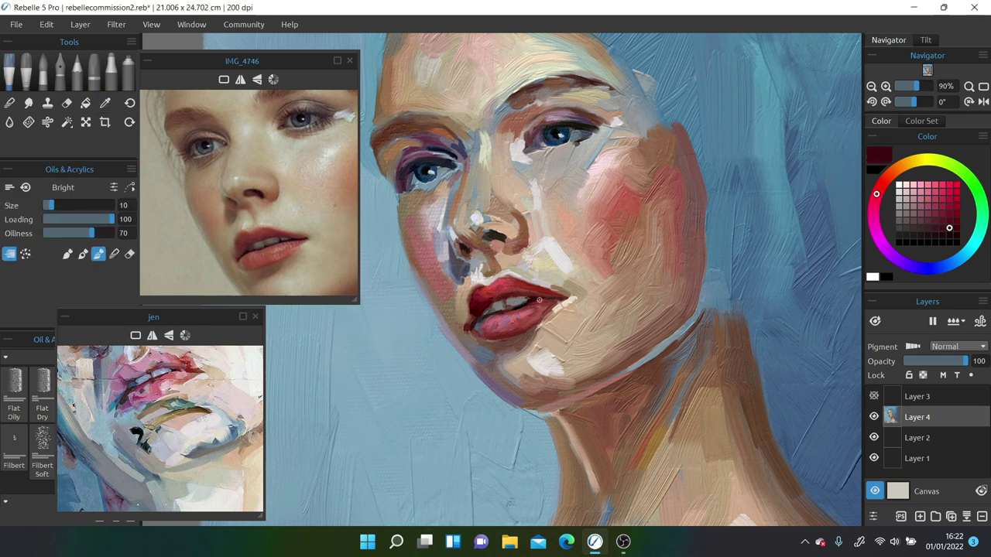
{"action": "key", "text": "i"}
{"action": "left_click", "coordinate": [606, 132]}
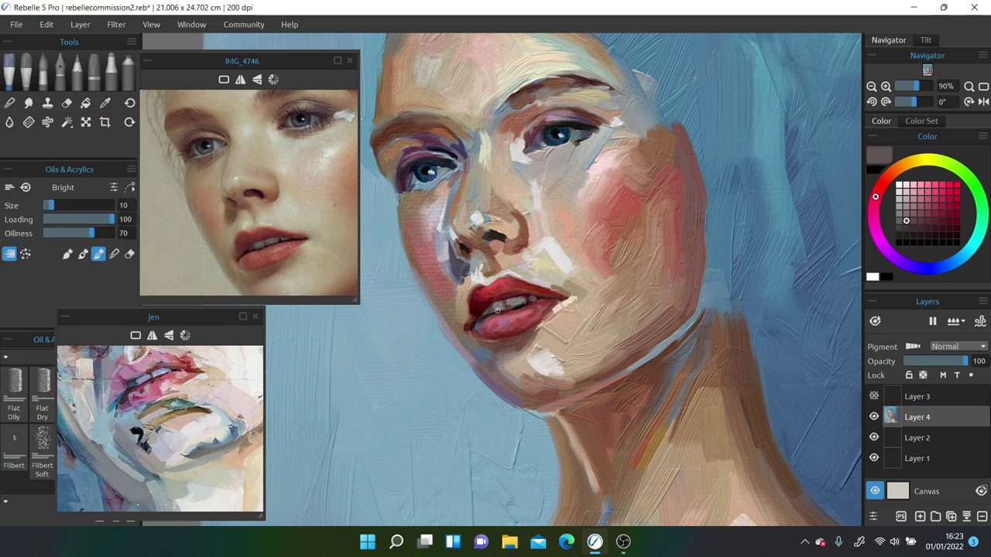
- Deepen the line between the lips with dark purple, refine the lower lip in rose, and add pale blue-grey tooth highlights
{"action": "left_click", "coordinate": [540, 313], "text": "alt"}
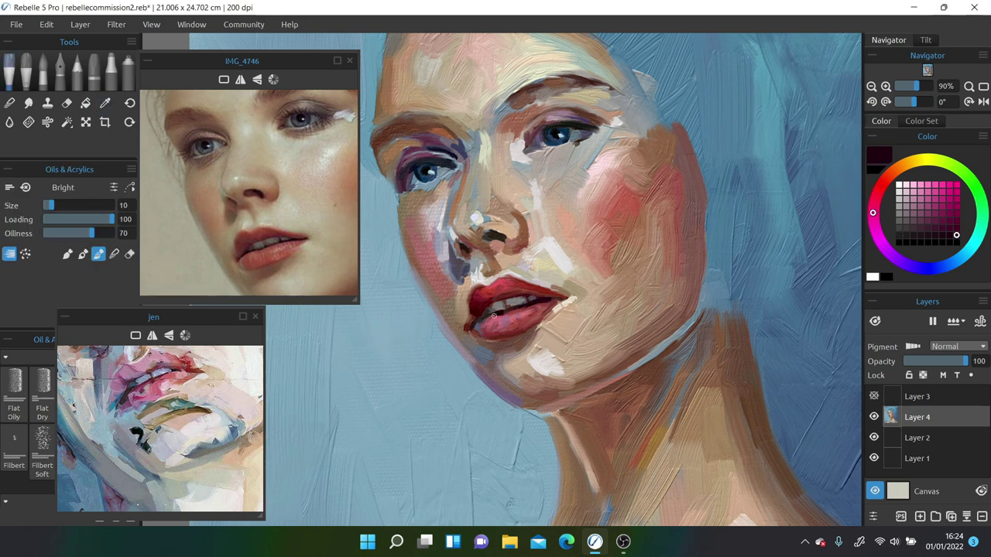
{"action": "left_click_drag", "start_coordinate": [511, 313], "coordinate": [475, 331]}
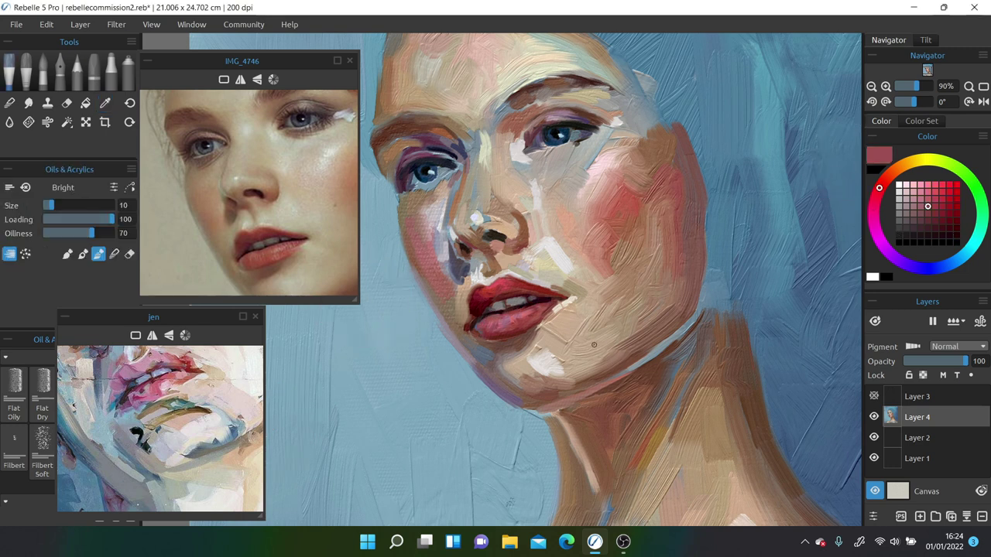
{"action": "left_click", "coordinate": [571, 228], "text": "alt"}
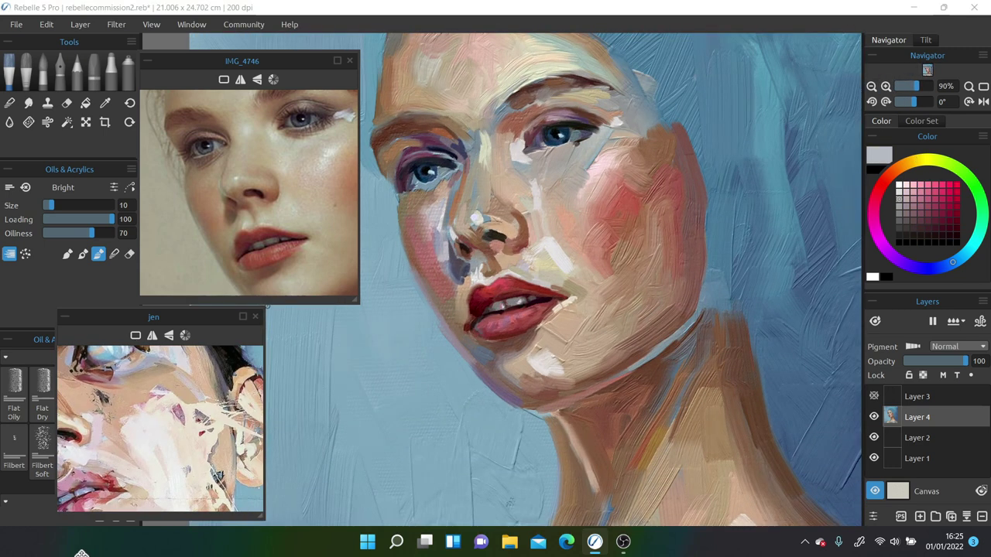
- Paint near-black upper and lower lashes on the nearer eye, using the reference photos' eyes as a guide
{"action": "left_click_drag", "start_coordinate": [320, 194], "coordinate": [301, 237]}
{"action": "left_click", "coordinate": [387, 138], "text": "alt"}
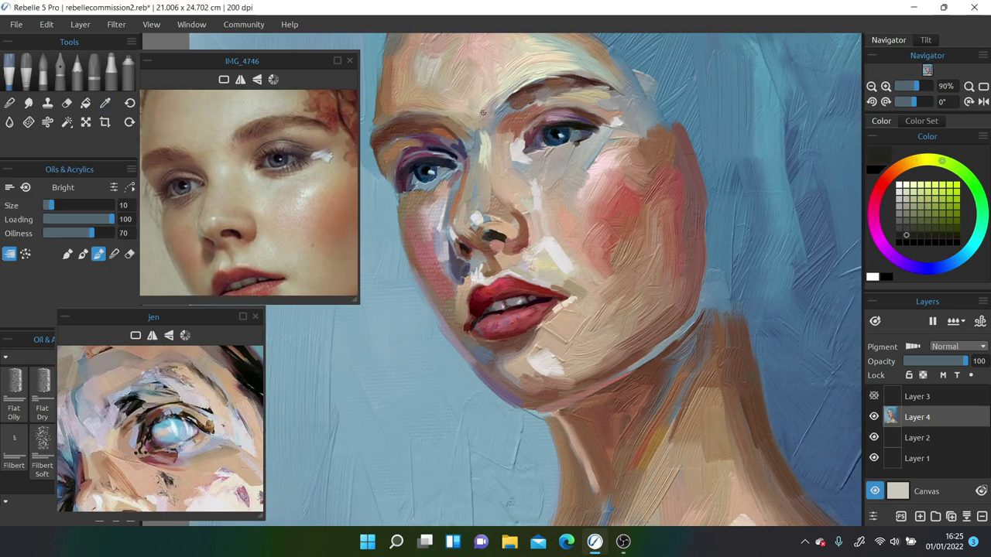
{"action": "left_click", "coordinate": [565, 122], "text": "alt"}
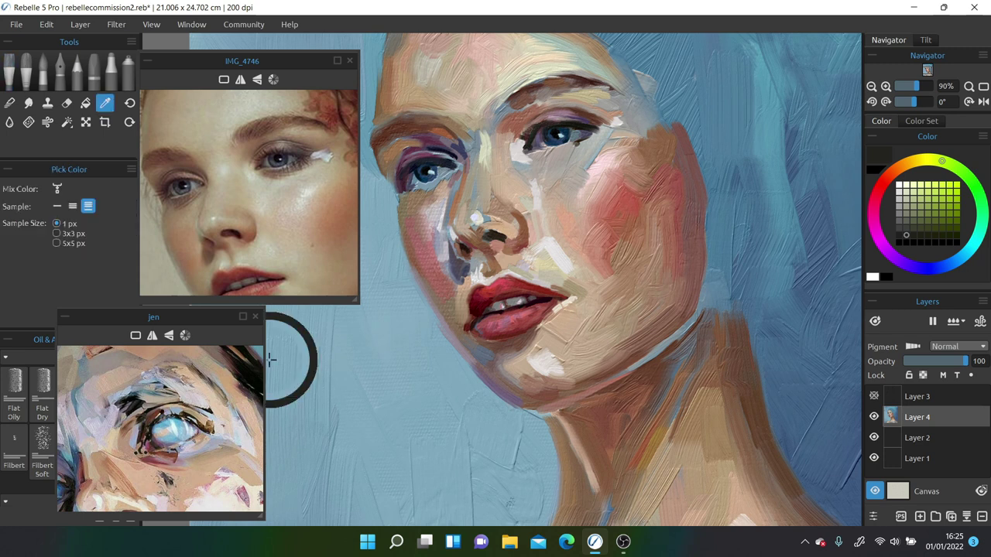
{"action": "left_click", "coordinate": [220, 125], "text": "alt"}
{"action": "key", "text": "b"}
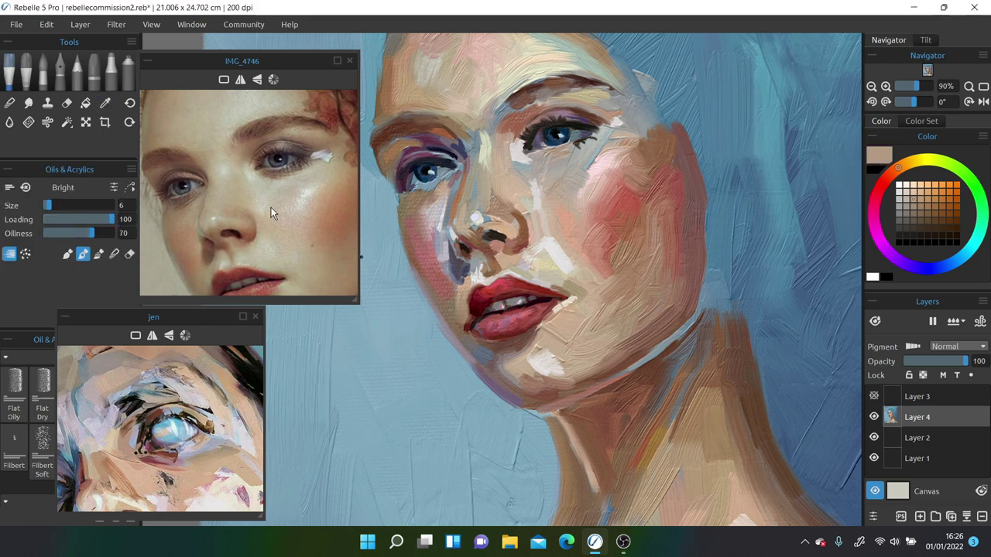
- Paint maroon-brown shadow accents along the nearer eye's lower lid and mix a pale lavender for it
{"action": "left_click", "coordinate": [272, 210], "text": "alt"}
{"action": "left_click", "coordinate": [920, 213]}
{"action": "mouse_move", "coordinate": [534, 156]}
{"action": "left_mouse_down"}
{"action": "mouse_move", "coordinate": [570, 144]}
{"action": "mouse_move", "coordinate": [546, 158]}
{"action": "left_mouse_up"}
{"action": "left_click_drag", "start_coordinate": [551, 155], "coordinate": [566, 156]}
{"action": "left_click", "coordinate": [906, 206]}
{"action": "left_click", "coordinate": [931, 267]}
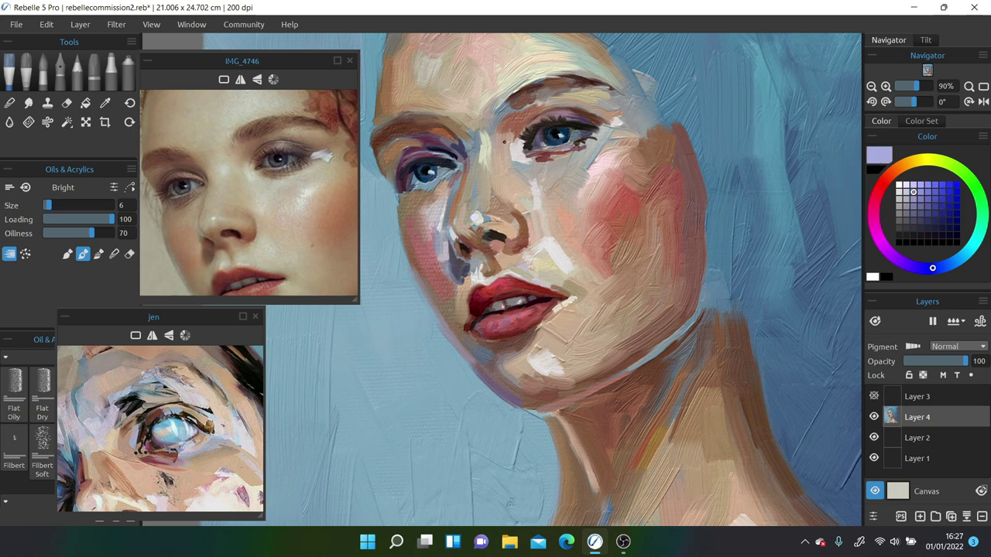
- Refine the nearer eye's lower lid with reddish brown sampled from the jen reference, plus sampled tan and slate blue
{"action": "key", "text": "i"}
{"action": "left_click", "coordinate": [270, 403]}
{"action": "key", "text": "b"}
{"action": "left_click_drag", "start_coordinate": [558, 147], "coordinate": [573, 144]}
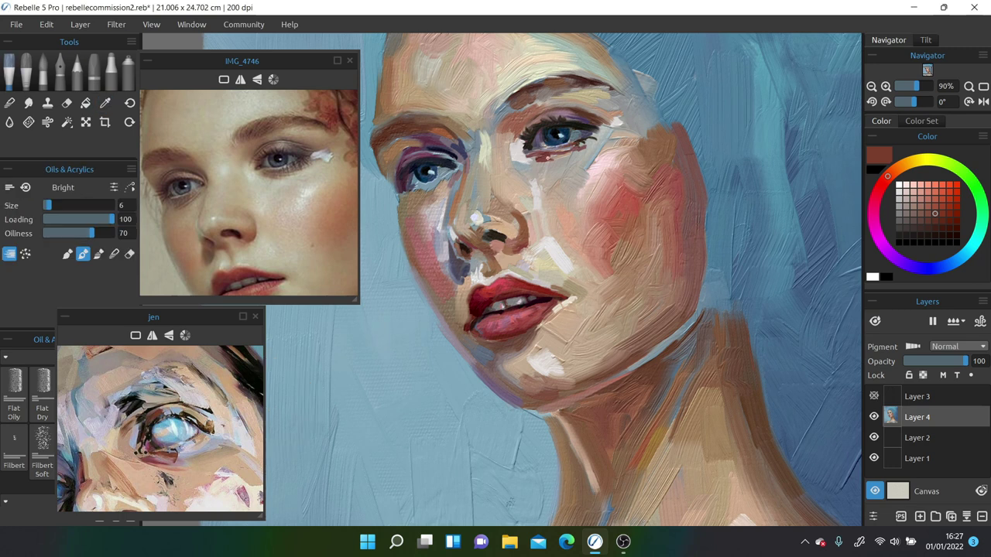
{"action": "key", "text": "i"}
{"action": "left_click", "coordinate": [219, 391]}
{"action": "key", "text": "b"}
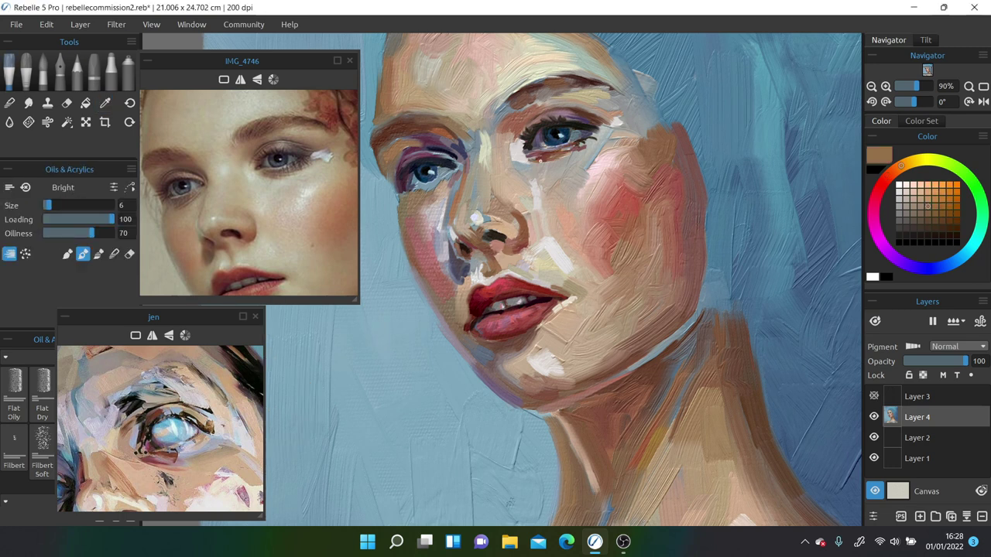
{"action": "key", "text": "i"}
{"action": "left_click", "coordinate": [385, 199]}
{"action": "key", "text": "b"}
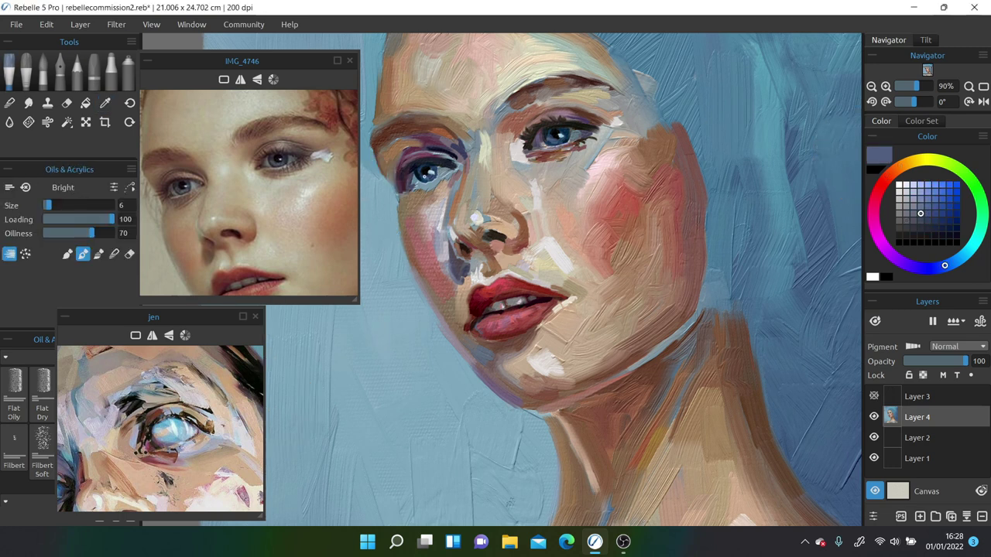
- Move the jen reference clear of the brush library and choose the Knife Textured 2 brush
{"action": "scroll", "coordinate": [227, 356], "scroll_direction": "down", "scroll_amount": 3}
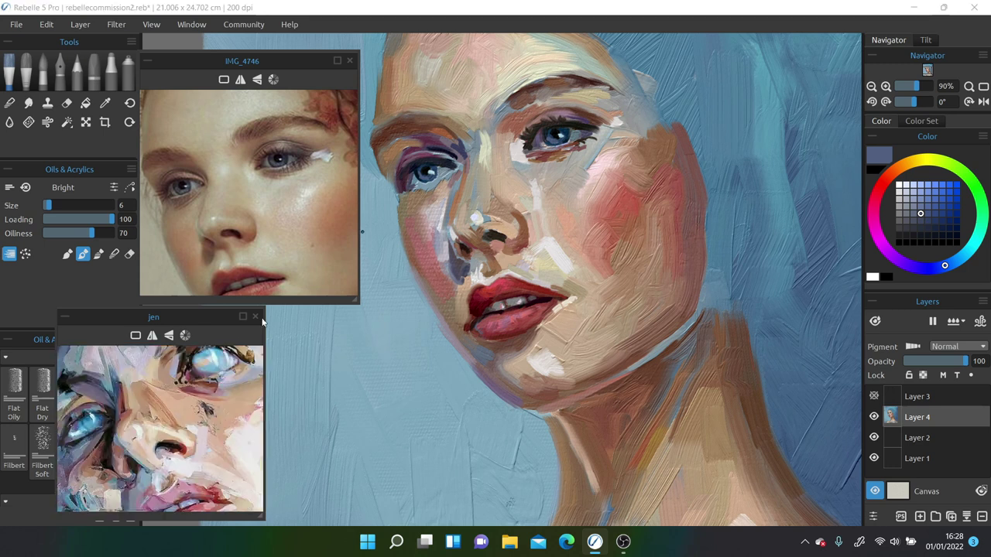
{"action": "left_click_drag", "start_coordinate": [146, 320], "coordinate": [227, 348]}
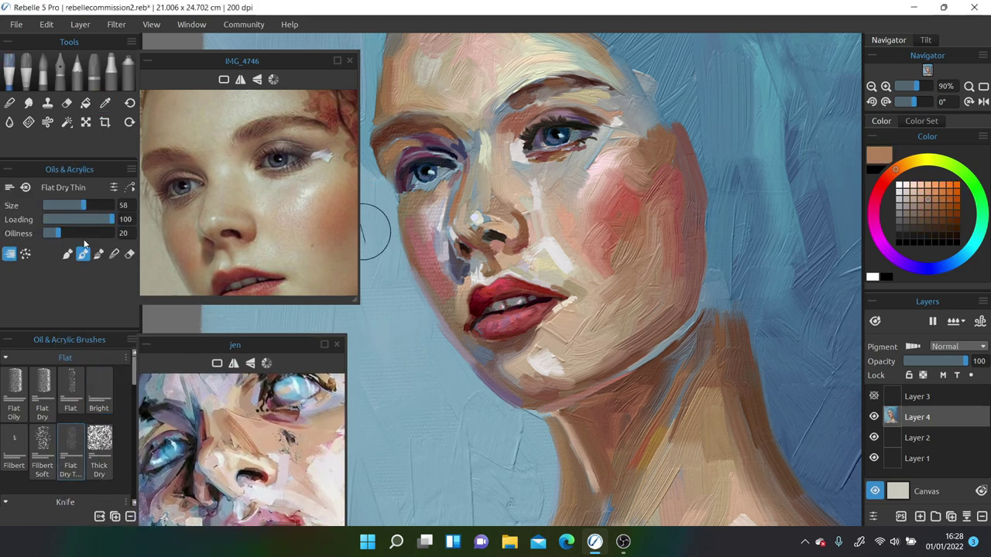
{"action": "scroll", "coordinate": [76, 382], "scroll_direction": "down", "scroll_amount": 3}
{"action": "left_click", "coordinate": [71, 418]}
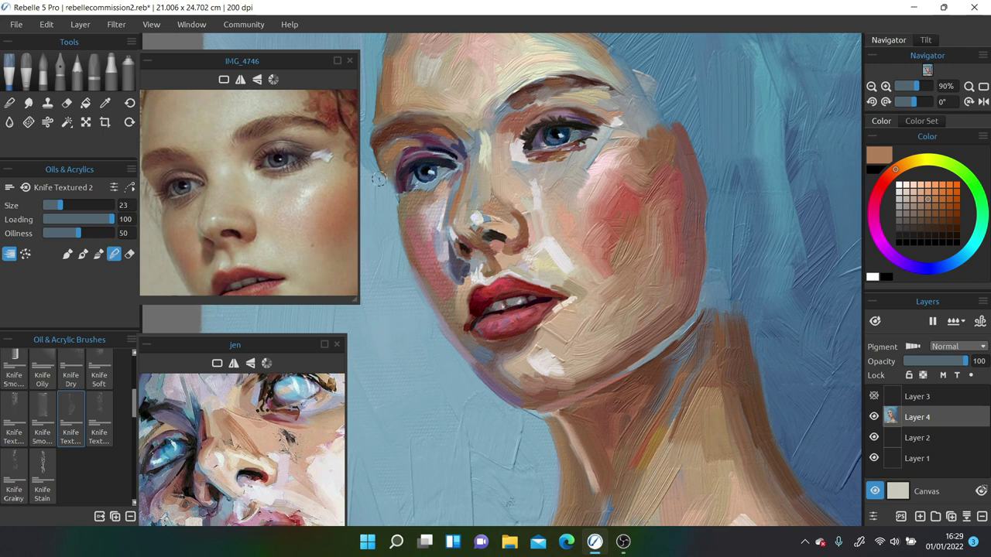
- Blend the skin around the nearer eye's inner corner with sampled beige, using the Knife Textured 3 brush
{"action": "left_click", "coordinate": [471, 129], "text": "alt"}
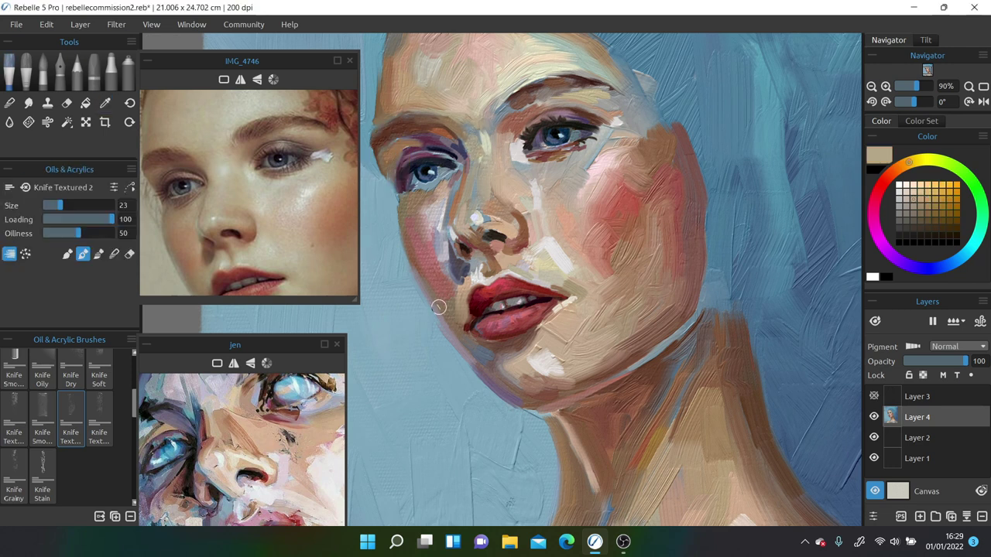
{"action": "left_click", "coordinate": [99, 418]}
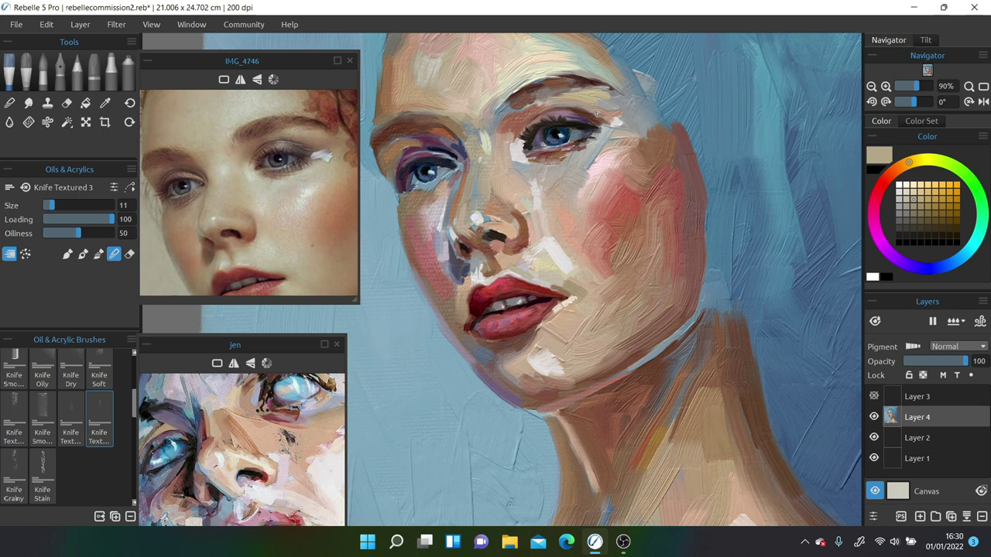
{"action": "left_click_drag", "start_coordinate": [521, 161], "coordinate": [542, 143]}
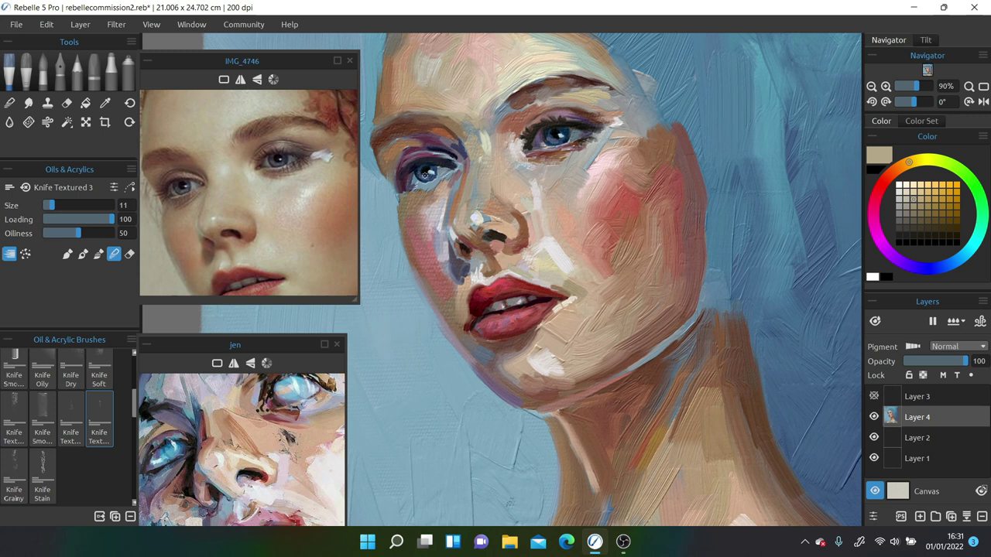
- Refine the far eye's iris, outer corner and lower lid with sampled dark teal, near-black, brown and peach
{"action": "left_click", "coordinate": [436, 166], "text": "alt"}
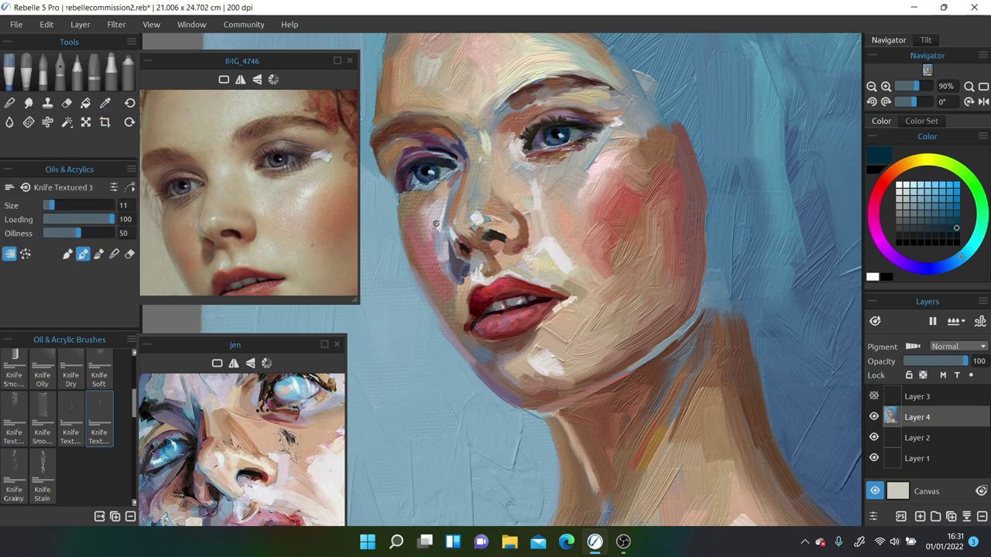
{"action": "left_click", "coordinate": [371, 131], "text": "alt"}
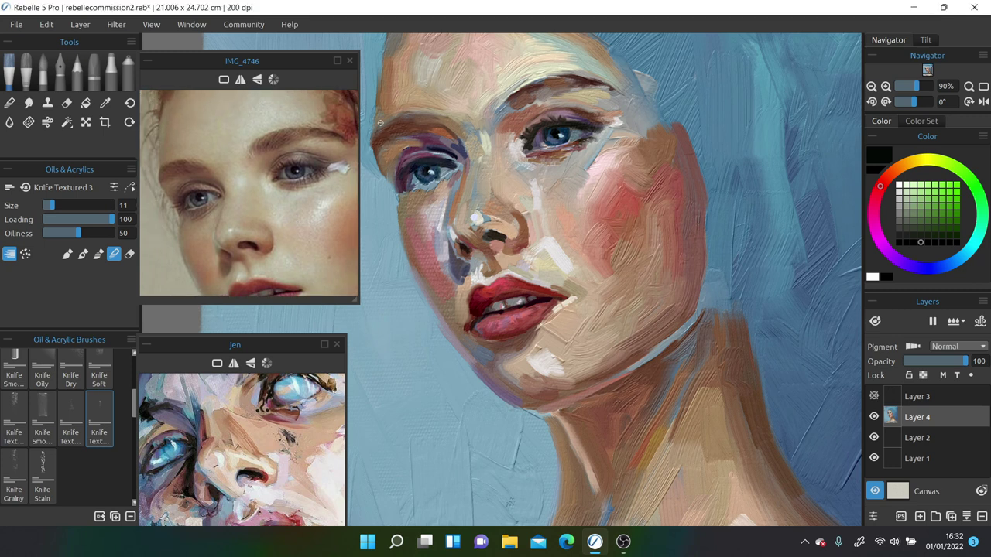
{"action": "left_click", "coordinate": [384, 216], "text": "alt"}
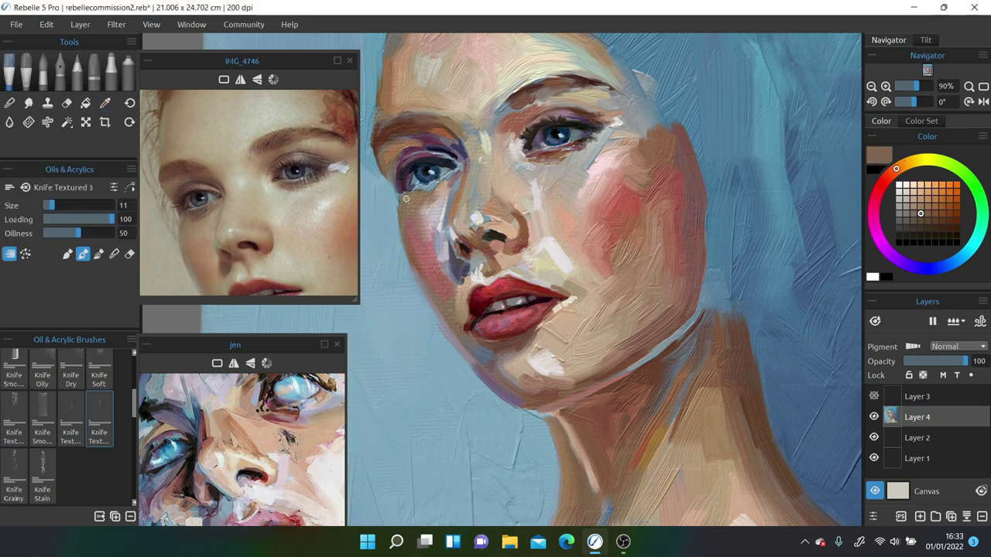
{"action": "left_click", "coordinate": [404, 230], "text": "alt"}
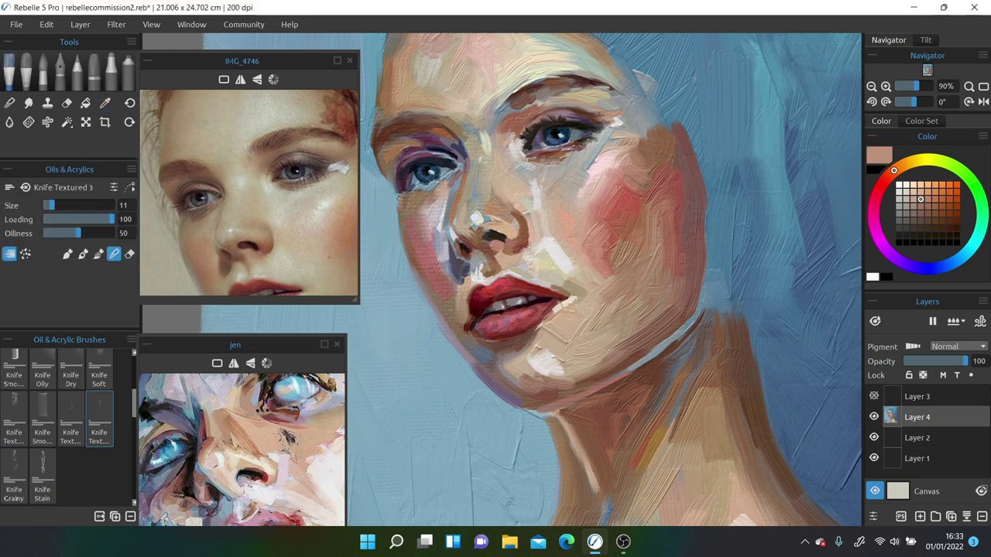
- Blend the far eye's upper lid crease with the Knife Textured brush to cover its pale highlight
{"action": "left_click", "coordinate": [14, 418]}
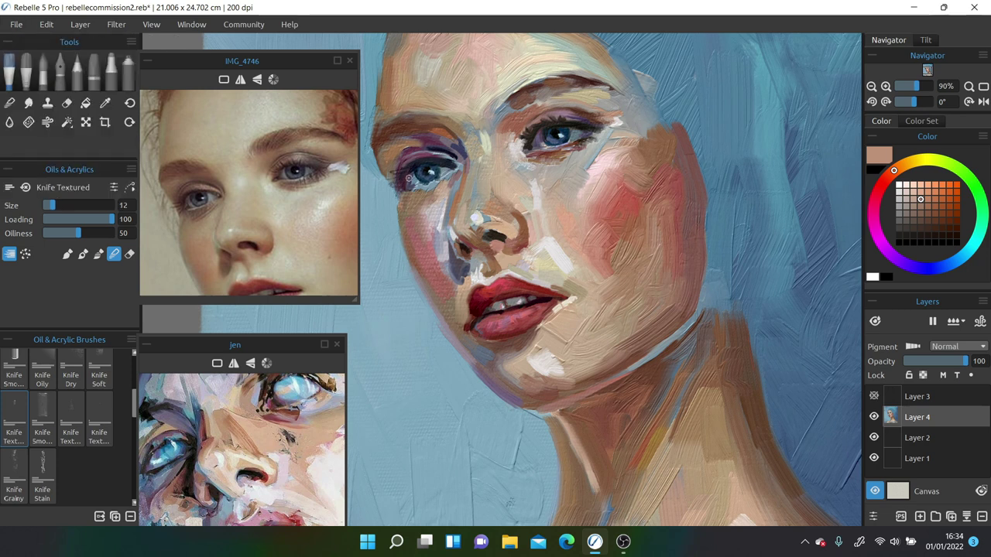
{"action": "left_click_drag", "start_coordinate": [443, 150], "coordinate": [440, 153]}
{"action": "key", "text": "b"}
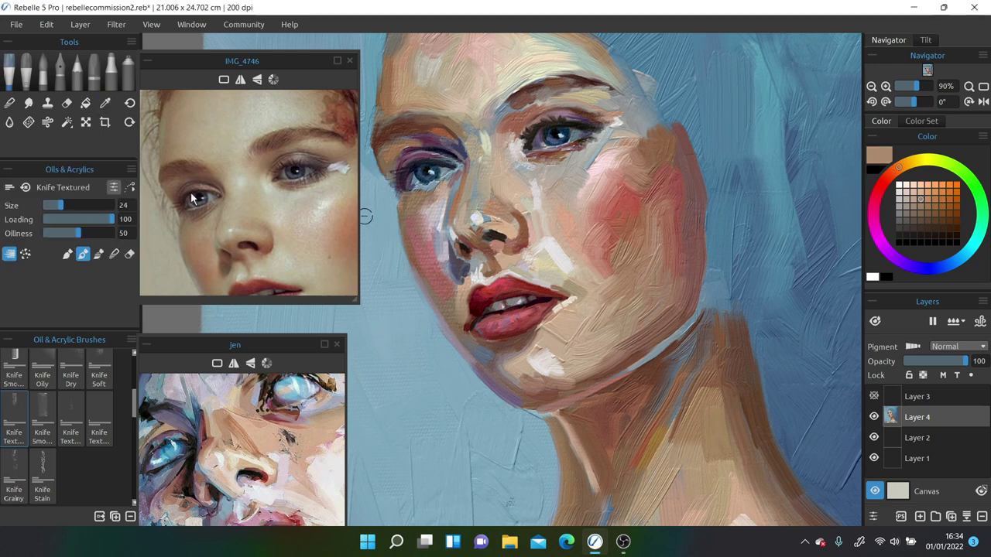
- Blend the skin around the mouth, jaw and chin with sampled khaki and reddish brown, following the IMG_4746 reference
{"action": "key", "text": "n"}
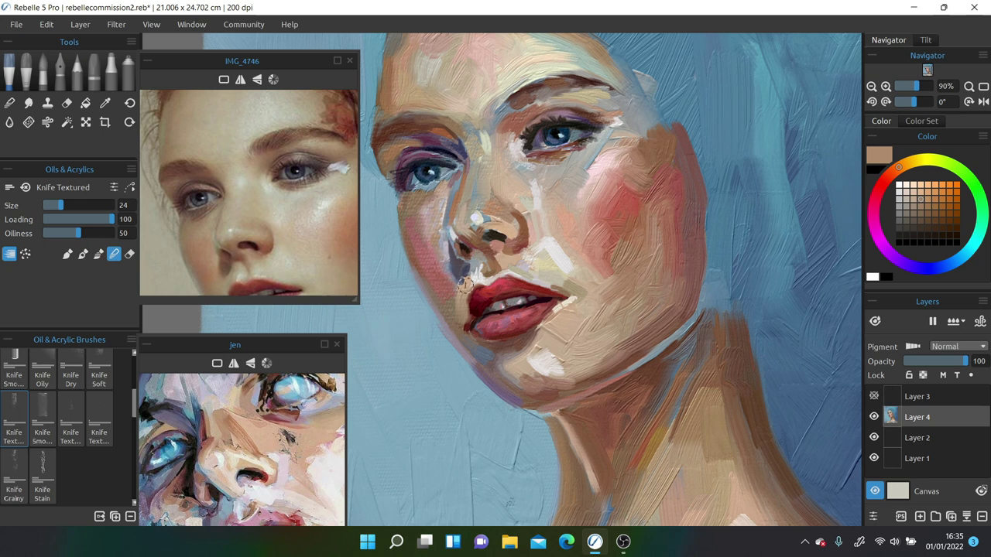
{"action": "key", "text": "b"}
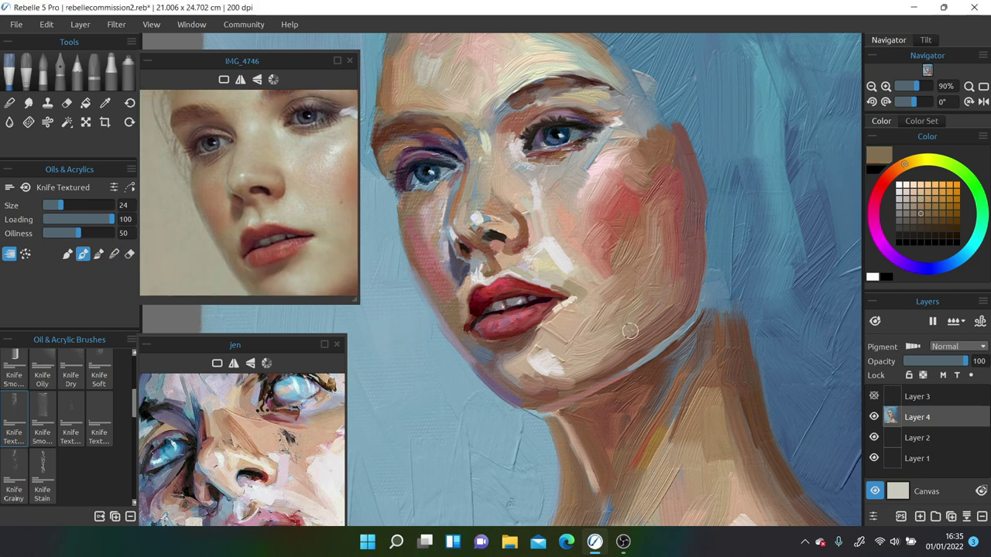
{"action": "scroll", "coordinate": [229, 250], "scroll_direction": "down", "scroll_amount": 3}
{"action": "left_click", "coordinate": [229, 251]}
{"action": "key", "text": "n"}
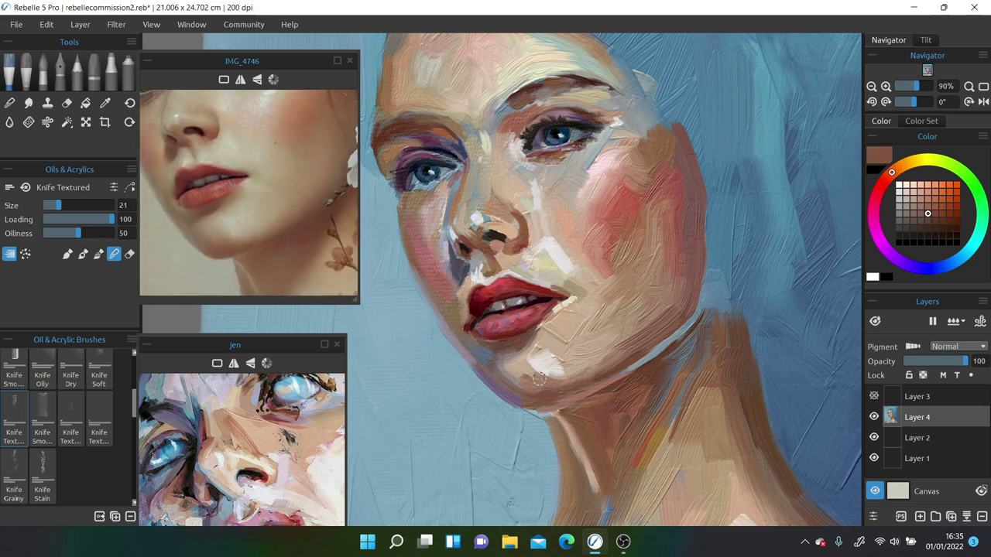
- Paint the far eye's lower lid in dark violet with the Knife Textured brush and blend it with sampled lavender
{"action": "mouse_move", "coordinate": [361, 161]}
{"action": "left_mouse_down"}
{"action": "mouse_move", "coordinate": [334, 346]}
{"action": "mouse_move", "coordinate": [389, 224]}
{"action": "left_mouse_up"}
{"action": "scroll", "coordinate": [247, 193], "scroll_direction": "up", "scroll_amount": 3}
{"action": "key", "text": "i"}
{"action": "left_click", "coordinate": [601, 164]}
{"action": "key", "text": "b"}
{"action": "mouse_move", "coordinate": [481, 249]}
{"action": "left_mouse_down"}
{"action": "mouse_move", "coordinate": [450, 254]}
{"action": "mouse_move", "coordinate": [491, 251]}
{"action": "left_mouse_up"}
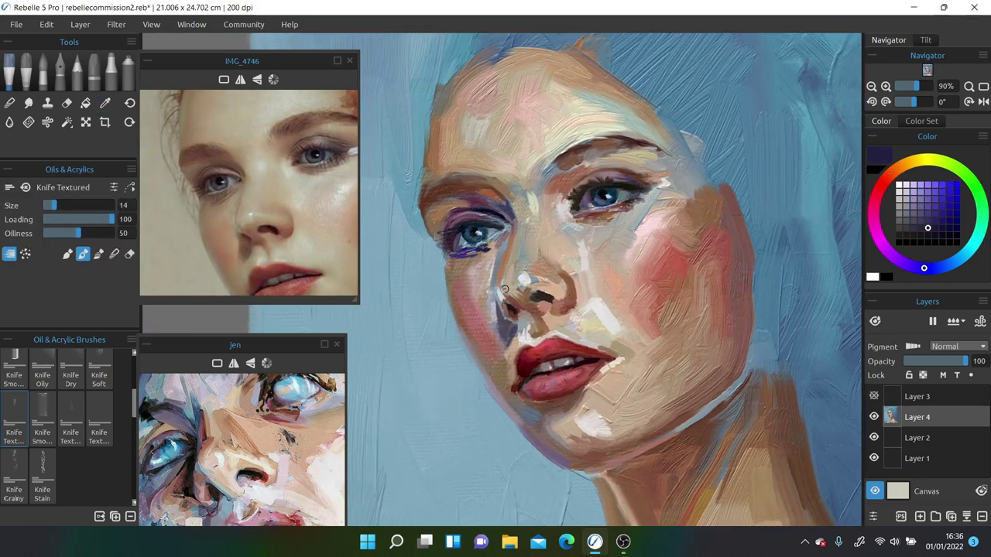
{"action": "left_click", "coordinate": [468, 252], "text": "alt"}
{"action": "key", "text": "n"}
{"action": "left_click_drag", "start_coordinate": [485, 249], "coordinate": [456, 256]}
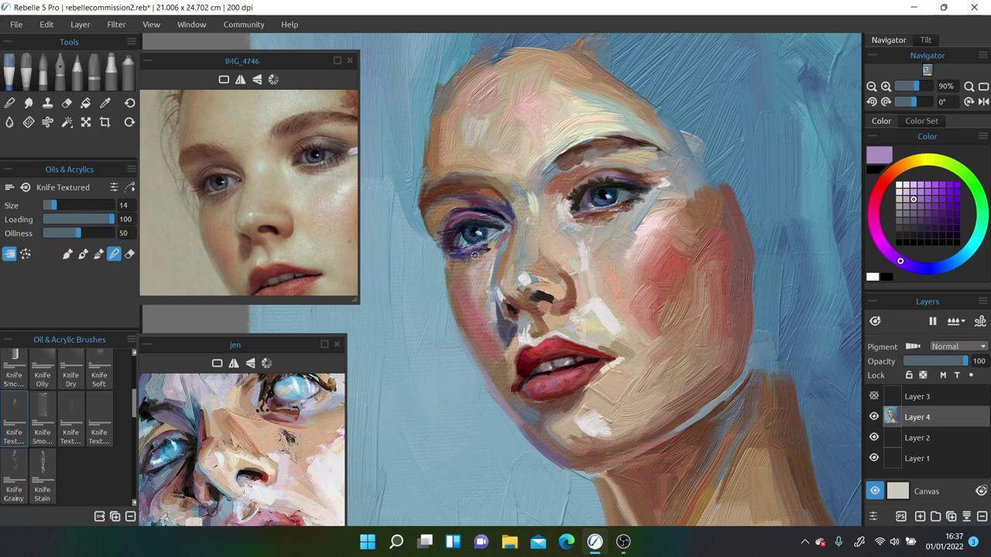
- Soften the shadow under the far eye with sampled dusty mauve and plum tones
{"action": "key", "text": "b"}
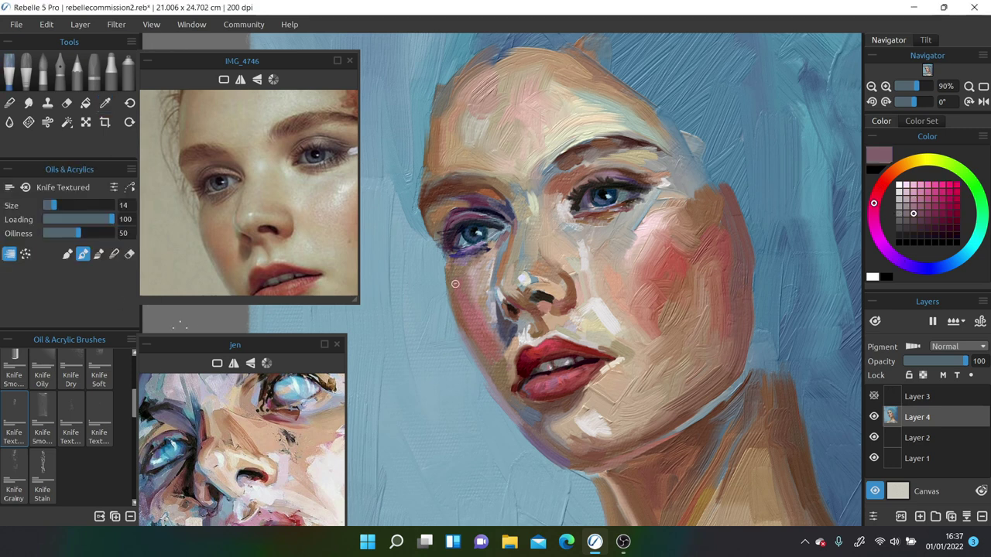
{"action": "left_click", "coordinate": [463, 258], "text": "alt"}
{"action": "key", "text": "n"}
{"action": "mouse_move", "coordinate": [464, 263]}
{"action": "left_mouse_down"}
{"action": "mouse_move", "coordinate": [492, 244]}
{"action": "mouse_move", "coordinate": [481, 256]}
{"action": "left_mouse_up"}
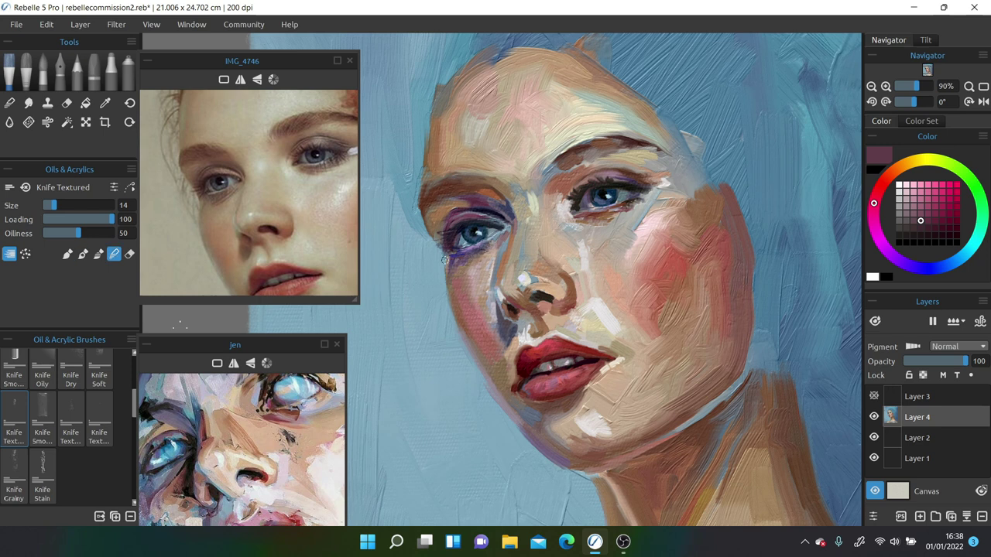
{"action": "key", "text": "m"}
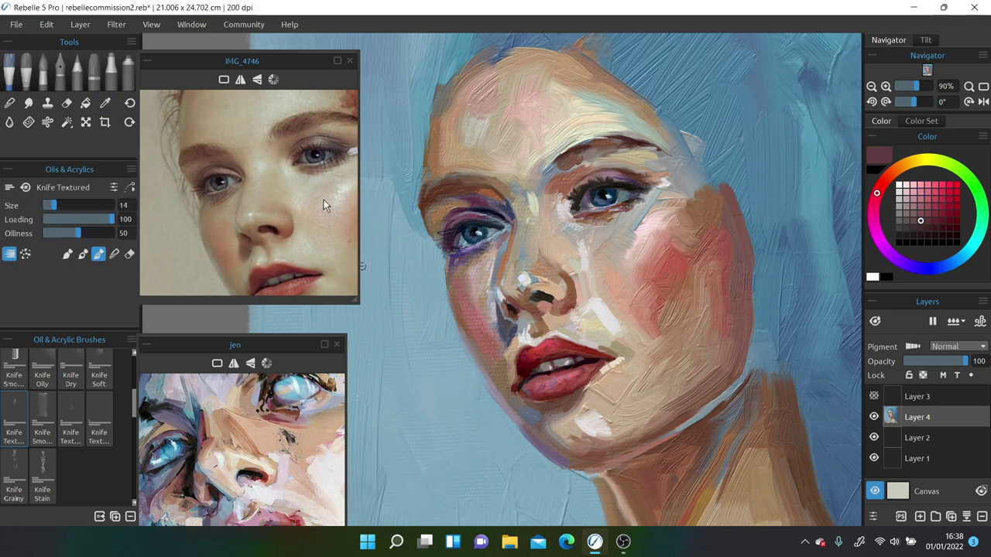
- Paint near-black lashes at the far eye's outer corner with the Knife Textured brush at size 9
{"action": "left_click", "coordinate": [445, 246], "text": "alt"}
{"action": "key", "text": "bracketleft"}
{"action": "left_click_drag", "start_coordinate": [447, 249], "coordinate": [438, 260]}
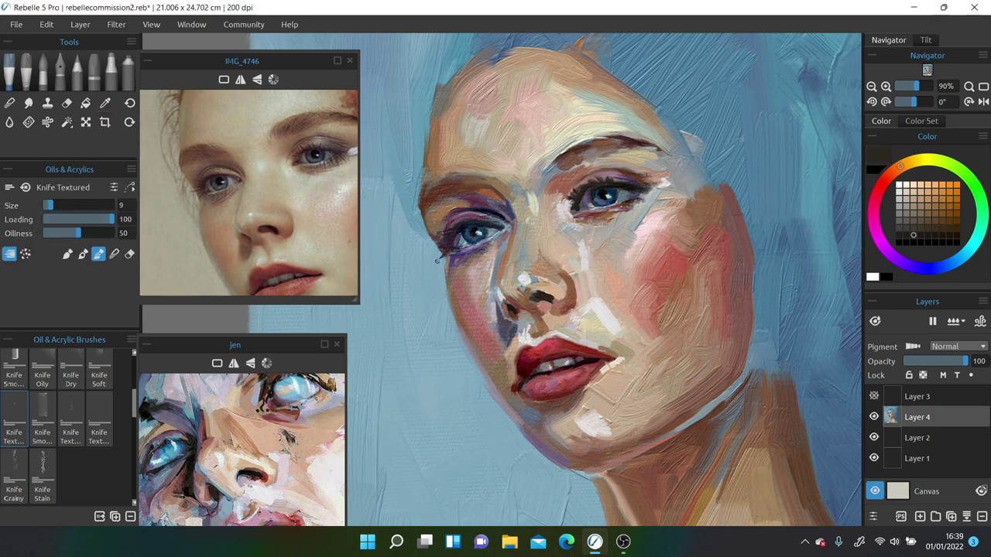
{"action": "left_click", "coordinate": [379, 178], "text": "alt"}
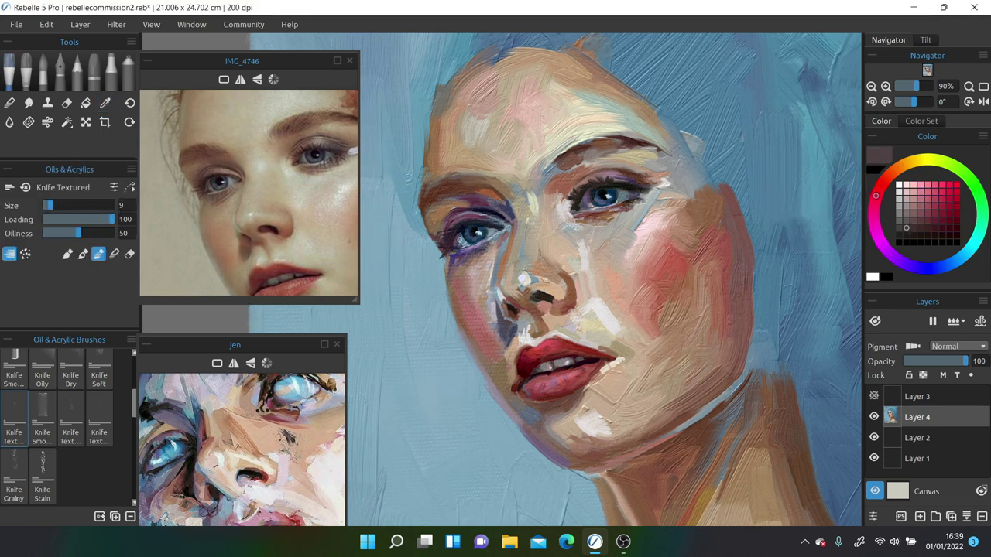
{"action": "left_click", "coordinate": [577, 312], "text": "alt"}
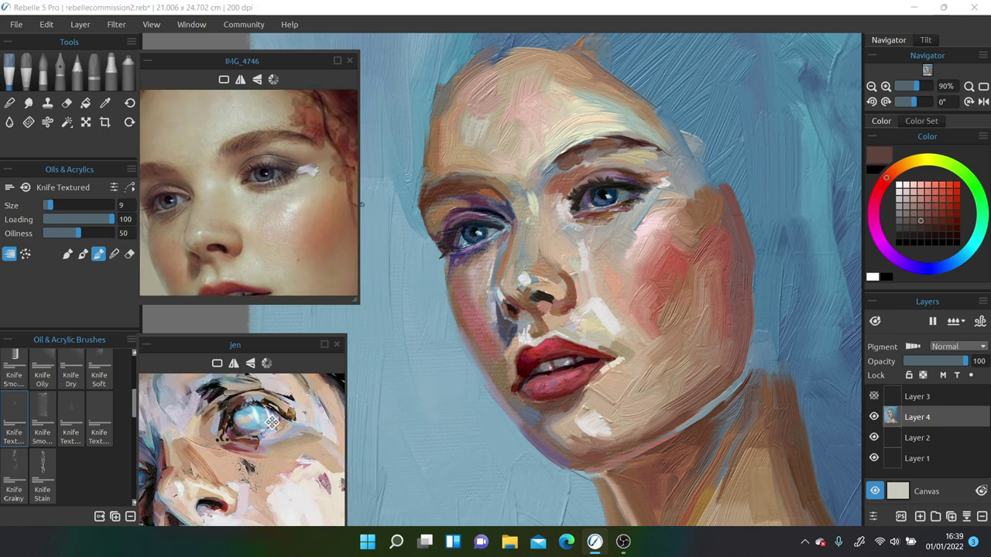
- Rework the nearer eyebrow in muted brown sampled from the reference, with the Knife Textured brush at size 22
{"action": "key", "text": "bracketright"}
{"action": "key", "text": "bracketright"}
{"action": "key", "text": "bracketright"}
{"action": "left_click", "coordinate": [237, 142], "text": "alt"}
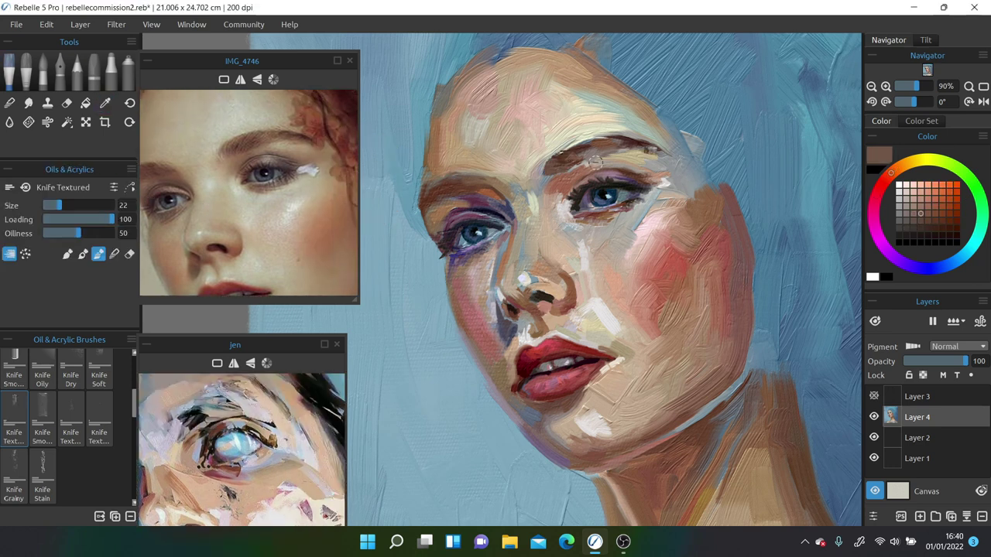
- Show the Layer 3 sketch and refine the nearer eyebrow and its upper lid with sampled skin browns
{"action": "left_click", "coordinate": [874, 396]}
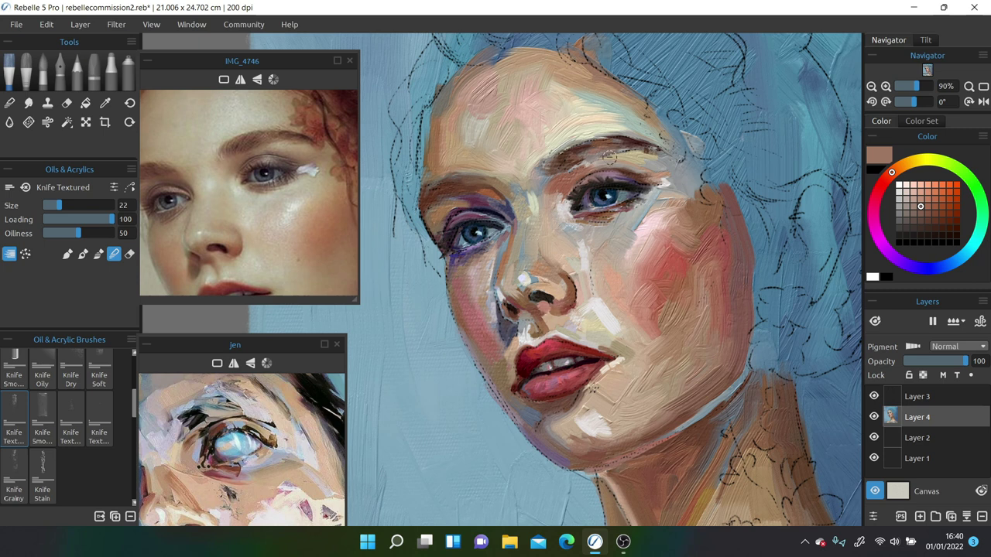
{"action": "left_click", "coordinate": [611, 157], "text": "alt"}
{"action": "left_click", "coordinate": [636, 186], "text": "alt"}
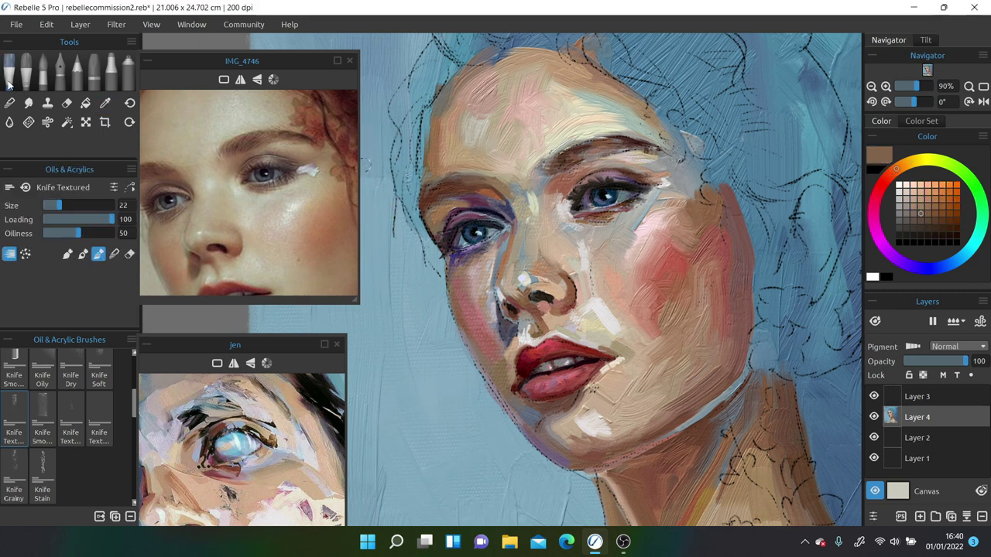
{"action": "left_click", "coordinate": [669, 145], "text": "alt"}
- Save the portrait file
{"action": "scroll", "coordinate": [669, 143], "scroll_direction": "down", "scroll_amount": 2}
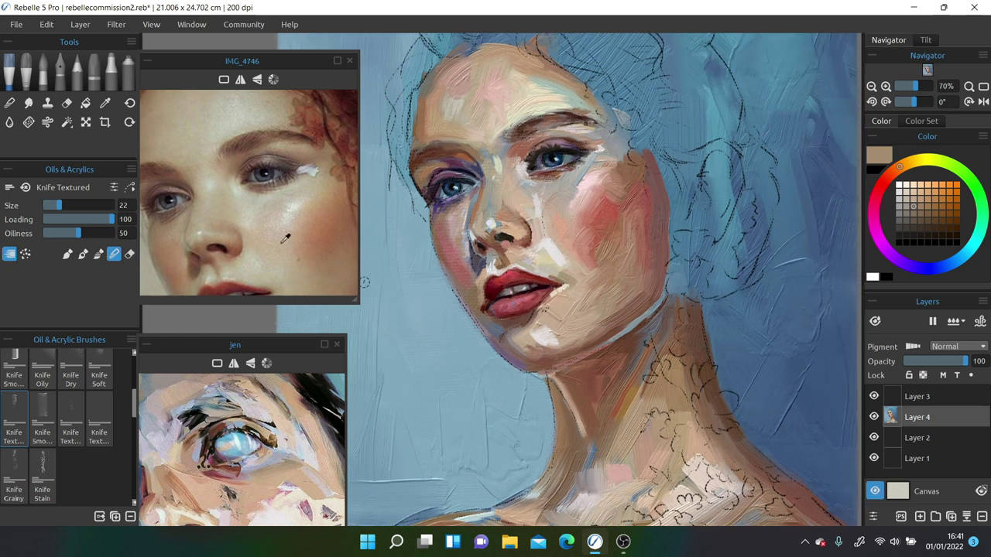
{"action": "left_click_drag", "start_coordinate": [286, 236], "coordinate": [303, 103]}
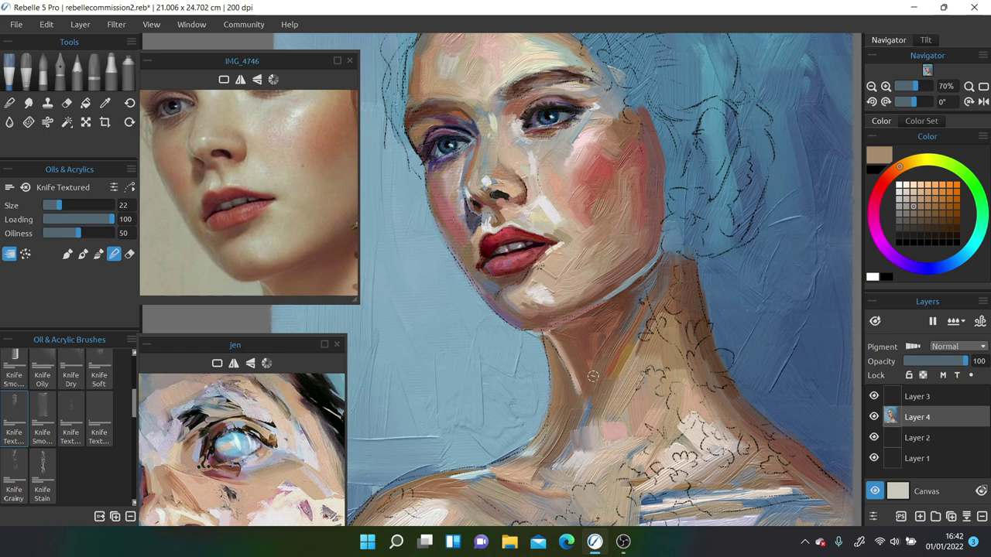
{"action": "key", "text": "ctrl+s"}
- Block in brown between the cheek and ear, and outline the ear in near-black with the Knife Oily brush at size 24
{"action": "left_click_drag", "start_coordinate": [263, 209], "coordinate": [144, 249]}
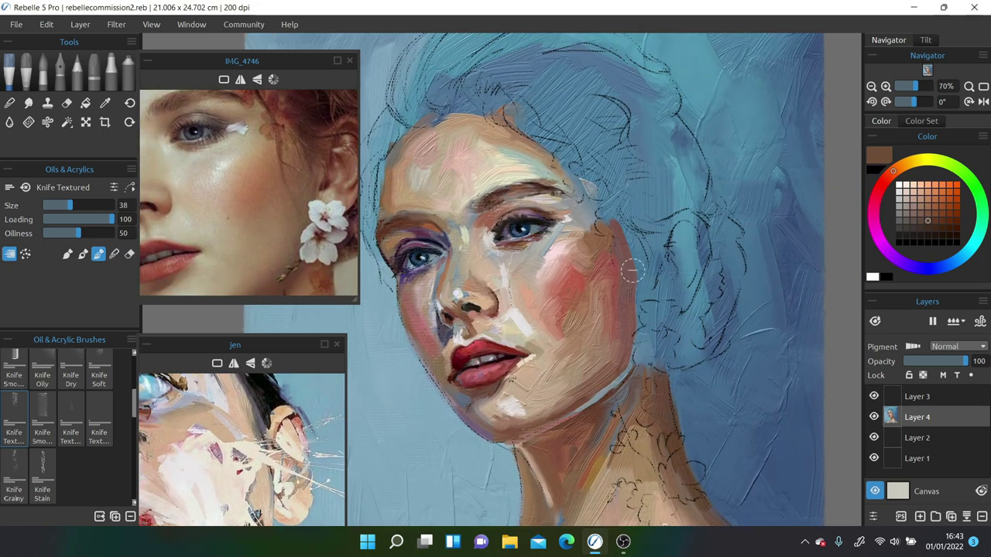
{"action": "left_click_drag", "start_coordinate": [631, 271], "coordinate": [640, 287]}
{"action": "left_click", "coordinate": [42, 478]}
{"action": "left_click", "coordinate": [41, 370]}
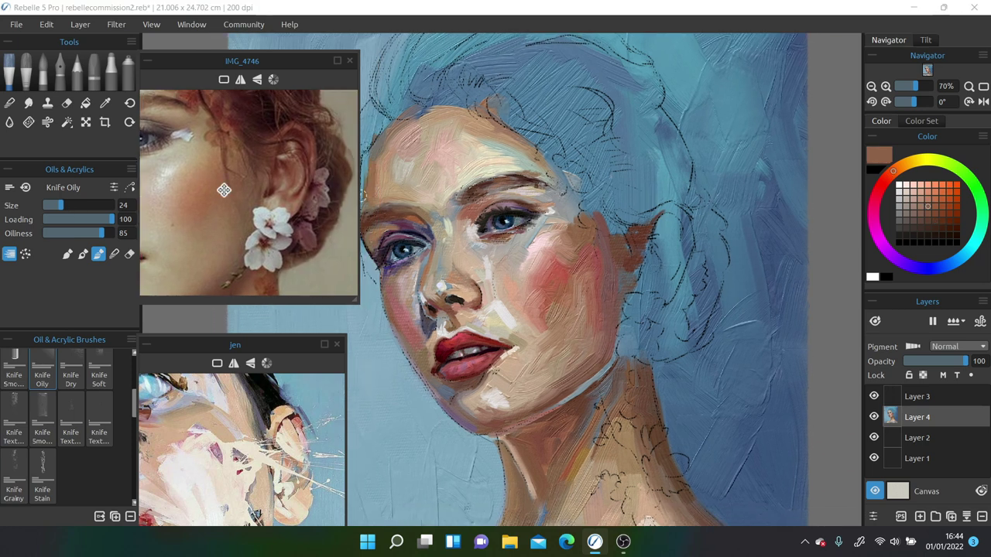
{"action": "left_click_drag", "start_coordinate": [224, 190], "coordinate": [218, 183]}
{"action": "mouse_move", "coordinate": [679, 218]}
{"action": "left_mouse_down"}
{"action": "mouse_move", "coordinate": [655, 242]}
{"action": "mouse_move", "coordinate": [649, 277]}
{"action": "mouse_move", "coordinate": [655, 189]}
{"action": "mouse_move", "coordinate": [633, 209]}
{"action": "left_mouse_up"}
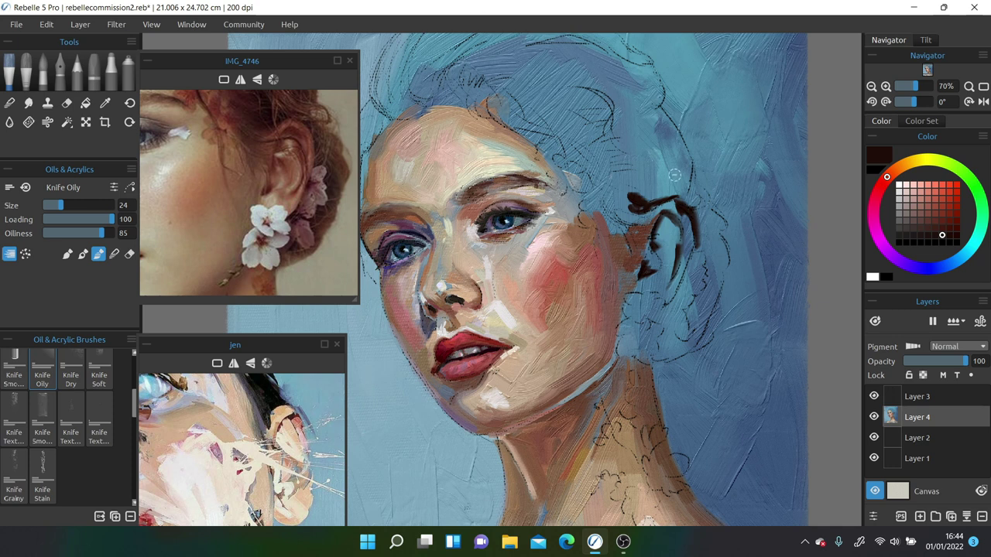
- Paint a dark brown hair stroke from above the ear towards the crown with the Knife Oily brush at size 32
{"action": "scroll", "coordinate": [321, 221], "scroll_direction": "up", "scroll_amount": 2}
{"action": "key", "text": "bracketright"}
{"action": "key", "text": "bracketright"}
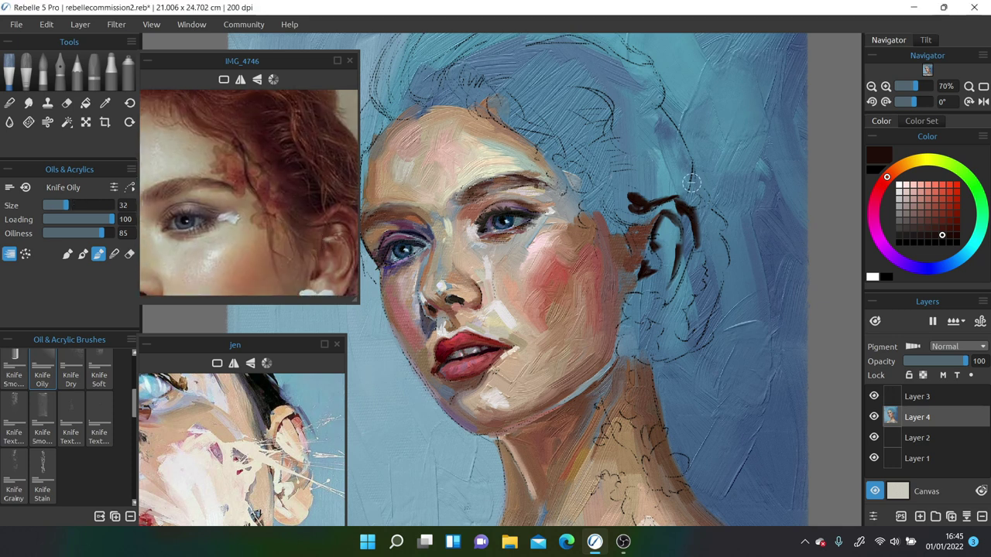
{"action": "mouse_move", "coordinate": [636, 161]}
{"action": "left_mouse_down"}
{"action": "mouse_move", "coordinate": [613, 190]}
{"action": "mouse_move", "coordinate": [586, 99]}
{"action": "mouse_move", "coordinate": [619, 184]}
{"action": "mouse_move", "coordinate": [655, 164]}
{"action": "mouse_move", "coordinate": [598, 147]}
{"action": "mouse_move", "coordinate": [577, 94]}
{"action": "left_mouse_up"}
- Add a second dark reddish-brown hair stroke behind the first, using a shade sampled from the reference hair
{"action": "left_click", "coordinate": [270, 184]}
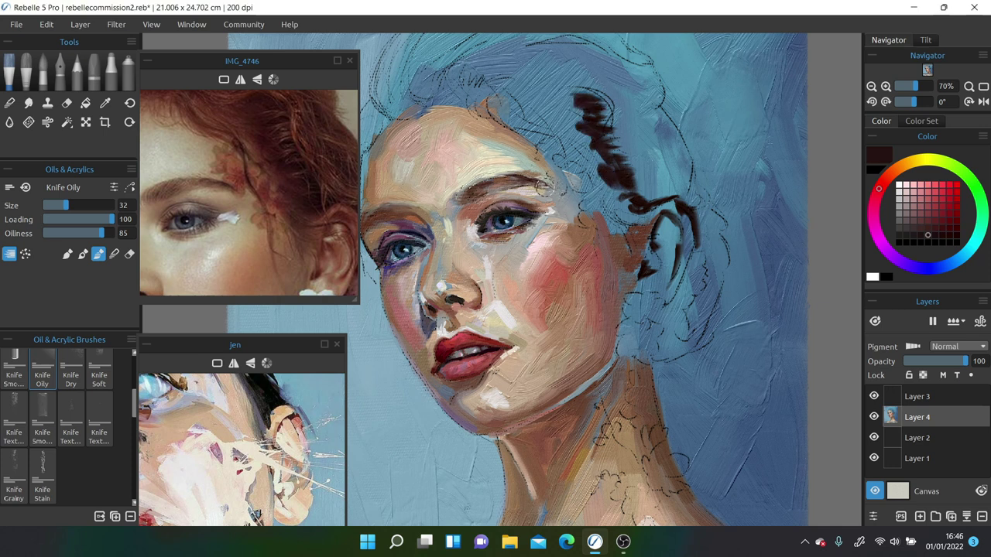
{"action": "left_click_drag", "start_coordinate": [349, 190], "coordinate": [293, 181]}
{"action": "left_click", "coordinate": [308, 180]}
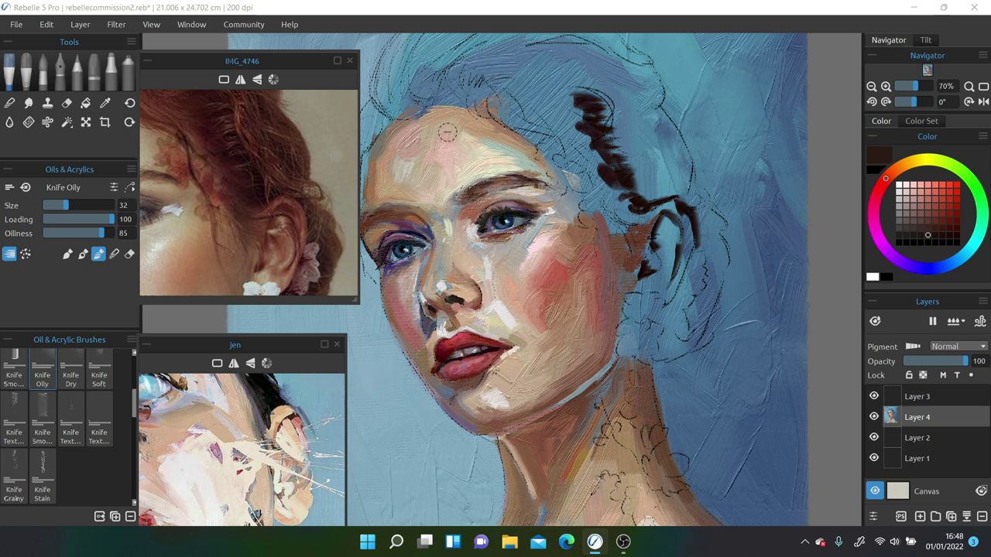
{"action": "mouse_move", "coordinate": [631, 118]}
{"action": "left_mouse_down"}
{"action": "mouse_move", "coordinate": [673, 193]}
{"action": "mouse_move", "coordinate": [654, 188]}
{"action": "left_mouse_up"}
{"action": "scroll", "coordinate": [666, 186], "scroll_direction": "right", "scroll_amount": 2}
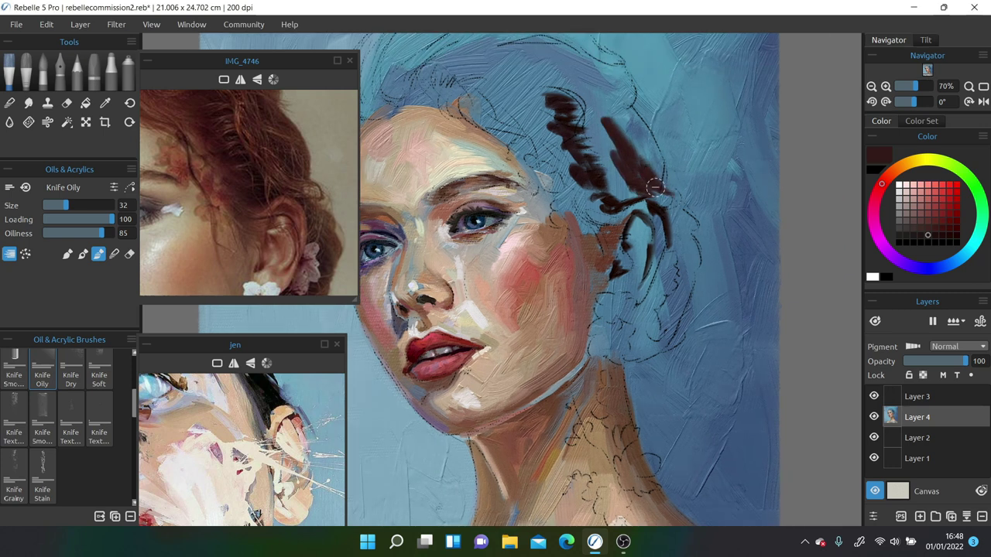
- Paint the ear's inner folds in sampled skin tones with the Knife Oily brush
{"action": "scroll", "coordinate": [654, 187], "scroll_direction": "left", "scroll_amount": 4}
{"action": "left_click", "coordinate": [495, 181], "text": "alt"}
{"action": "left_click_drag", "start_coordinate": [78, 204], "coordinate": [58, 205]}
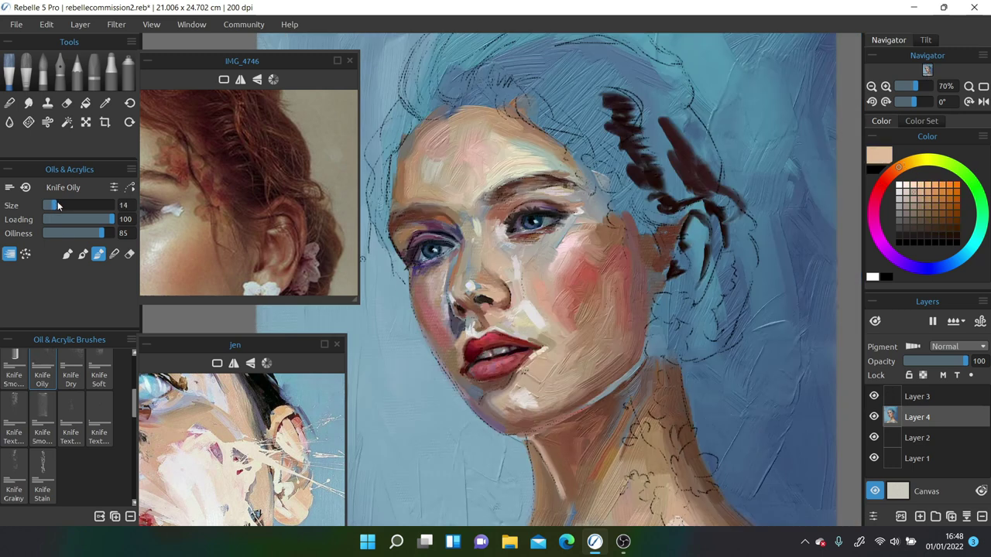
{"action": "left_click", "coordinate": [694, 232], "text": "alt"}
{"action": "key", "text": "bracketright"}
{"action": "key", "text": "bracketright"}
{"action": "key", "text": "bracketright"}
{"action": "mouse_move", "coordinate": [693, 233]}
{"action": "left_mouse_down"}
{"action": "mouse_move", "coordinate": [686, 272]}
{"action": "mouse_move", "coordinate": [677, 264]}
{"action": "mouse_move", "coordinate": [731, 265]}
{"action": "mouse_move", "coordinate": [709, 235]}
{"action": "mouse_move", "coordinate": [689, 282]}
{"action": "left_mouse_up"}
{"action": "left_click", "coordinate": [693, 255], "text": "alt"}
- Build up the outer ear rim and lobe in sampled skin tones and muted brown with the Knife Oily brush at size 22
{"action": "key", "text": "bracketright"}
{"action": "key", "text": "bracketright"}
{"action": "key", "text": "bracketright"}
{"action": "key", "text": "bracketright"}
{"action": "key", "text": "bracketright"}
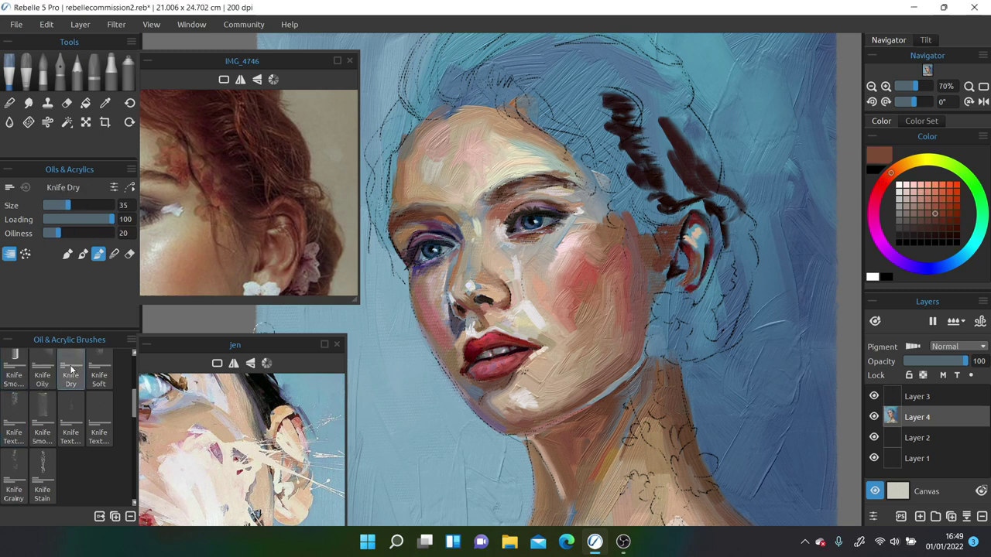
{"action": "left_click", "coordinate": [708, 248], "text": "alt"}
{"action": "mouse_move", "coordinate": [710, 249]}
{"action": "left_mouse_down"}
{"action": "mouse_move", "coordinate": [685, 291]}
{"action": "mouse_move", "coordinate": [686, 253]}
{"action": "mouse_move", "coordinate": [691, 286]}
{"action": "mouse_move", "coordinate": [661, 292]}
{"action": "left_mouse_up"}
{"action": "left_click", "coordinate": [687, 291], "text": "alt"}
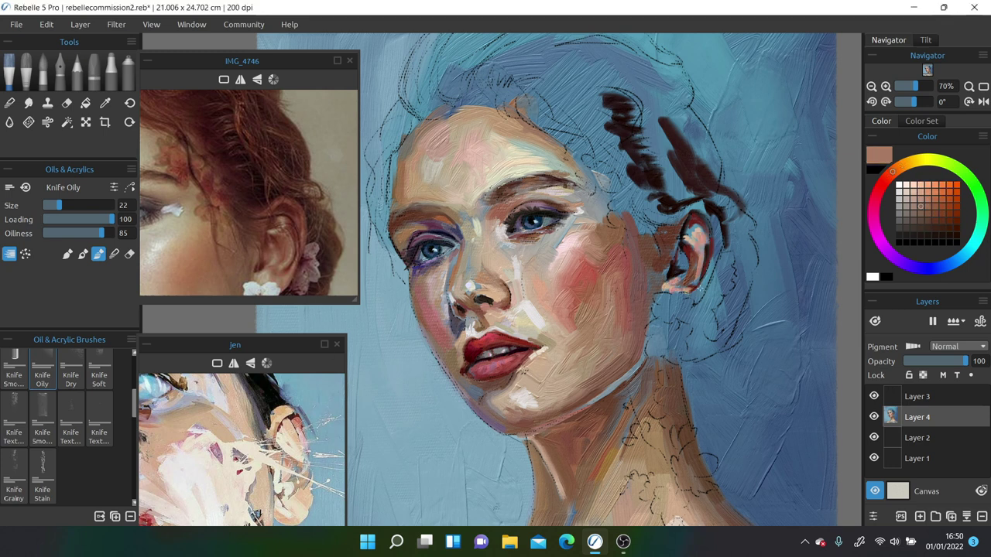
{"action": "left_click", "coordinate": [890, 174]}
{"action": "left_click", "coordinate": [927, 213]}
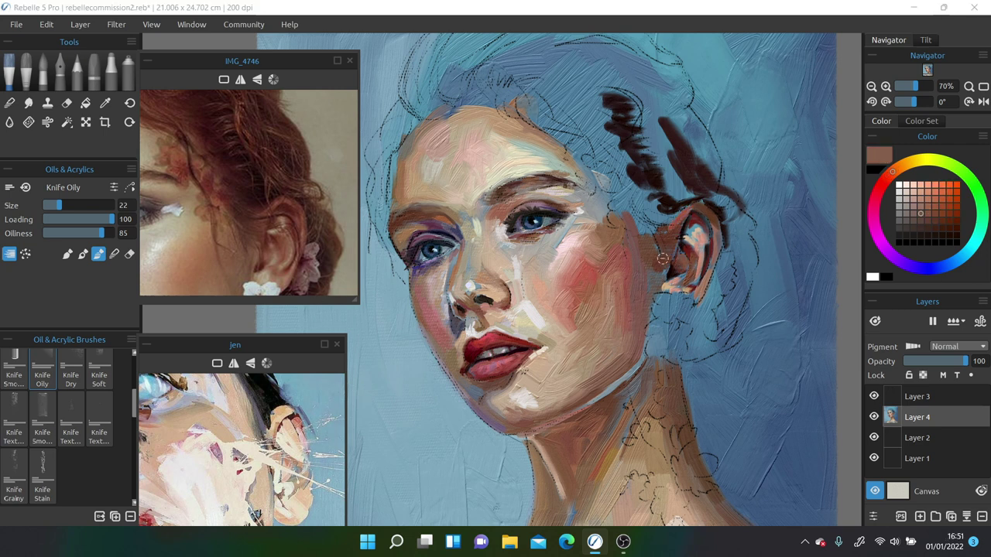
- Paint a white blossom earring below the earlobe with the Knife Oily brush at size 21
{"action": "scroll", "coordinate": [650, 240], "scroll_direction": "down", "scroll_amount": 2}
{"action": "scroll", "coordinate": [797, 356], "scroll_direction": "up", "scroll_amount": 2}
{"action": "scroll", "coordinate": [248, 194], "scroll_direction": "down", "scroll_amount": 2}
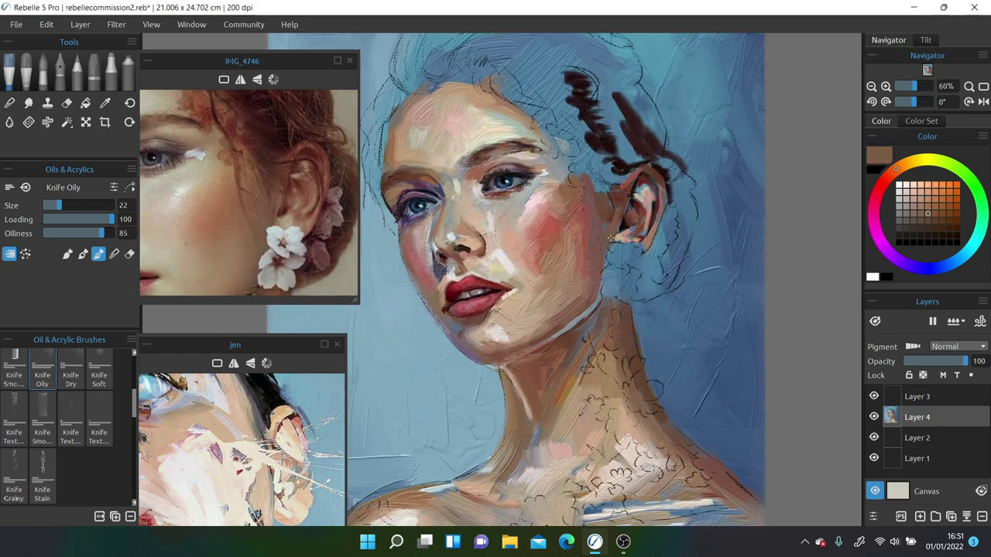
{"action": "left_click", "coordinate": [611, 256], "text": "alt"}
{"action": "key", "text": "]"}
{"action": "left_click_drag", "start_coordinate": [612, 246], "coordinate": [646, 266]}
{"action": "key", "text": "bracketleft"}
{"action": "left_click", "coordinate": [631, 255], "text": "alt"}
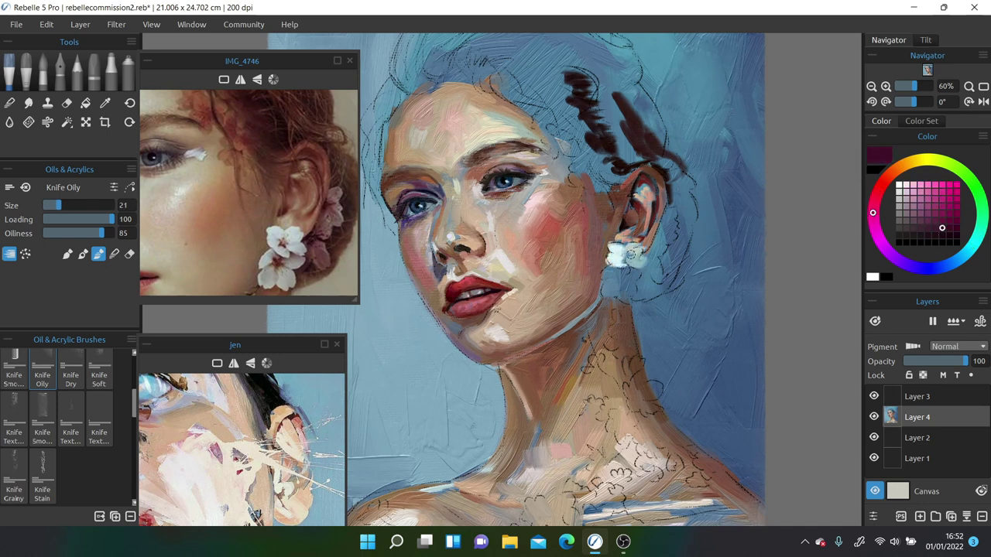
- Paint a second, pale blue-green blossom below the first earring flower, using sampled colours
{"action": "scroll", "coordinate": [635, 286], "scroll_direction": "up", "scroll_amount": 1}
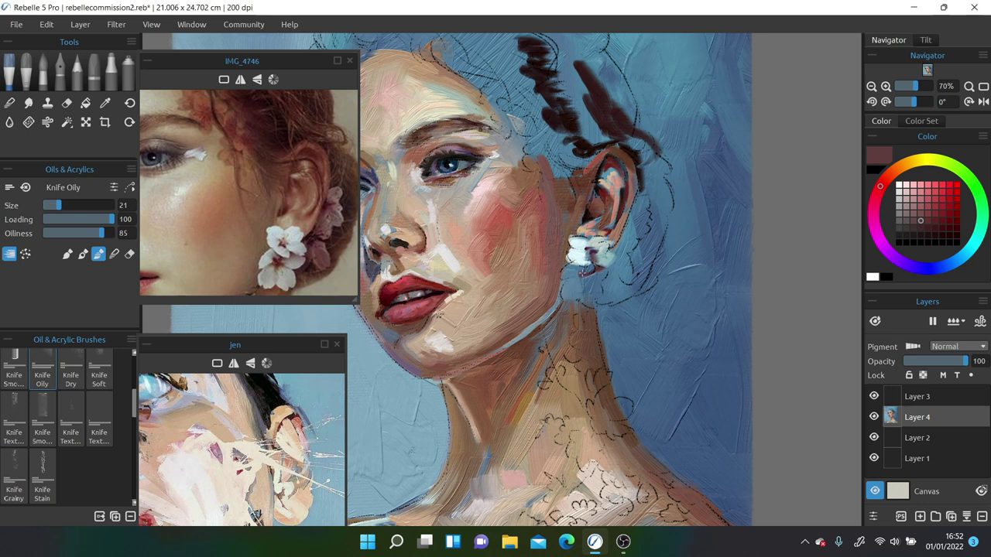
{"action": "left_click", "coordinate": [582, 279], "text": "alt"}
{"action": "mouse_move", "coordinate": [565, 287]}
{"action": "left_mouse_down"}
{"action": "mouse_move", "coordinate": [580, 279]}
{"action": "mouse_move", "coordinate": [596, 297]}
{"action": "left_mouse_up"}
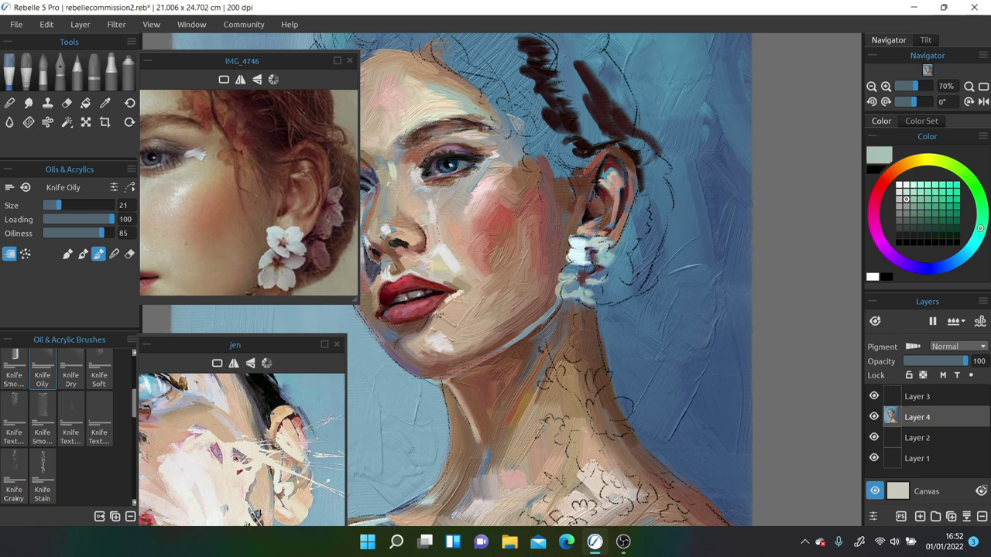
{"action": "left_click", "coordinate": [589, 292], "text": "alt"}
{"action": "left_click", "coordinate": [592, 260], "text": "alt"}
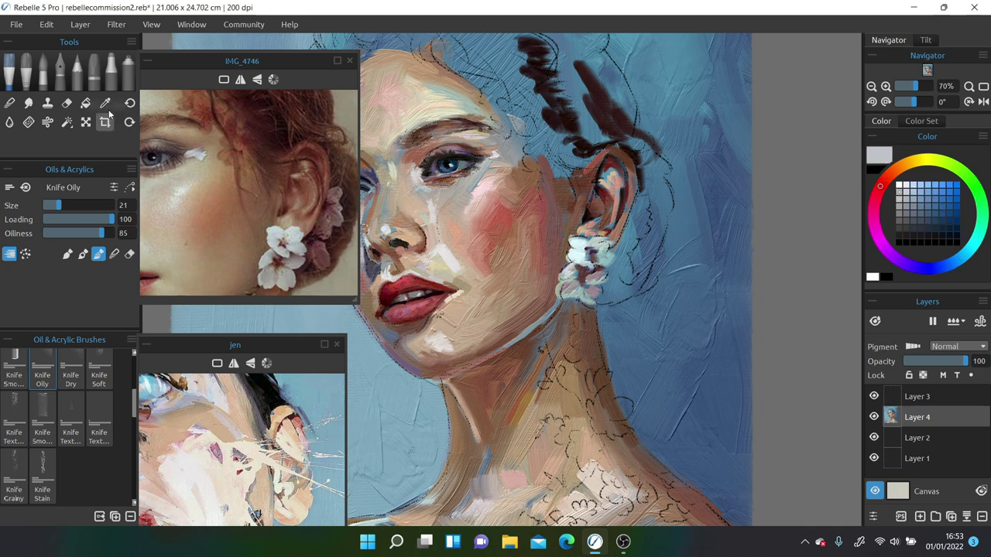
- Set the Knife Oily brush to size 12, hide the Layer 3 sketch and choose a dark red
{"action": "left_click", "coordinate": [49, 205]}
{"action": "mouse_move", "coordinate": [915, 86]}
{"action": "left_mouse_down"}
{"action": "mouse_move", "coordinate": [890, 86]}
{"action": "mouse_move", "coordinate": [914, 85]}
{"action": "left_mouse_up"}
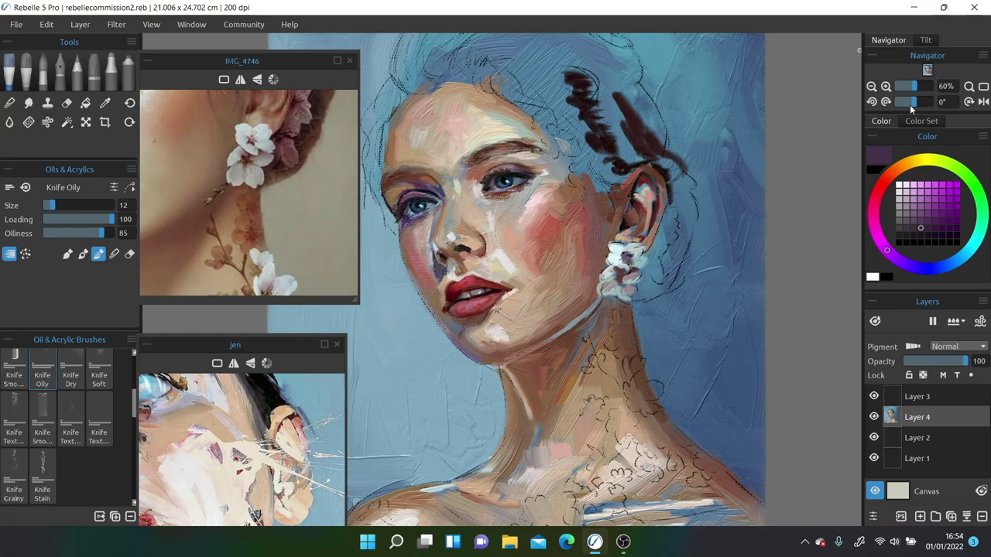
{"action": "left_click", "coordinate": [873, 395]}
{"action": "left_click", "coordinate": [874, 226]}
{"action": "left_click", "coordinate": [949, 228]}
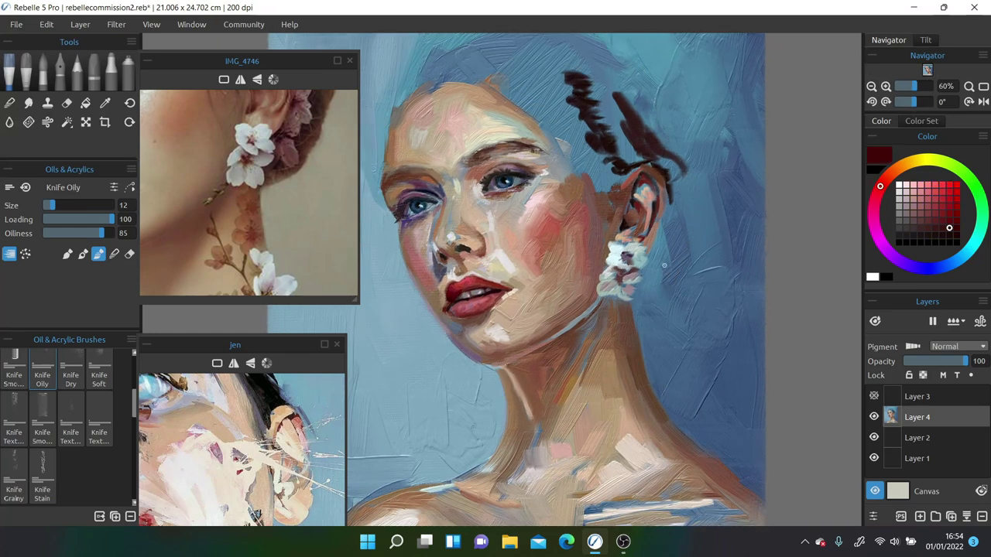
- Refine the petals and centres of both earring blossoms with sampled whites, pinks and purples
{"action": "left_click", "coordinate": [619, 276], "text": "alt"}
{"action": "left_click", "coordinate": [623, 249], "text": "alt"}
{"action": "left_click", "coordinate": [624, 248], "text": "alt"}
{"action": "left_click", "coordinate": [619, 246], "text": "alt"}
{"action": "left_click", "coordinate": [614, 245], "text": "alt"}
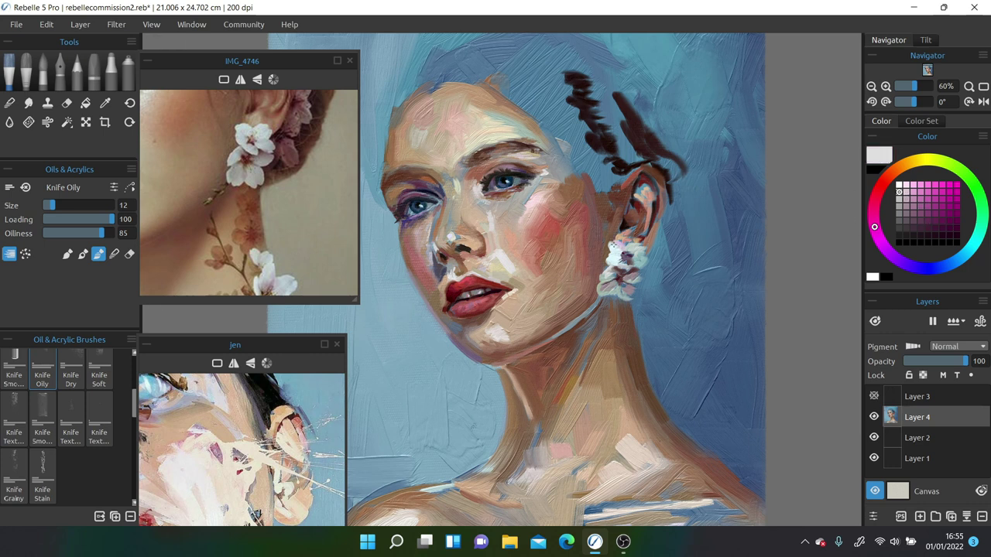
{"action": "left_click", "coordinate": [907, 230]}
{"action": "left_click", "coordinate": [637, 283], "text": "alt"}
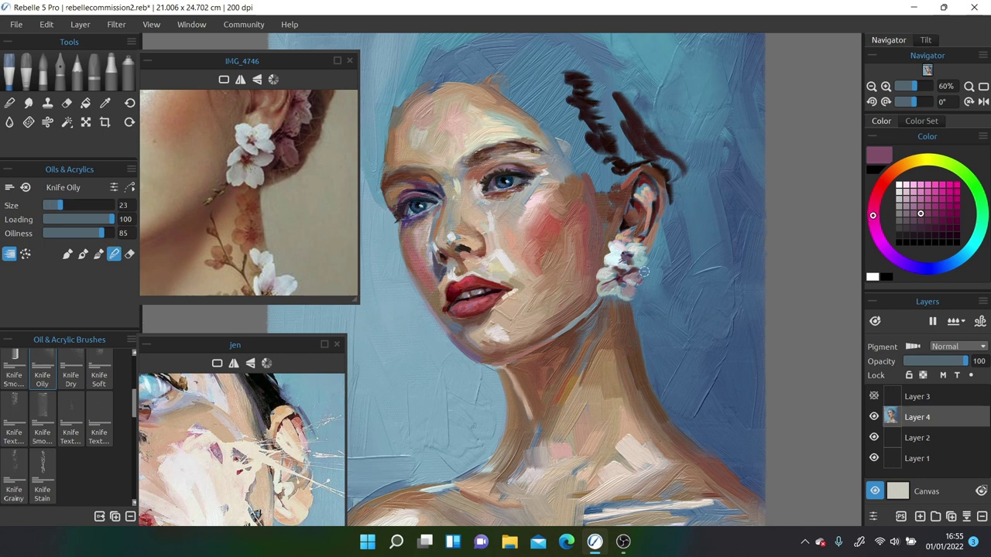
- Save the portrait file
{"action": "left_click", "coordinate": [16, 24]}
{"action": "left_click", "coordinate": [31, 84]}
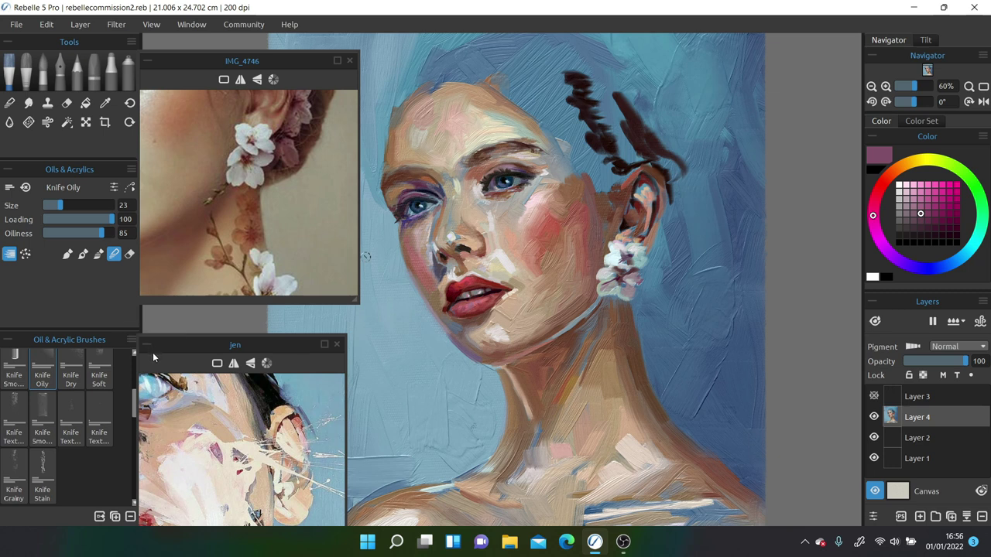
- Paint small red blossoms on the neck below the earring with the Knife Oily brush at size 17
{"action": "left_click", "coordinate": [52, 205]}
{"action": "scroll", "coordinate": [542, 278], "scroll_direction": "down", "scroll_amount": 3}
{"action": "left_click", "coordinate": [98, 254]}
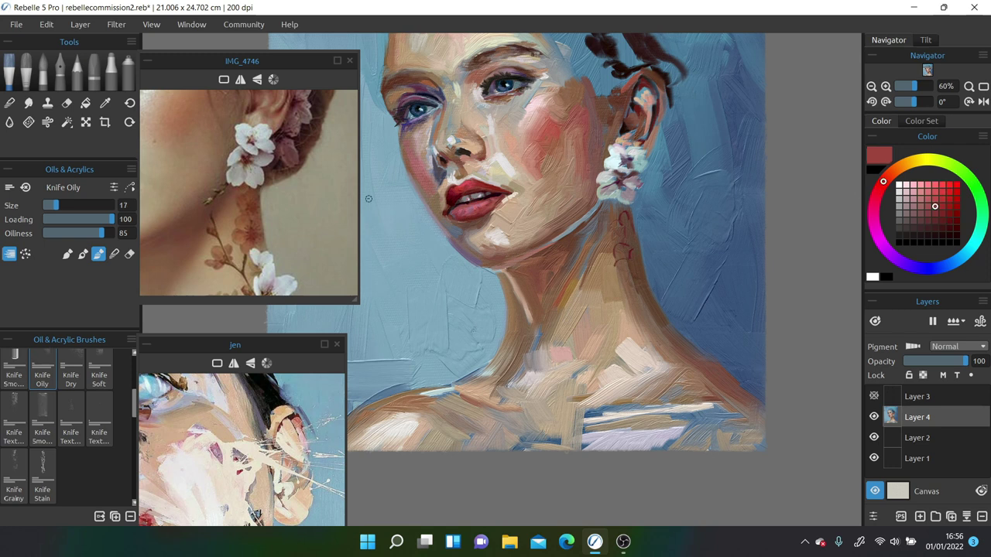
{"action": "left_click", "coordinate": [628, 220], "text": "alt"}
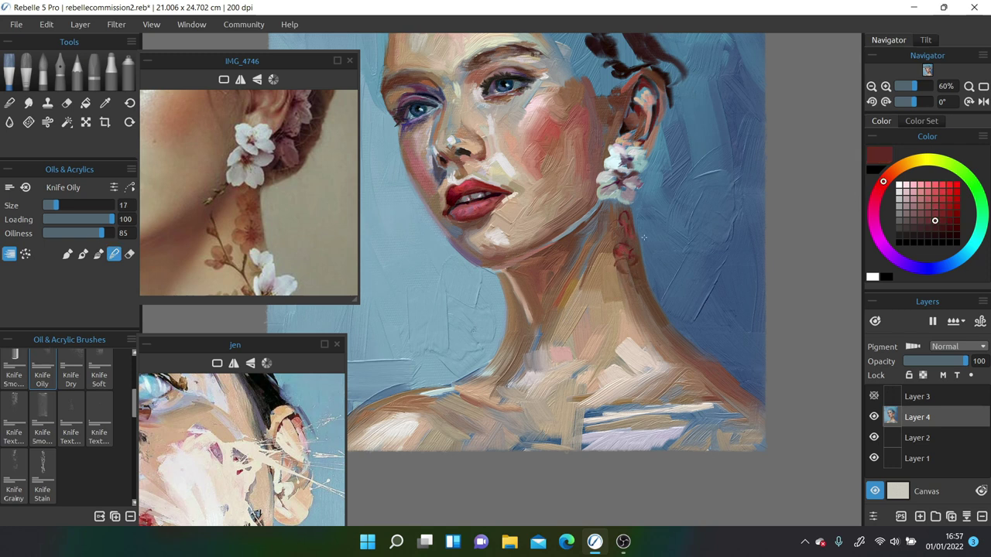
{"action": "left_click", "coordinate": [639, 253], "text": "alt"}
- Compare the portrait's neck and shoulders with the flower pattern in the IMG_4746 reference
{"action": "key", "text": "ctrl+minus"}
{"action": "scroll", "coordinate": [238, 221], "scroll_direction": "down", "scroll_amount": 3}
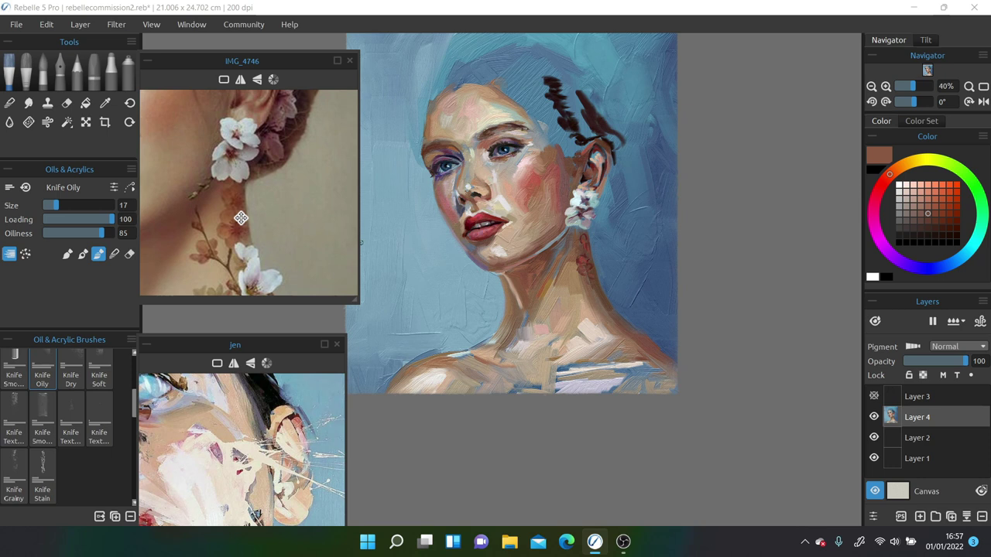
{"action": "key", "text": "ctrl+plus"}
{"action": "left_click", "coordinate": [350, 290]}
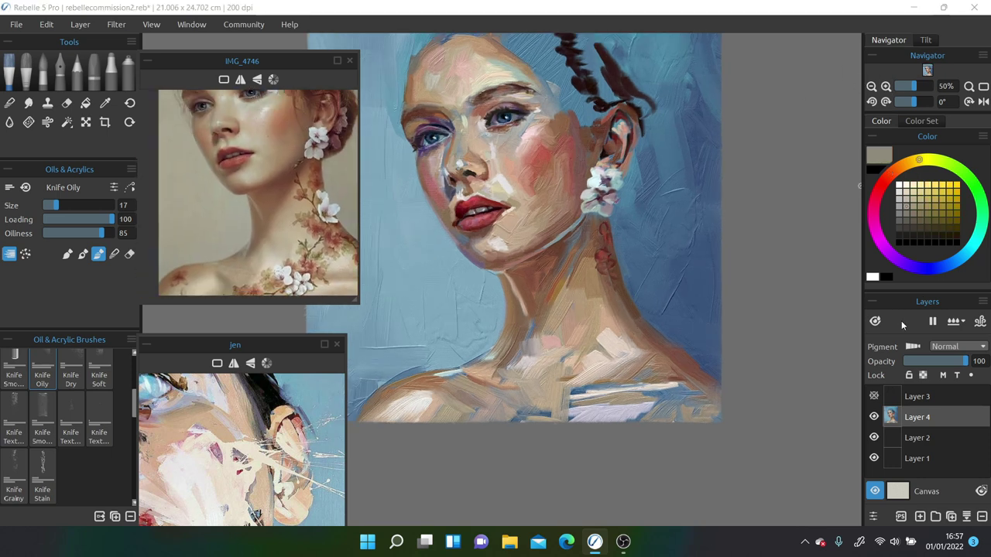
{"action": "key", "text": "ctrl+plus"}
{"action": "key", "text": "ctrl+plus"}
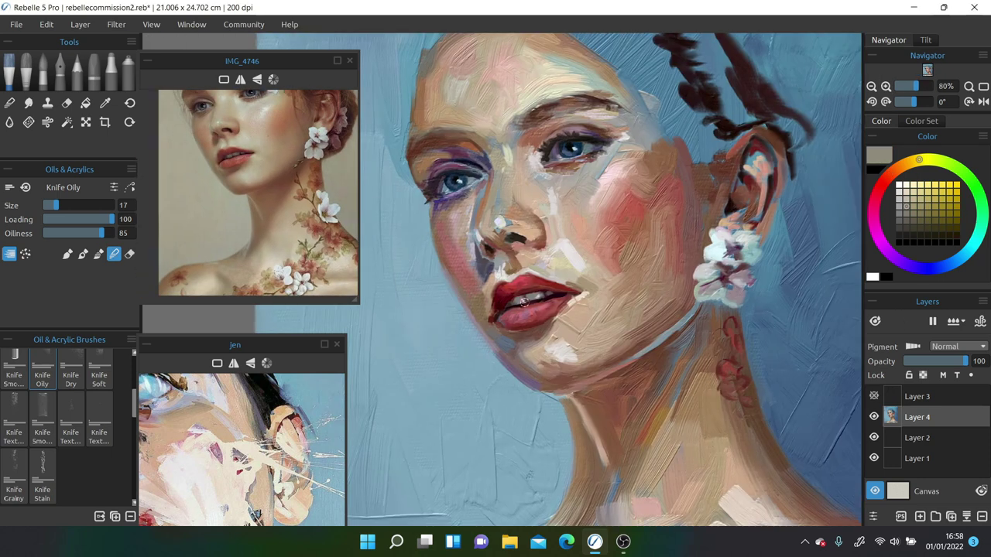
{"action": "key", "text": "ctrl+minus"}
{"action": "left_click_drag", "start_coordinate": [907, 133], "coordinate": [915, 75]}
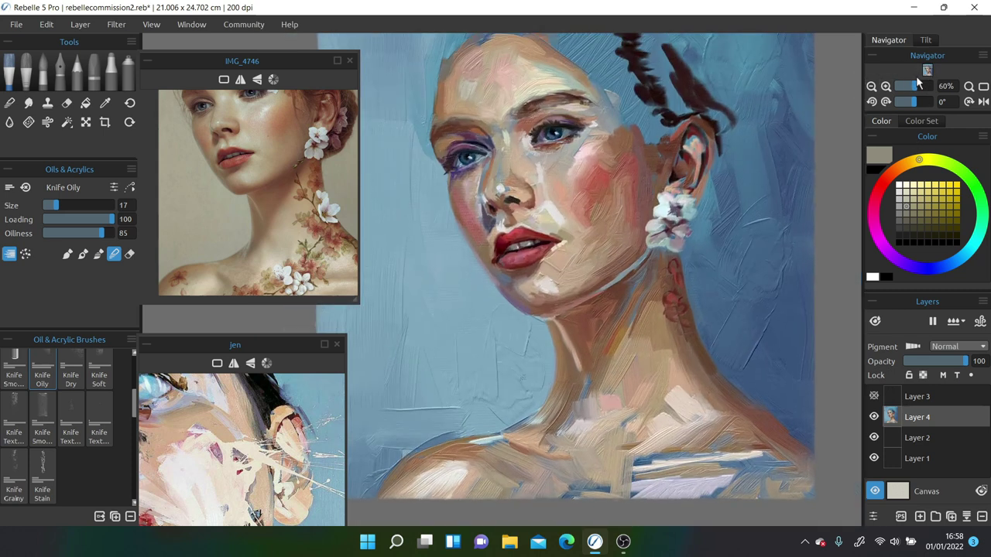
{"action": "scroll", "coordinate": [293, 294], "scroll_direction": "up", "scroll_amount": 2}
- Paint a dark purple branch from below the earring down the neck to the shoulder with the Thick Dry brush at size 9
{"action": "key", "text": "b"}
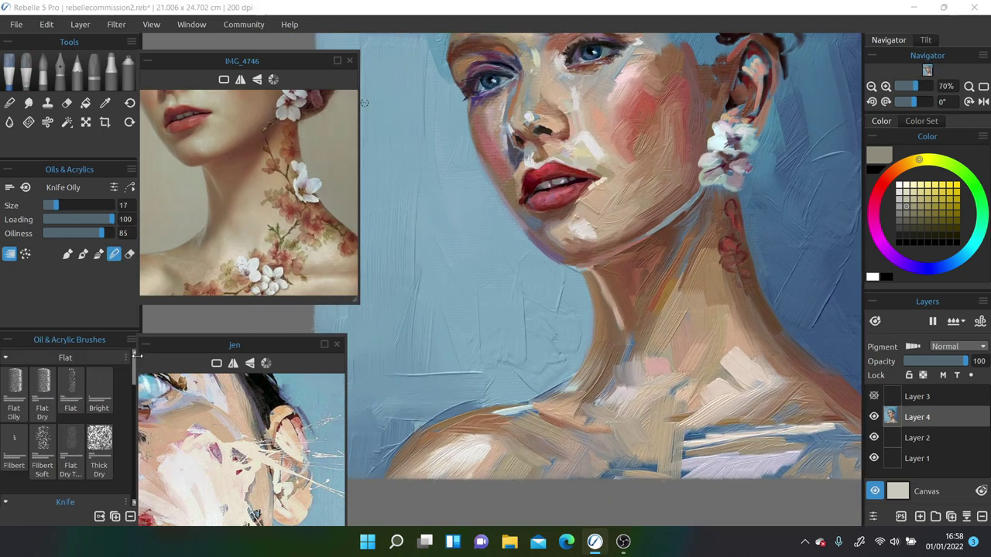
{"action": "key", "text": "i"}
{"action": "left_click", "coordinate": [366, 101]}
{"action": "key", "text": "b"}
{"action": "left_click", "coordinate": [875, 238]}
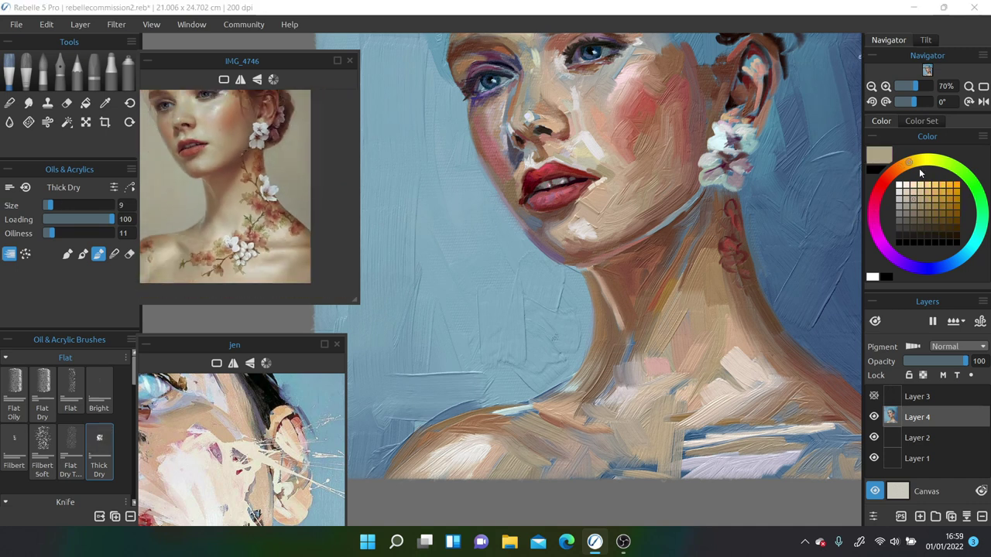
{"action": "scroll", "coordinate": [177, 188], "scroll_direction": "up", "scroll_amount": 3}
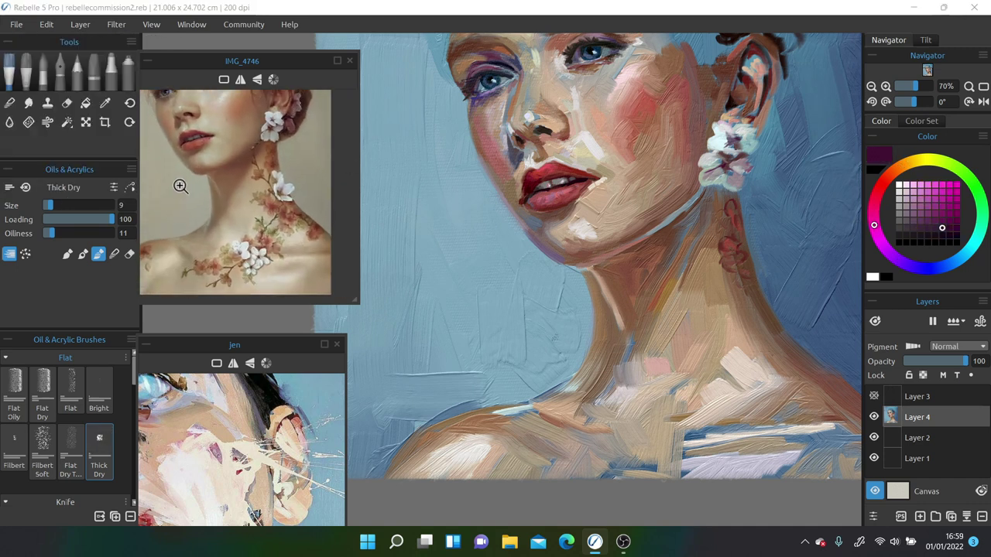
{"action": "mouse_move", "coordinate": [694, 210]}
{"action": "left_mouse_down"}
{"action": "mouse_move", "coordinate": [717, 259]}
{"action": "mouse_move", "coordinate": [724, 299]}
{"action": "mouse_move", "coordinate": [780, 362]}
{"action": "mouse_move", "coordinate": [815, 362]}
{"action": "left_mouse_up"}
- Paint dark olive and brown branches from the neck across the collarbone with the Thick Dry brush at size 9
{"action": "left_click", "coordinate": [915, 162]}
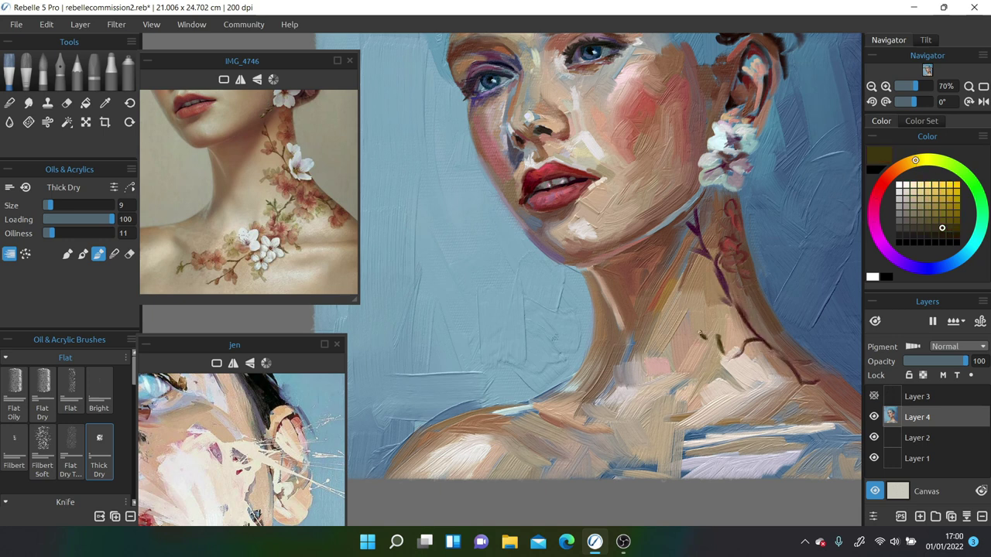
{"action": "left_click_drag", "start_coordinate": [725, 357], "coordinate": [612, 458]}
{"action": "left_click_drag", "start_coordinate": [640, 420], "coordinate": [554, 448]}
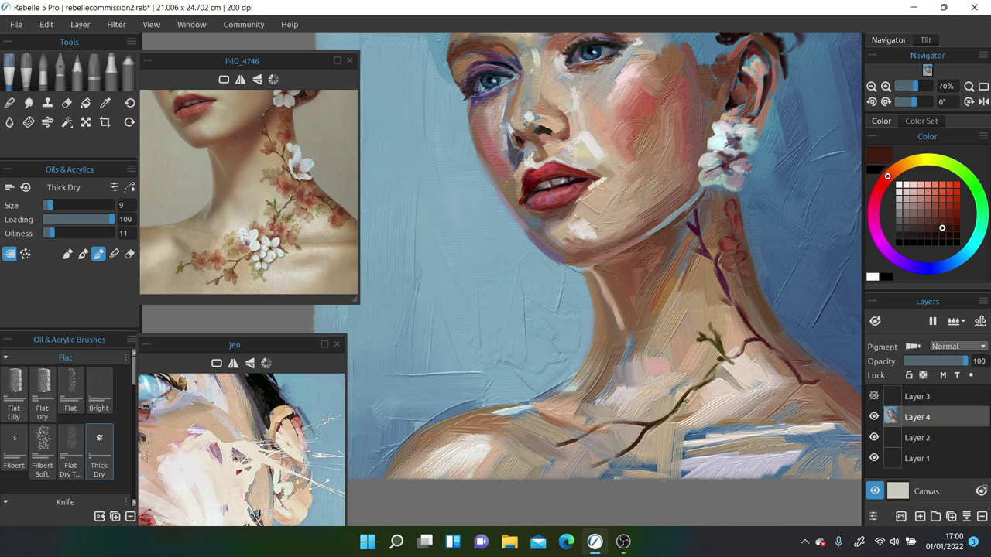
- Paint a pale white blossom on the collarbone branch with the Thick Dry brush at size 19
{"action": "left_click", "coordinate": [284, 240]}
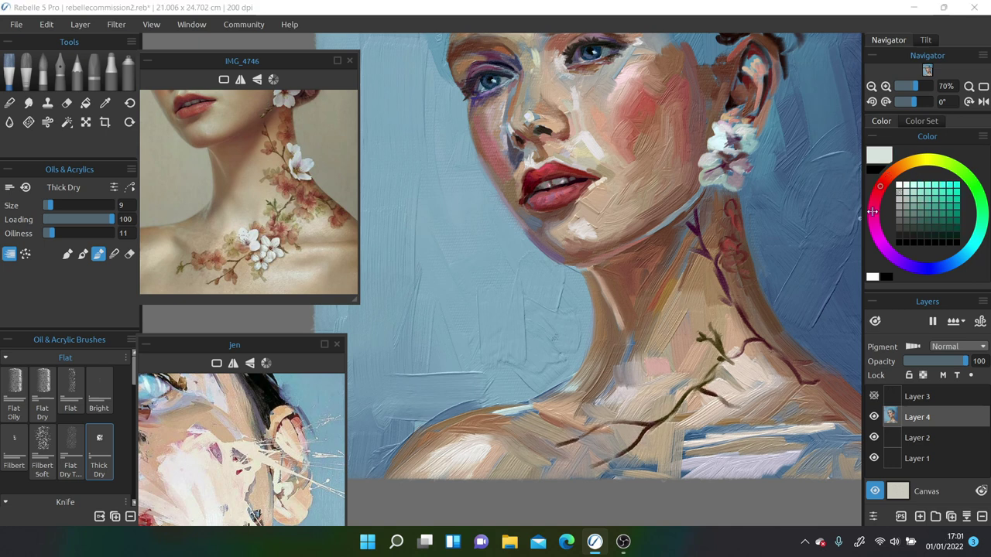
{"action": "key", "text": "bracketright"}
{"action": "mouse_move", "coordinate": [659, 386]}
{"action": "left_mouse_down"}
{"action": "mouse_move", "coordinate": [654, 403]}
{"action": "mouse_move", "coordinate": [677, 409]}
{"action": "mouse_move", "coordinate": [682, 422]}
{"action": "mouse_move", "coordinate": [652, 405]}
{"action": "left_mouse_up"}
{"action": "left_click", "coordinate": [884, 84]}
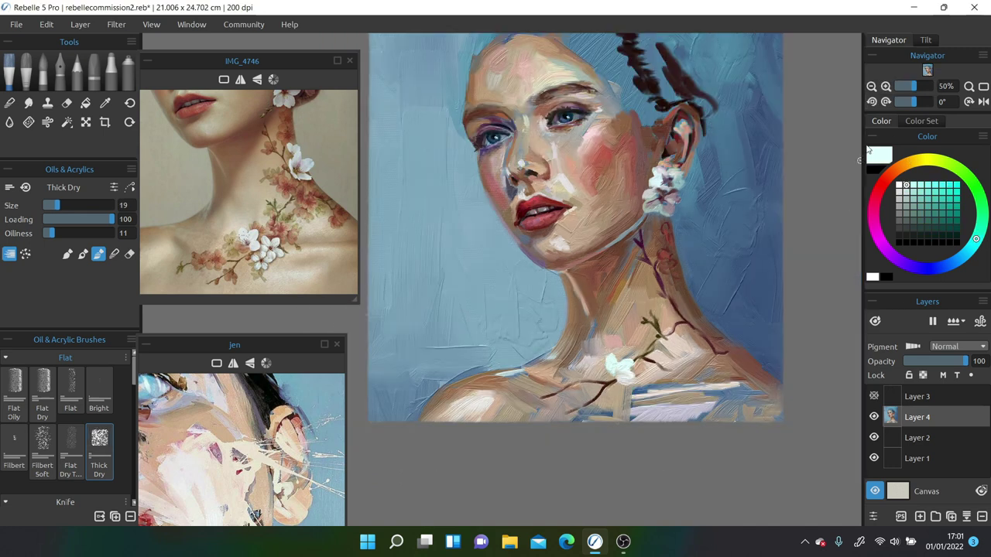
- Paint reddish-brown strokes in the hair above the ear using a colour sampled from the IMG_4746 reference
{"action": "scroll", "coordinate": [612, 232], "scroll_direction": "up", "scroll_amount": 2}
{"action": "scroll", "coordinate": [248, 193], "scroll_direction": "down", "scroll_amount": 1}
{"action": "left_click", "coordinate": [232, 233], "text": "alt"}
{"action": "left_click_drag", "start_coordinate": [568, 175], "coordinate": [570, 192]}
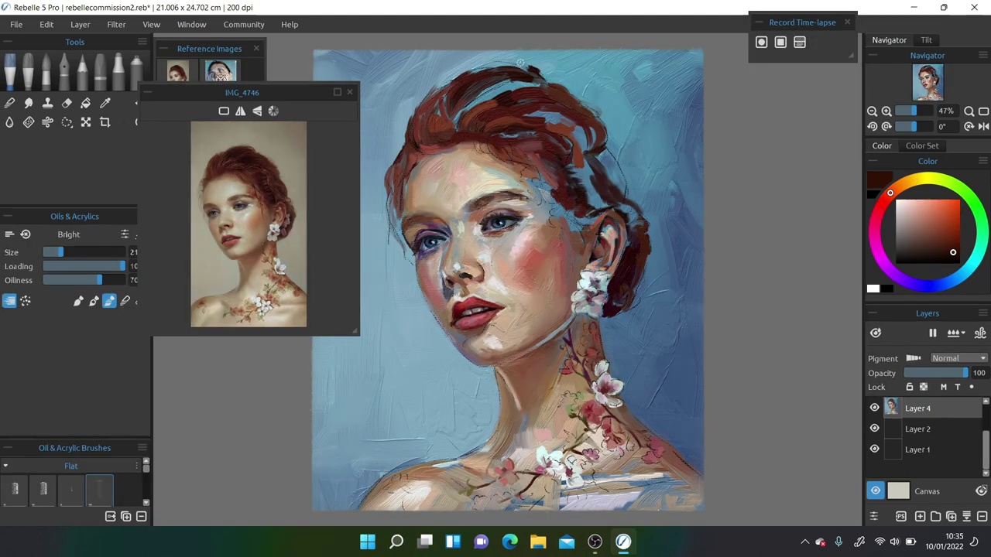
- Paint sampled reddish-brown strokes over the front and crown of the hair with the Bright brush at size 21
{"action": "left_click_drag", "start_coordinate": [485, 91], "coordinate": [450, 130]}
{"action": "left_click", "coordinate": [452, 116], "text": "alt"}
{"action": "mouse_move", "coordinate": [445, 89]}
{"action": "left_mouse_down"}
{"action": "mouse_move", "coordinate": [454, 118]}
{"action": "mouse_move", "coordinate": [438, 104]}
{"action": "left_mouse_up"}
{"action": "left_click", "coordinate": [481, 128], "text": "alt"}
{"action": "left_click_drag", "start_coordinate": [503, 112], "coordinate": [487, 85]}
{"action": "left_click", "coordinate": [492, 82], "text": "alt"}
- Fill the blue gaps at the back of the head with reddish brown sampled from the hair and the IMG_4746 reference
{"action": "mouse_move", "coordinate": [596, 145]}
{"action": "left_mouse_down"}
{"action": "mouse_move", "coordinate": [524, 113]}
{"action": "mouse_move", "coordinate": [514, 135]}
{"action": "mouse_move", "coordinate": [546, 130]}
{"action": "mouse_move", "coordinate": [546, 158]}
{"action": "mouse_move", "coordinate": [580, 159]}
{"action": "left_mouse_up"}
{"action": "left_click", "coordinate": [526, 120], "text": "alt"}
{"action": "mouse_move", "coordinate": [596, 209]}
{"action": "left_mouse_down"}
{"action": "mouse_move", "coordinate": [571, 176]}
{"action": "mouse_move", "coordinate": [597, 186]}
{"action": "mouse_move", "coordinate": [560, 140]}
{"action": "mouse_move", "coordinate": [608, 199]}
{"action": "mouse_move", "coordinate": [563, 229]}
{"action": "left_mouse_up"}
{"action": "left_click", "coordinate": [559, 140], "text": "alt"}
{"action": "left_click", "coordinate": [286, 180], "text": "alt"}
{"action": "mouse_move", "coordinate": [600, 151]}
{"action": "left_mouse_down"}
{"action": "mouse_move", "coordinate": [623, 186]}
{"action": "mouse_move", "coordinate": [615, 192]}
{"action": "left_mouse_up"}
{"action": "left_click", "coordinate": [287, 185], "text": "alt"}
{"action": "left_click", "coordinate": [271, 164], "text": "alt"}
- Add textured reddish-brown strokes to the hair beside the forehead with the Knife Grainy brush at size 20
{"action": "scroll", "coordinate": [70, 480], "scroll_direction": "down", "scroll_amount": 2}
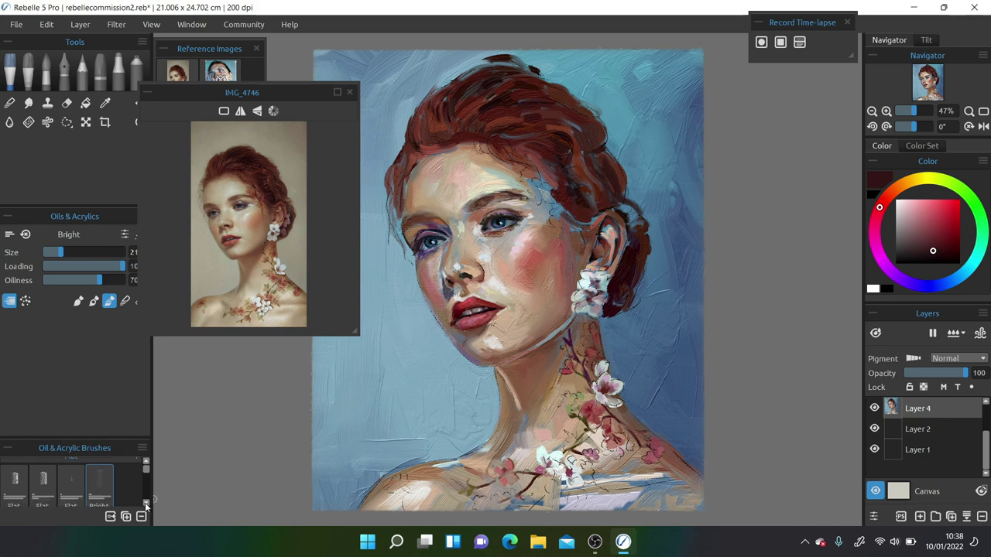
{"action": "left_click", "coordinate": [70, 474]}
{"action": "left_click", "coordinate": [413, 121], "text": "alt"}
{"action": "scroll", "coordinate": [42, 475], "scroll_direction": "down", "scroll_amount": 1}
{"action": "left_click", "coordinate": [42, 476]}
{"action": "left_click", "coordinate": [14, 476]}
{"action": "left_click", "coordinate": [395, 182], "text": "alt"}
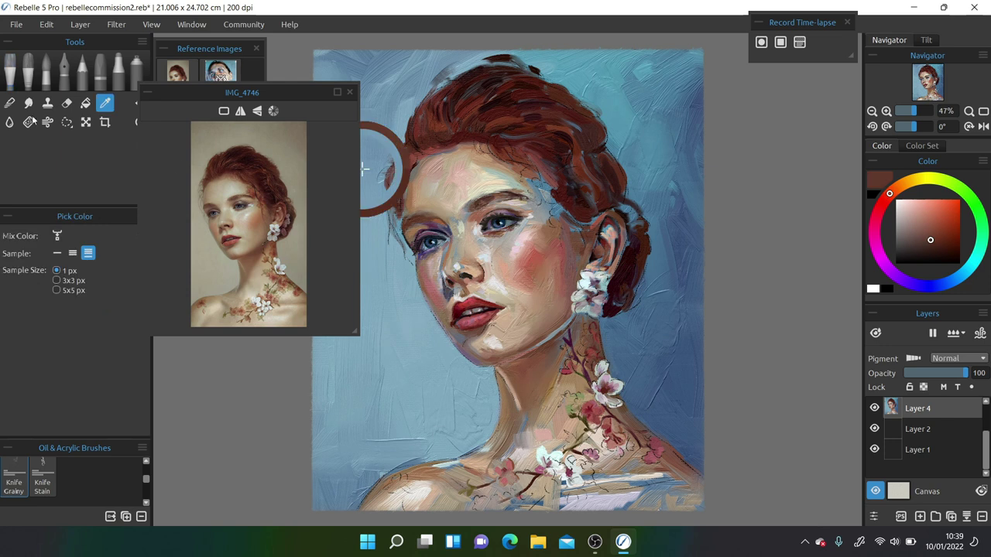
{"action": "left_click", "coordinate": [443, 133], "text": "alt"}
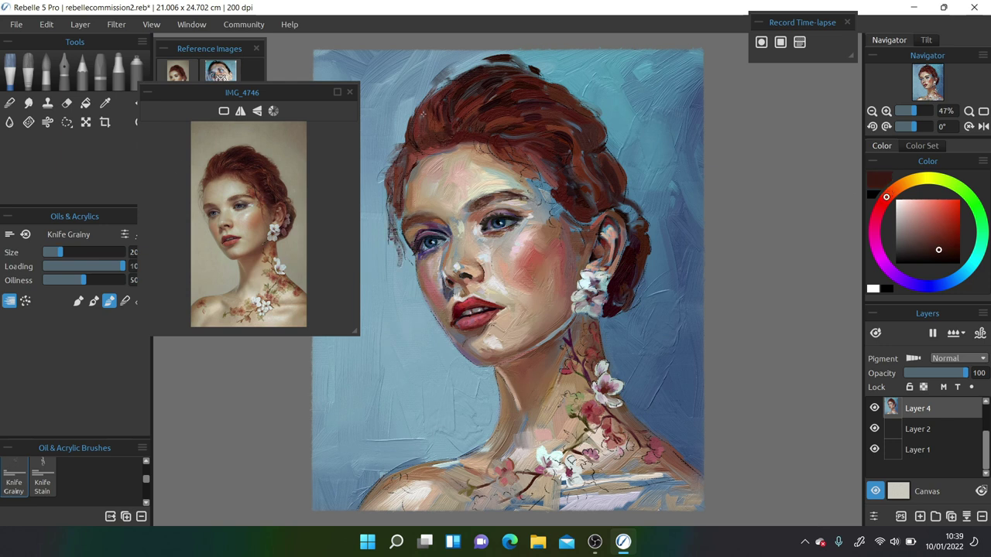
{"action": "left_click", "coordinate": [565, 116], "text": "alt"}
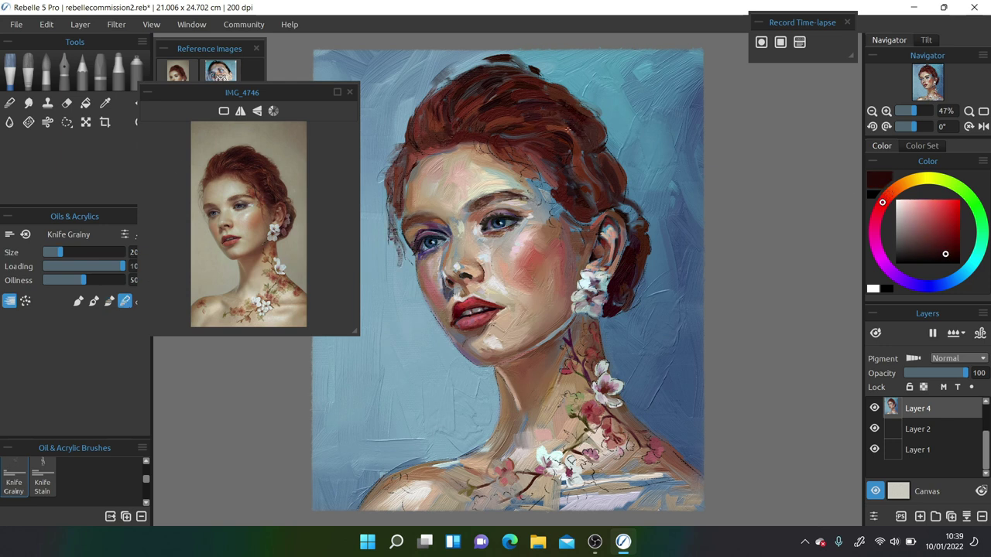
- Pull wispy strands out of the back of the hair with the Rake Sharp brush at size 40 and Rake Oily at size 33
{"action": "scroll", "coordinate": [77, 480], "scroll_direction": "down", "scroll_amount": 2}
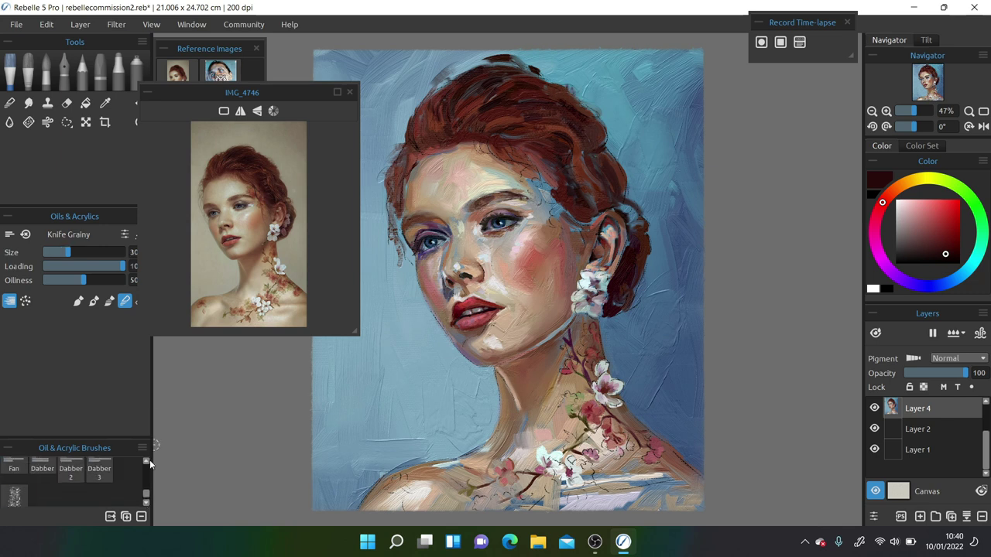
{"action": "left_click", "coordinate": [42, 483]}
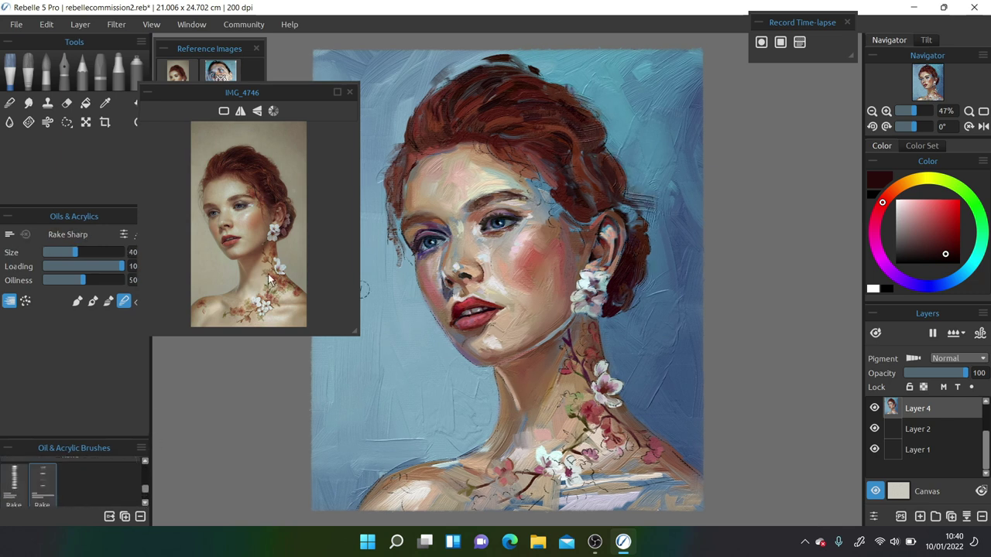
{"action": "left_click", "coordinate": [13, 478]}
{"action": "mouse_move", "coordinate": [568, 82]}
{"action": "left_mouse_down"}
{"action": "mouse_move", "coordinate": [607, 132]}
{"action": "mouse_move", "coordinate": [619, 171]}
{"action": "left_mouse_up"}
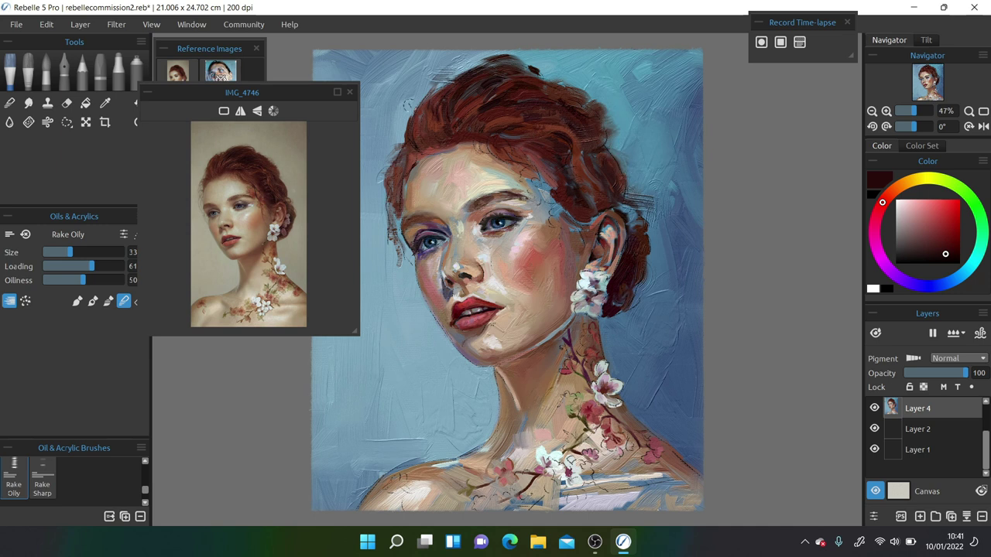
- Blend the hair's outer edge beside the forehead and temple with the Rake Oily brush, reducing it to size 21
{"action": "mouse_move", "coordinate": [401, 168]}
{"action": "left_mouse_down"}
{"action": "mouse_move", "coordinate": [380, 194]}
{"action": "mouse_move", "coordinate": [396, 267]}
{"action": "left_mouse_up"}
{"action": "key", "text": "bracketleft"}
{"action": "key", "text": "bracketleft"}
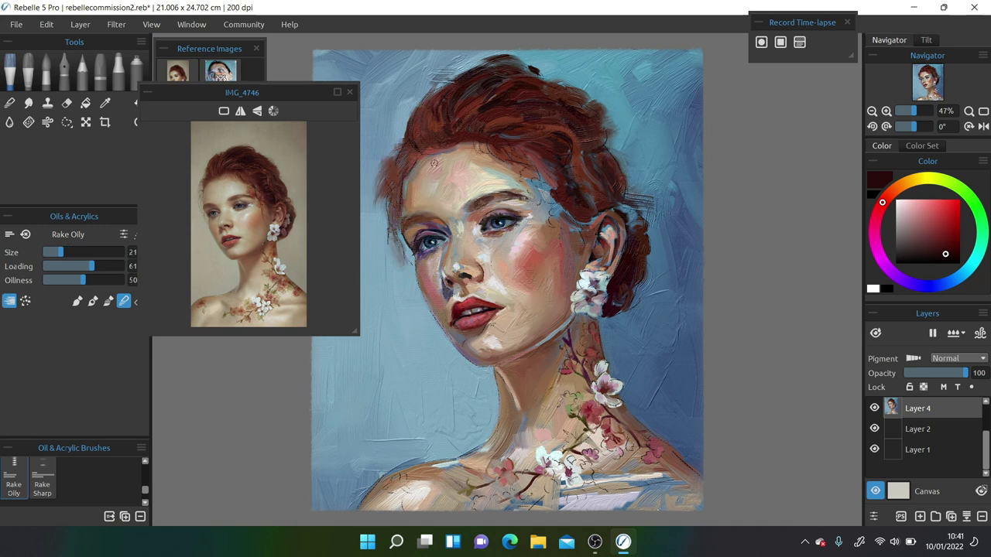
- Paint orange-red highlight strands across the front and crown of the hair with the Rake Oily brush at size 21
{"action": "left_click", "coordinate": [461, 145], "text": "alt"}
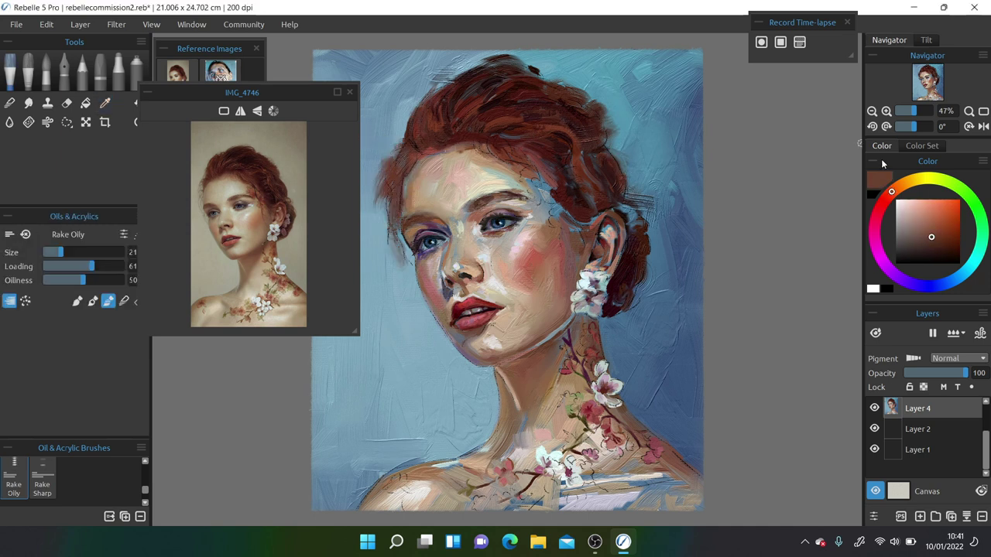
{"action": "left_click", "coordinate": [450, 125], "text": "alt"}
{"action": "left_click", "coordinate": [482, 130], "text": "alt"}
{"action": "mouse_move", "coordinate": [499, 116]}
{"action": "left_mouse_down"}
{"action": "mouse_move", "coordinate": [553, 146]}
{"action": "mouse_move", "coordinate": [568, 139]}
{"action": "mouse_move", "coordinate": [580, 171]}
{"action": "left_mouse_up"}
{"action": "left_click_drag", "start_coordinate": [456, 123], "coordinate": [487, 110]}
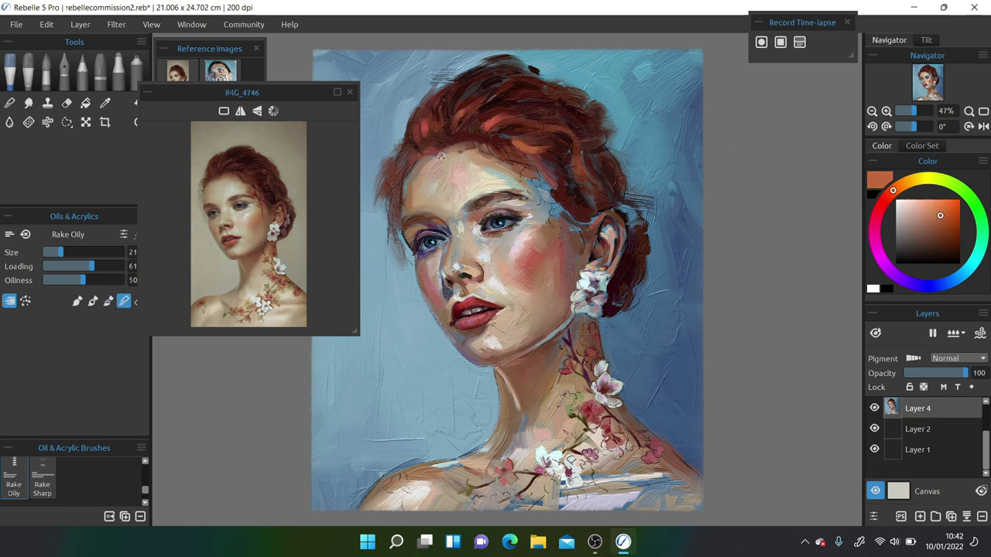
- Cover the blue gap between the temple and ear with sampled reddish-brown strands using the Fat bristle brush at size 21
{"action": "left_click", "coordinate": [515, 175], "text": "alt"}
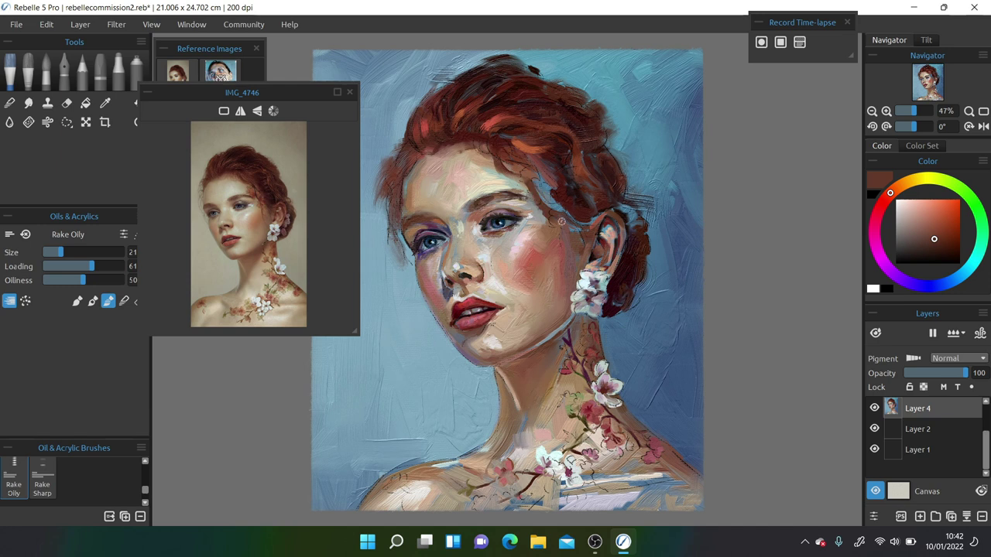
{"action": "key", "text": "b"}
{"action": "scroll", "coordinate": [310, 205], "scroll_direction": "up", "scroll_amount": 3}
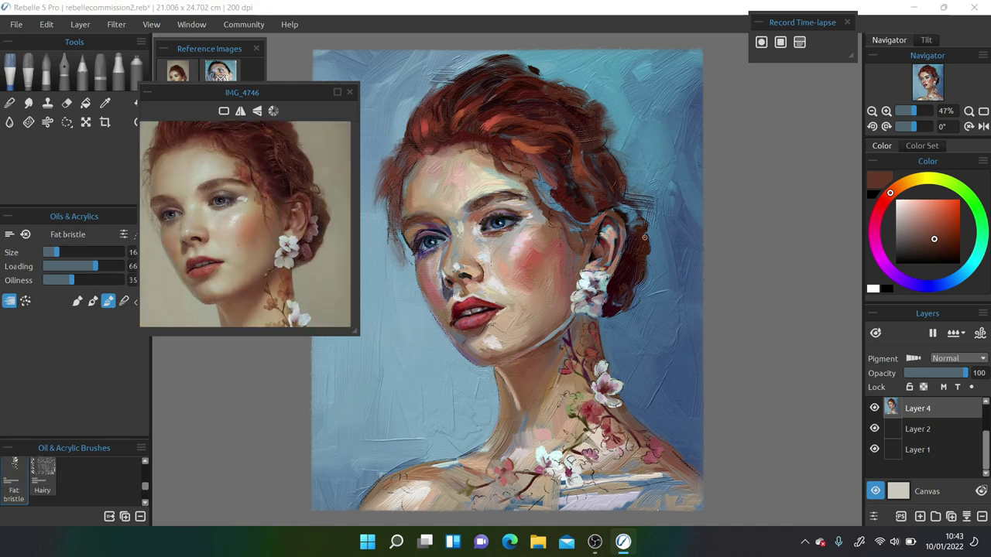
{"action": "left_click", "coordinate": [232, 278], "text": "alt"}
{"action": "left_click", "coordinate": [540, 192], "text": "alt"}
{"action": "left_click", "coordinate": [545, 190], "text": "alt"}
{"action": "left_click", "coordinate": [554, 194], "text": "alt"}
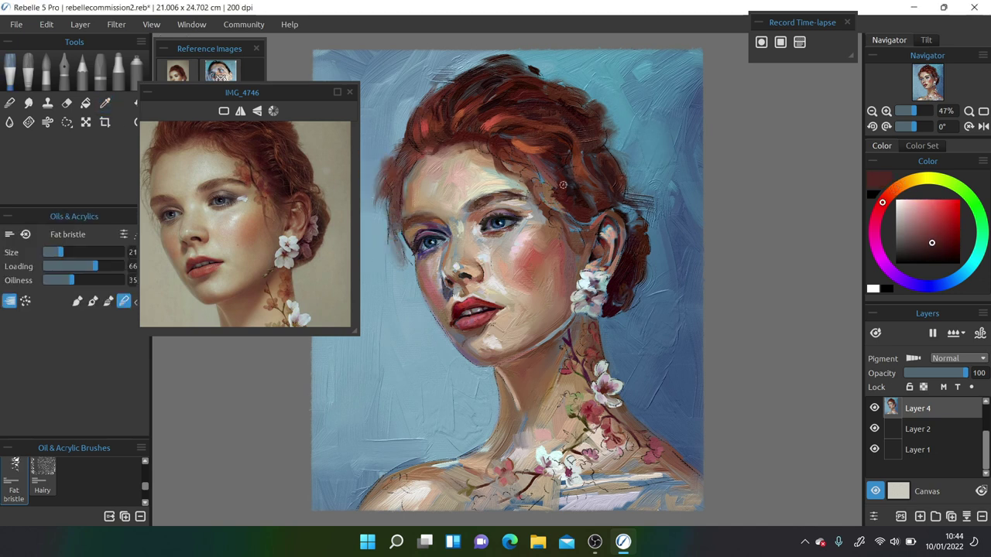
- Paint darker brown strands falling over the temple and a purple accent on the bun with the Fat bristle brush at size 17
{"action": "left_click", "coordinate": [530, 183], "text": "alt"}
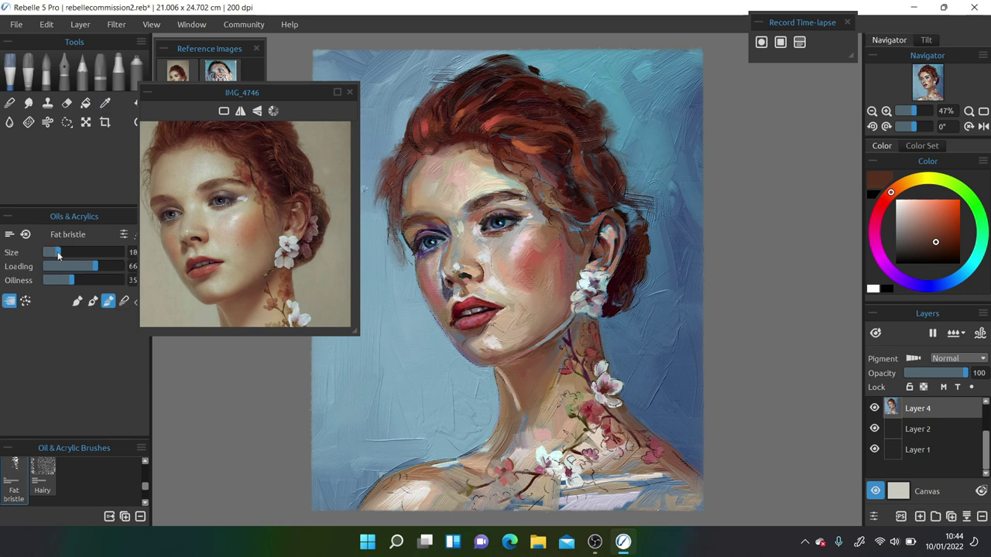
{"action": "left_click", "coordinate": [571, 174], "text": "alt"}
{"action": "left_click", "coordinate": [500, 155], "text": "alt"}
{"action": "left_click", "coordinate": [944, 241]}
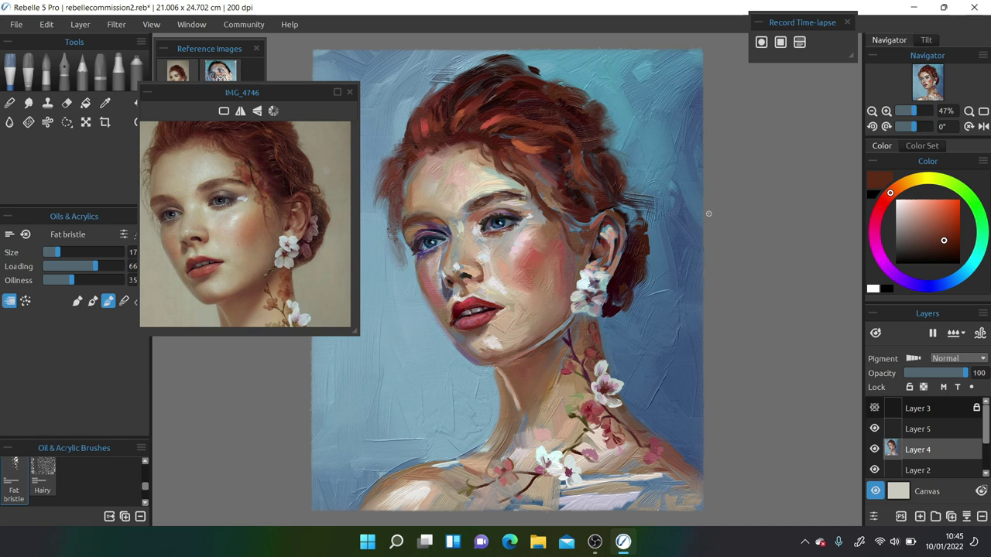
{"action": "left_click", "coordinate": [643, 228], "text": "alt"}
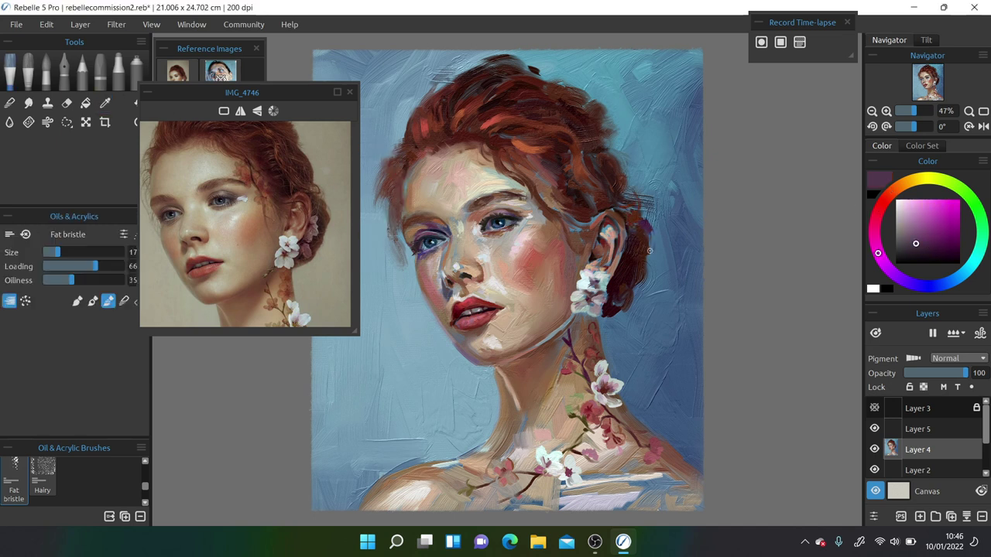
- Paint reddish-brown strokes in the upper hair and blend the hair beside the forehead with the Fat bristle brush at size 24
{"action": "left_click", "coordinate": [574, 88], "text": "alt"}
{"action": "left_click", "coordinate": [523, 137], "text": "alt"}
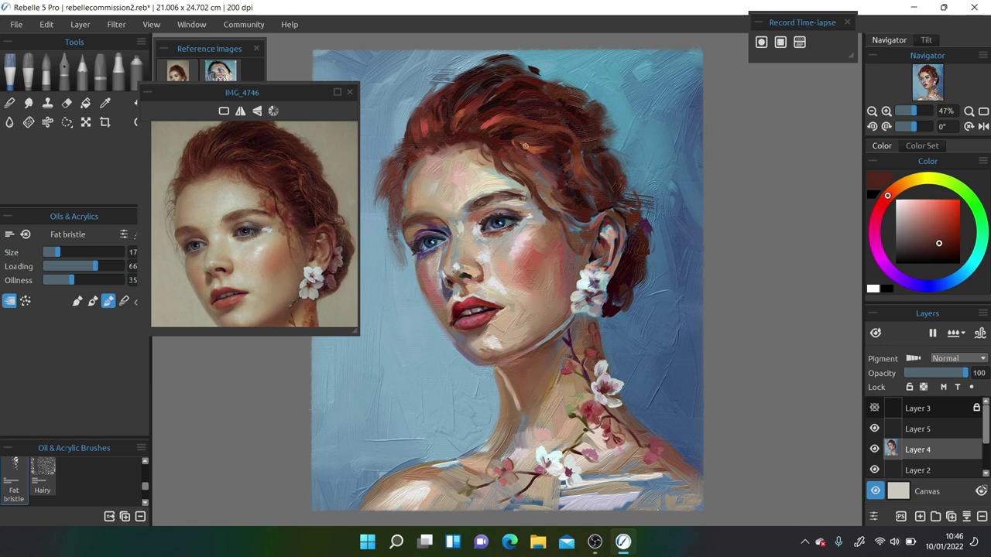
{"action": "key", "text": "s"}
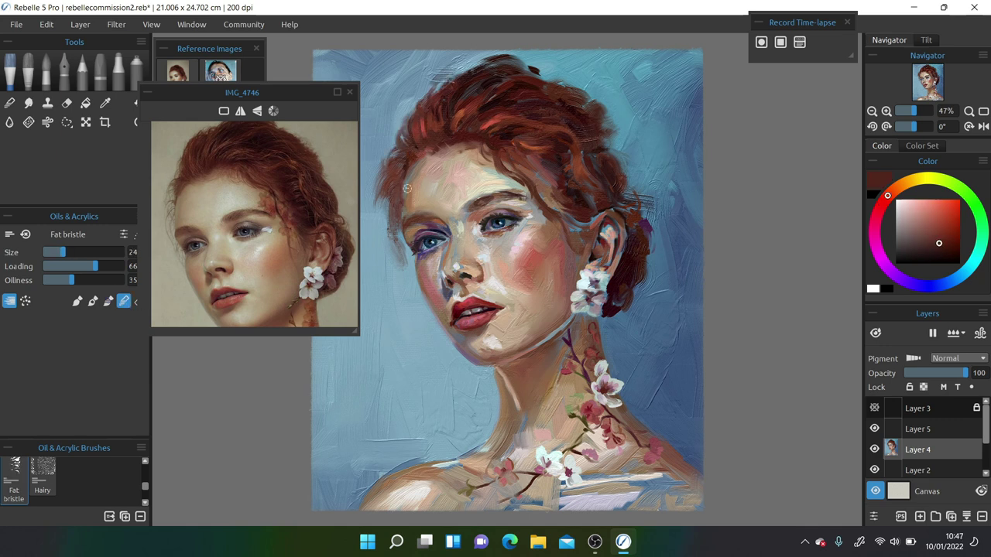
{"action": "left_click_drag", "start_coordinate": [412, 158], "coordinate": [403, 236]}
- Paint and blend dusky pink blossom petals on the bun behind the ear with the Fat bristle brush at size 14
{"action": "left_click_drag", "start_coordinate": [294, 265], "coordinate": [298, 114]}
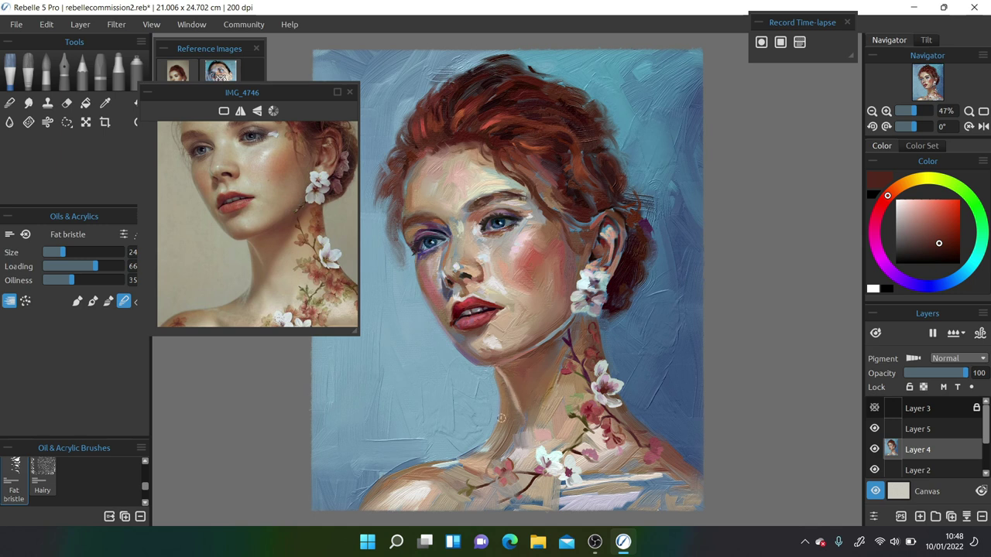
{"action": "scroll", "coordinate": [653, 423], "scroll_direction": "up", "scroll_amount": 1}
{"action": "left_click", "coordinate": [54, 252]}
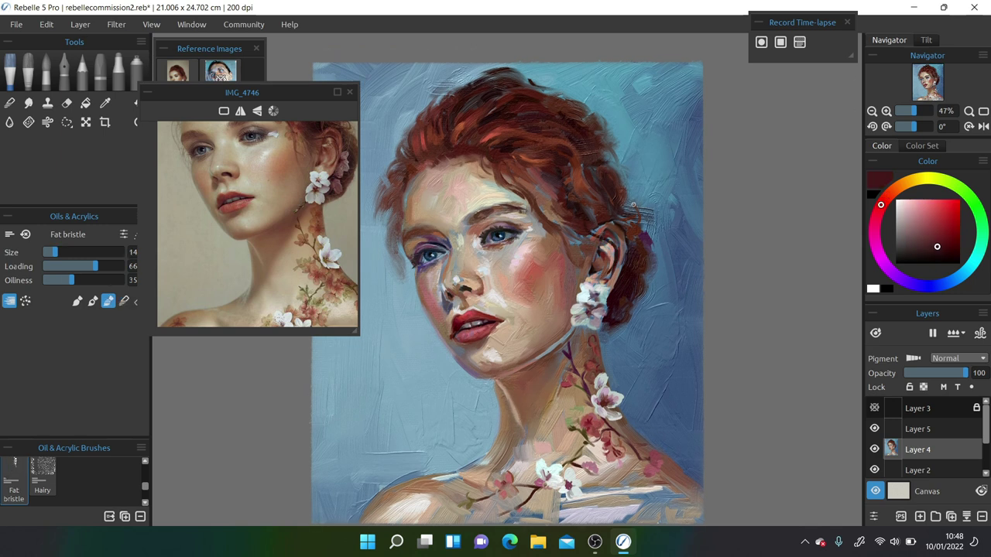
{"action": "left_click", "coordinate": [889, 202]}
{"action": "scroll", "coordinate": [694, 262], "scroll_direction": "up", "scroll_amount": 2}
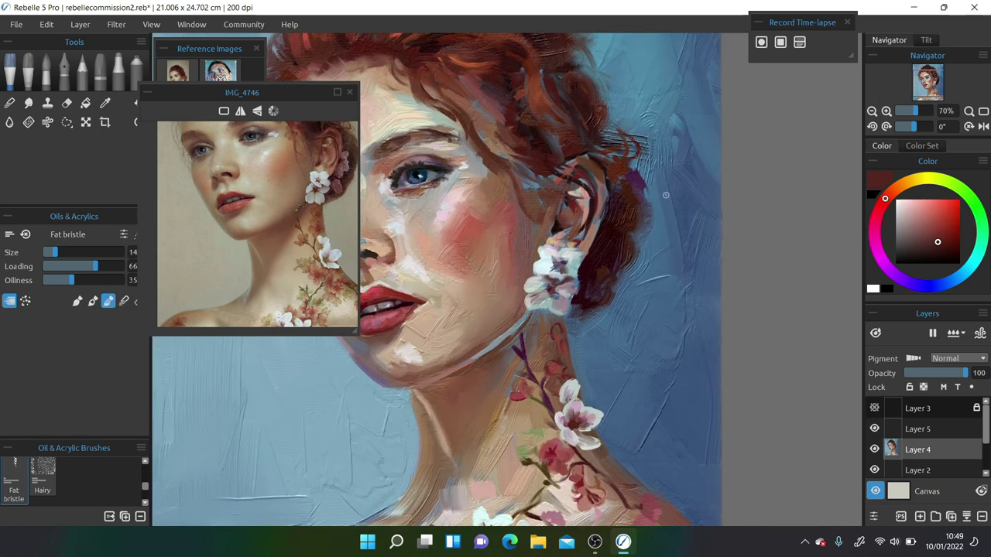
{"action": "left_click", "coordinate": [616, 204], "text": "alt"}
{"action": "mouse_move", "coordinate": [596, 256]}
{"action": "left_mouse_down"}
{"action": "mouse_move", "coordinate": [591, 280]}
{"action": "mouse_move", "coordinate": [588, 263]}
{"action": "mouse_move", "coordinate": [611, 211]}
{"action": "left_mouse_up"}
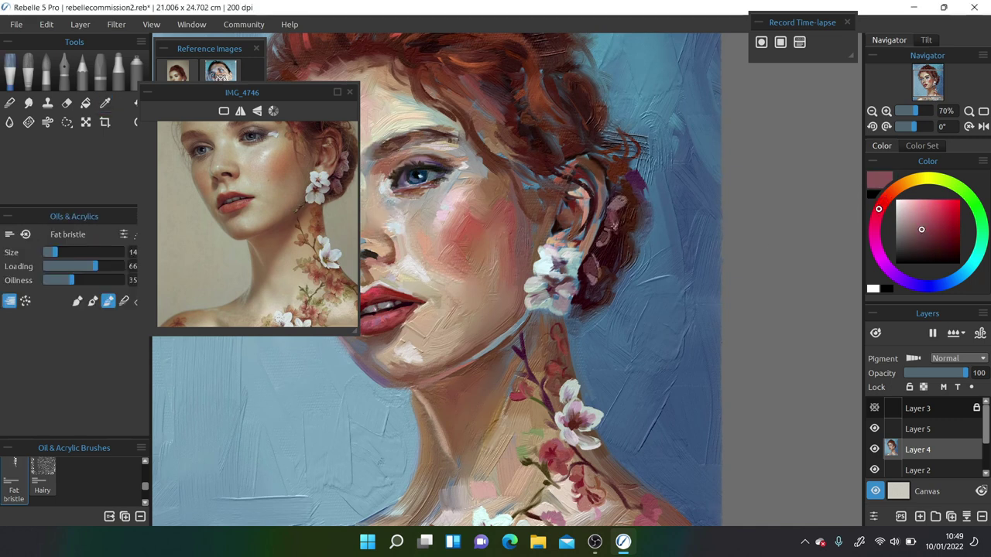
{"action": "key", "text": "s"}
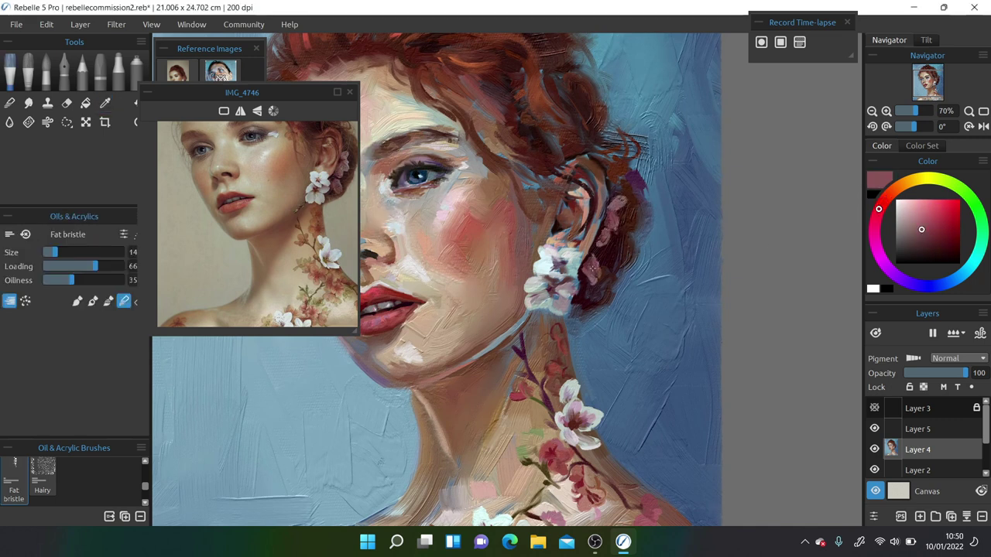
{"action": "left_click", "coordinate": [618, 217], "text": "alt"}
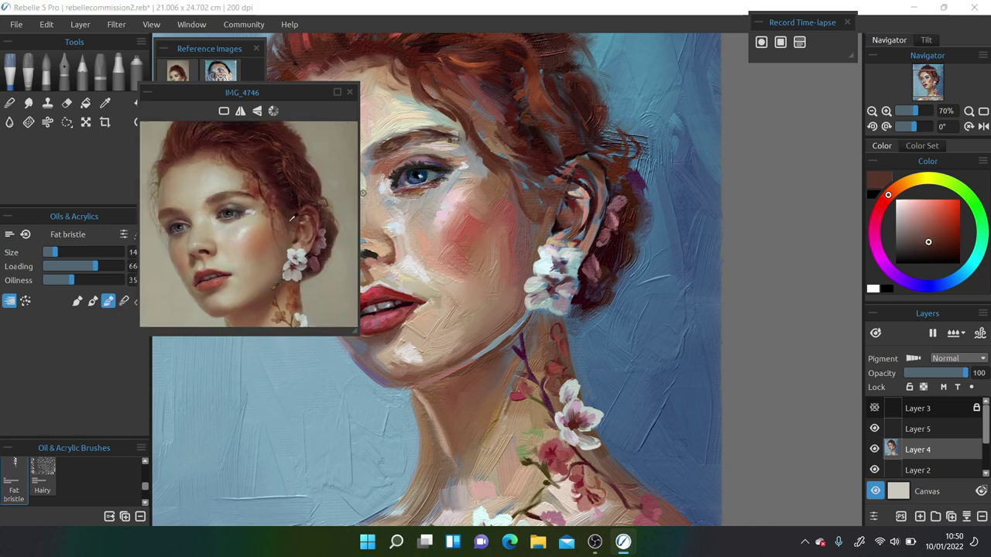
- Paint and blend reddish-brown strokes around the ear with the Fat bristle brush at size 14
{"action": "left_click", "coordinate": [540, 182], "text": "alt"}
{"action": "left_click", "coordinate": [537, 201], "text": "alt"}
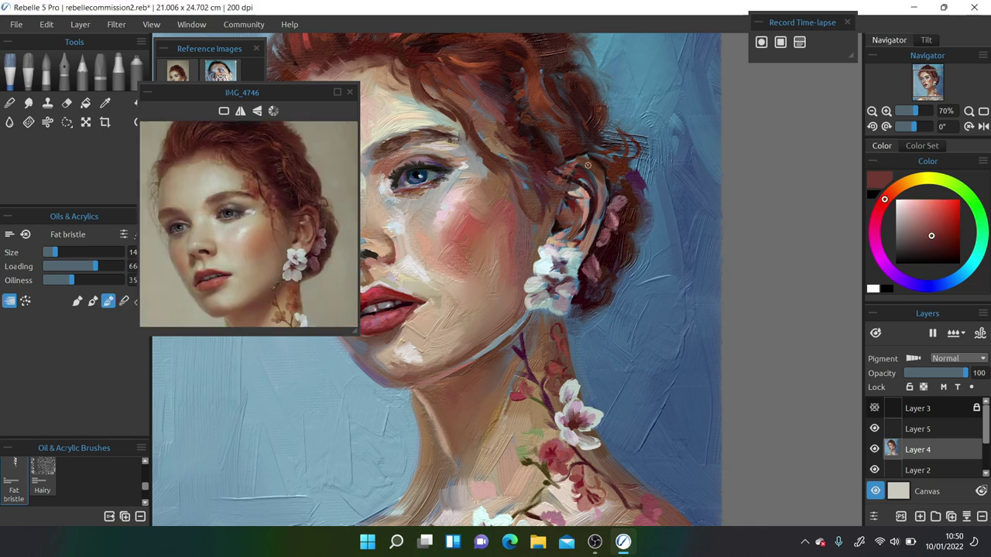
{"action": "key", "text": "s"}
- Paint warm light-brown strokes on the neck below the jaw with the Fat bristle brush at size 25
{"action": "key", "text": "ctrl+minus"}
{"action": "left_click", "coordinate": [400, 179], "text": "alt"}
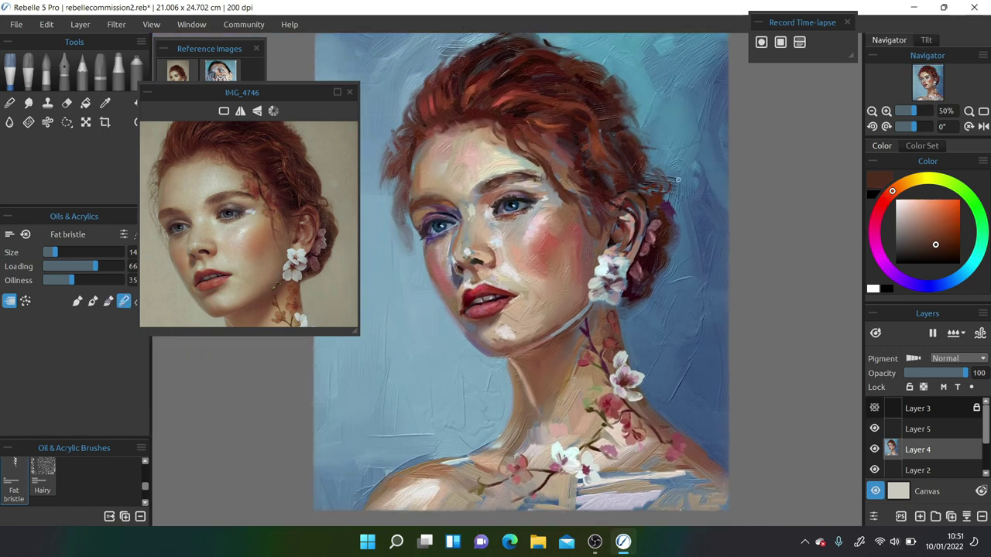
{"action": "left_click", "coordinate": [525, 324], "text": "alt"}
{"action": "key", "text": "bracketright"}
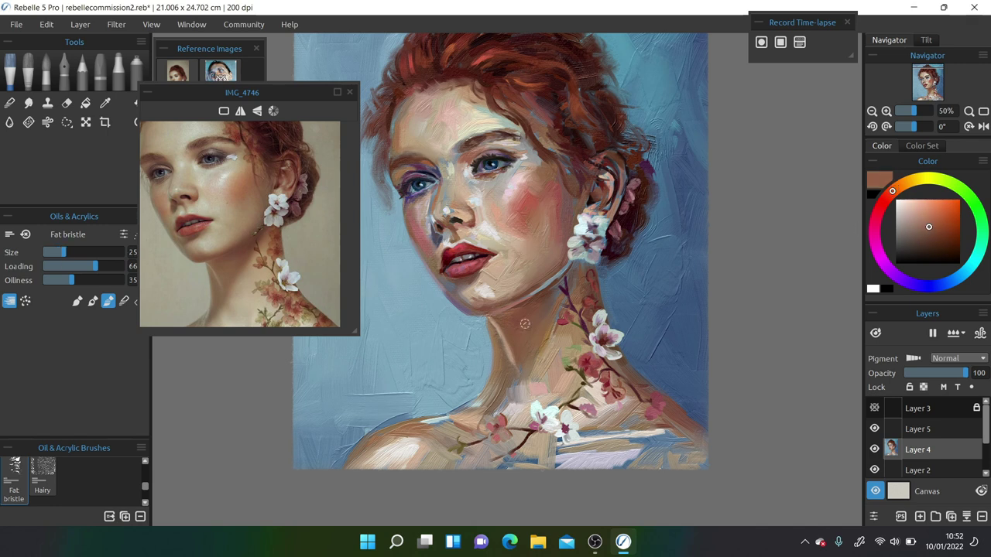
- Touch up the skin around the eye in a tan sampled from the IMG_4746 reference, using the Fat bristle brush at size 12
{"action": "key", "text": "ctrl+plus"}
{"action": "key", "text": "ctrl+plus"}
{"action": "left_click", "coordinate": [310, 194], "text": "alt"}
{"action": "scroll", "coordinate": [310, 195], "scroll_direction": "up", "scroll_amount": 3}
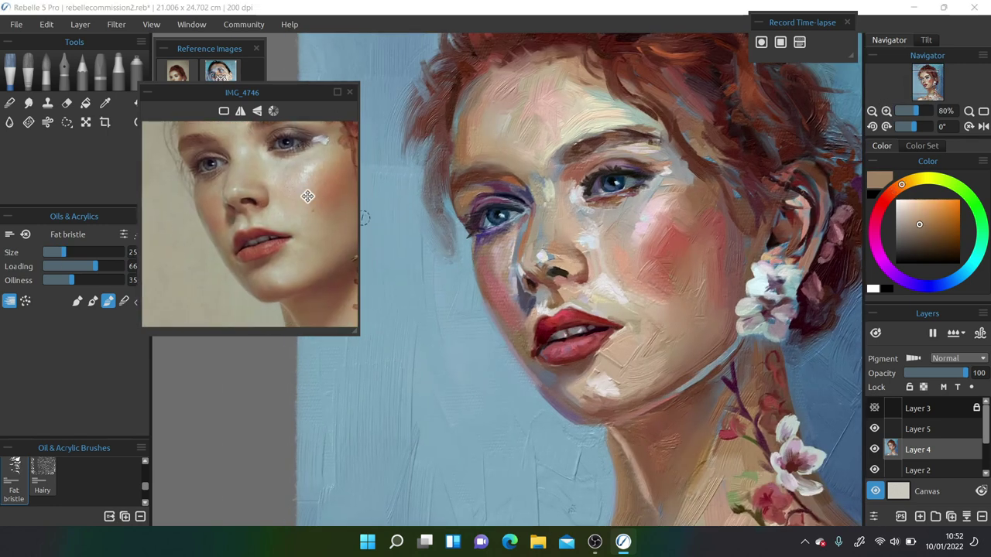
{"action": "left_click", "coordinate": [52, 253]}
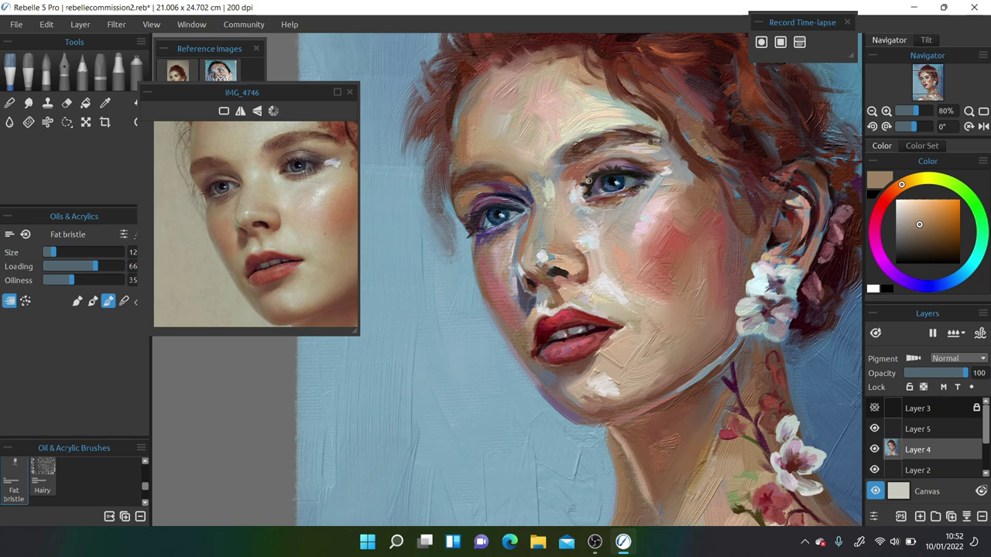
- Refine the facial details with sampled mauve, dark red, blue-grey and pink using the Fat bristle brush at sizes 12 and 11
{"action": "left_click", "coordinate": [474, 217], "text": "alt"}
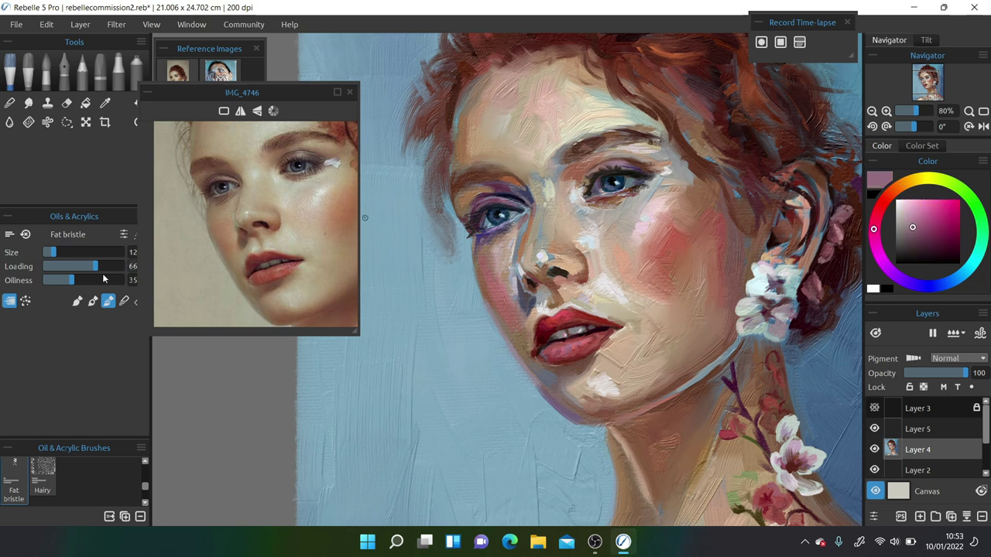
{"action": "left_click", "coordinate": [567, 271], "text": "alt"}
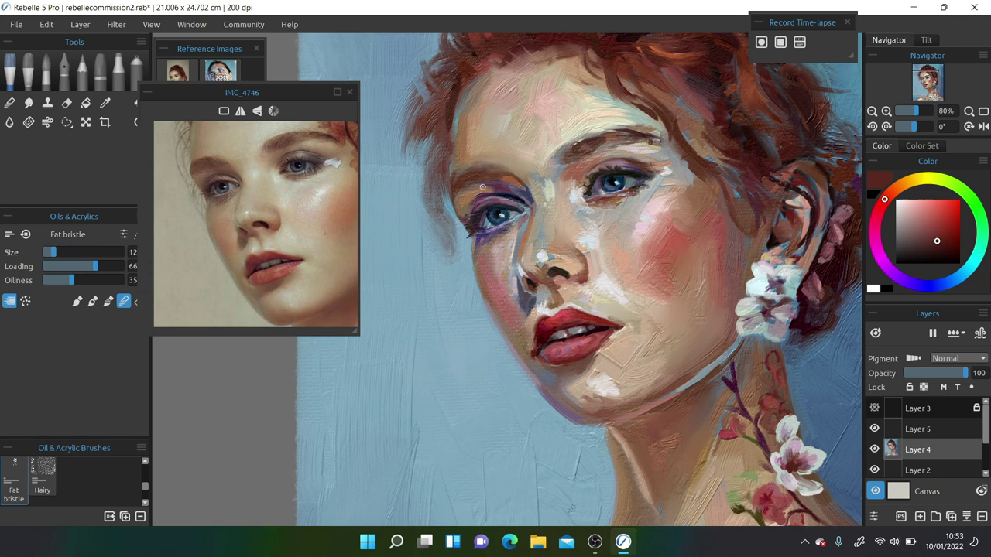
{"action": "left_click", "coordinate": [391, 167], "text": "alt"}
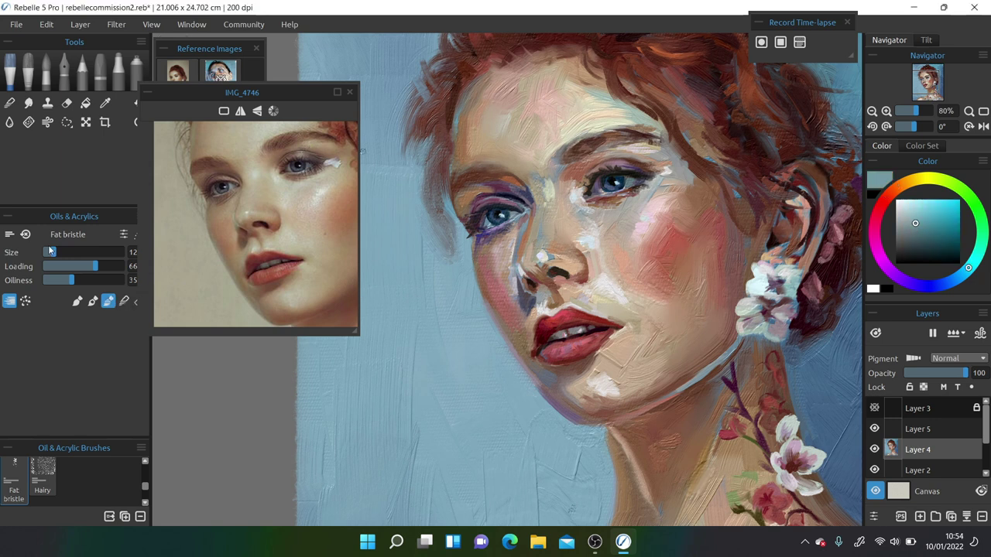
{"action": "left_click", "coordinate": [666, 246], "text": "alt"}
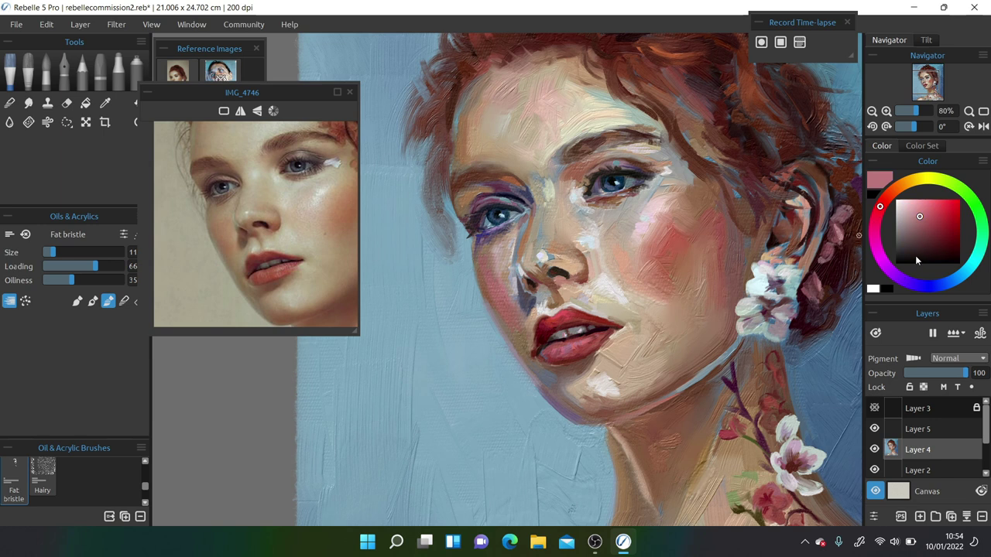
- Touch up the hair's edge beside the face with a sampled colour and a larger Fat bristle brush
{"action": "scroll", "coordinate": [416, 223], "scroll_direction": "down", "scroll_amount": 2}
{"action": "left_click_drag", "start_coordinate": [281, 248], "coordinate": [416, 223]}
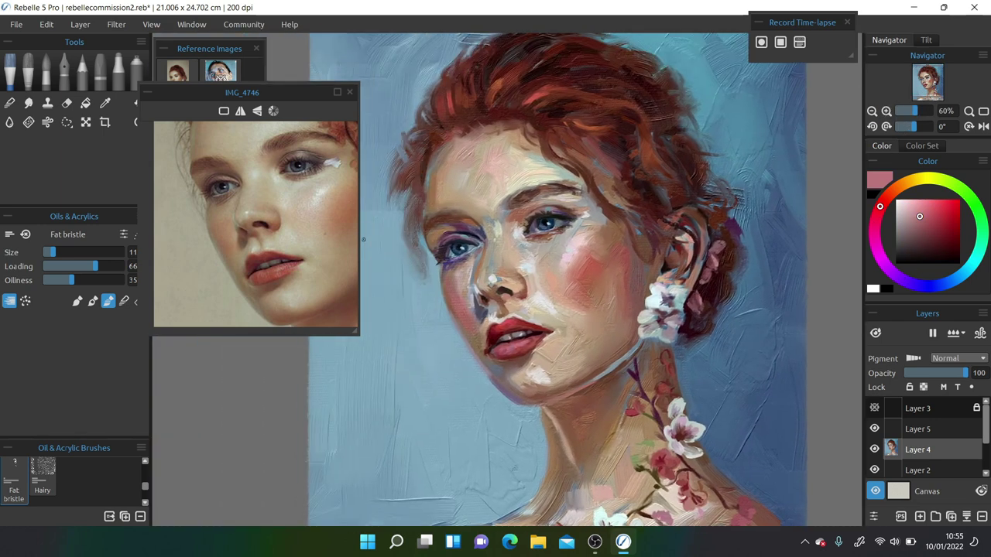
{"action": "left_click", "coordinate": [416, 223], "text": "alt"}
{"action": "key", "text": "bracketright"}
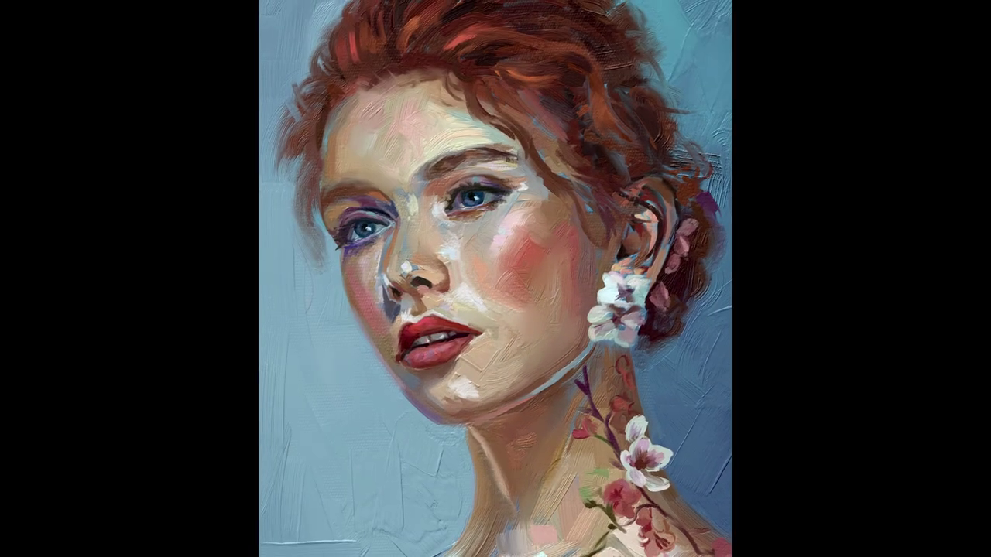